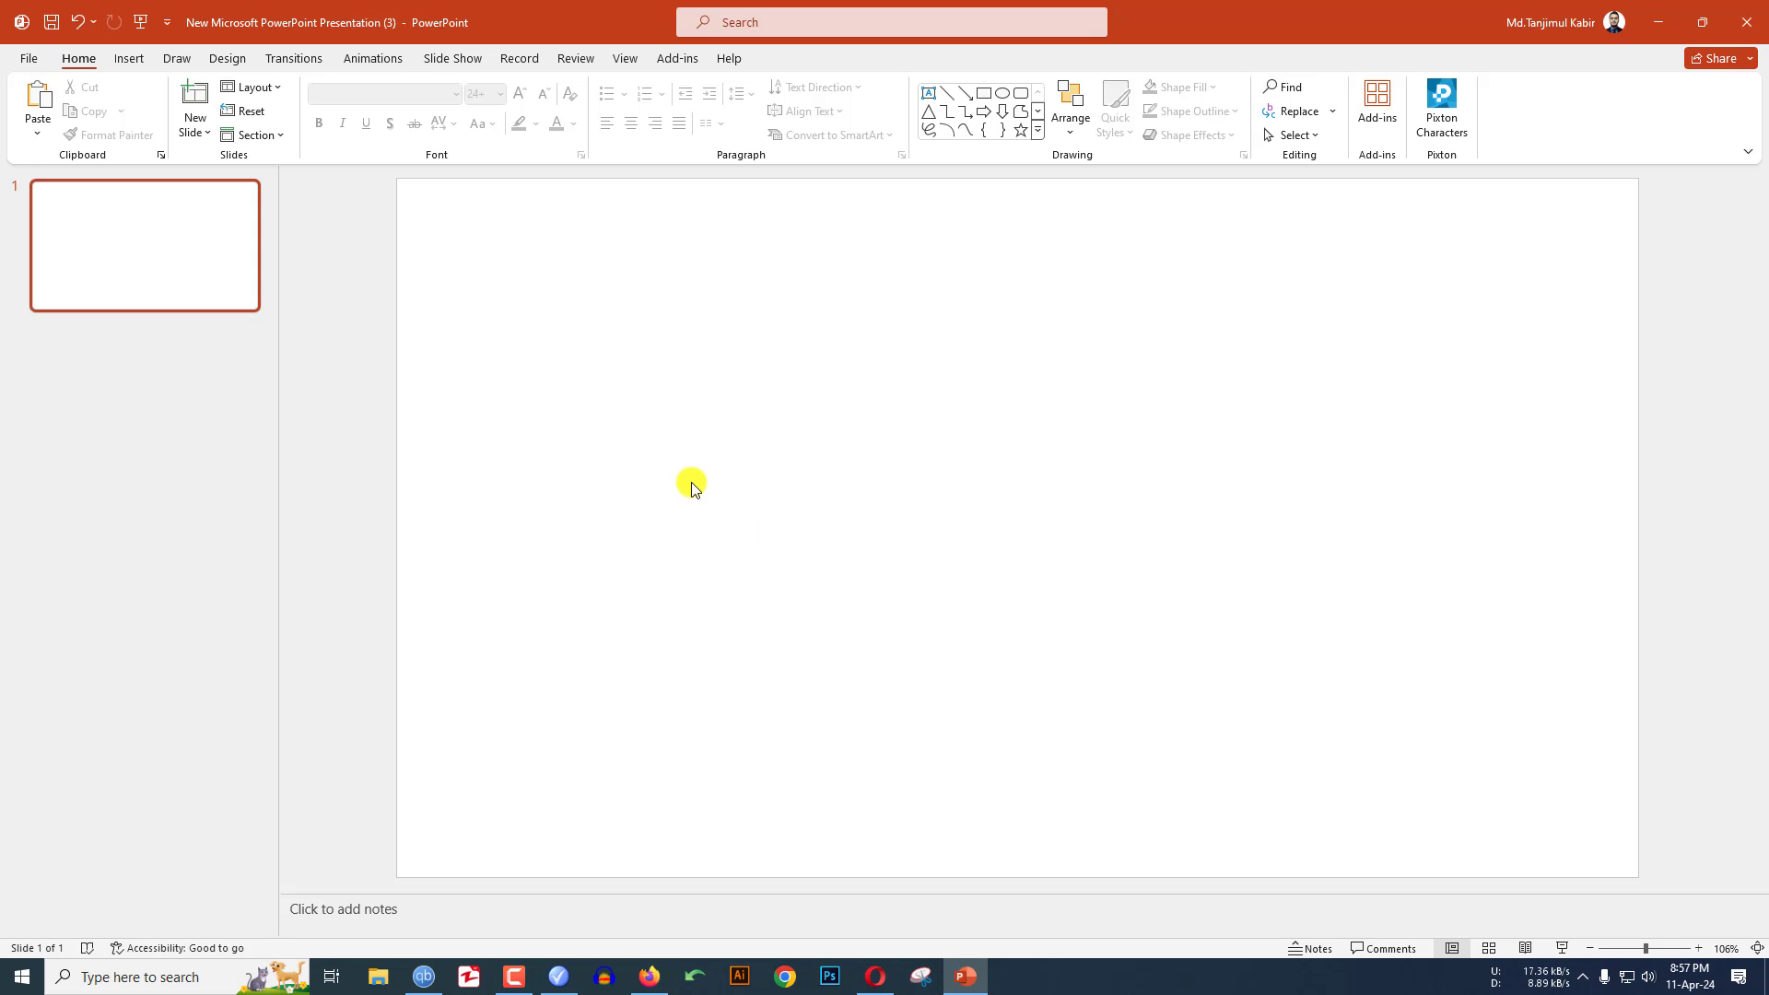
Step: Insert the New York night bridge photo from the Downloads folder
click(130, 59)
click(147, 134)
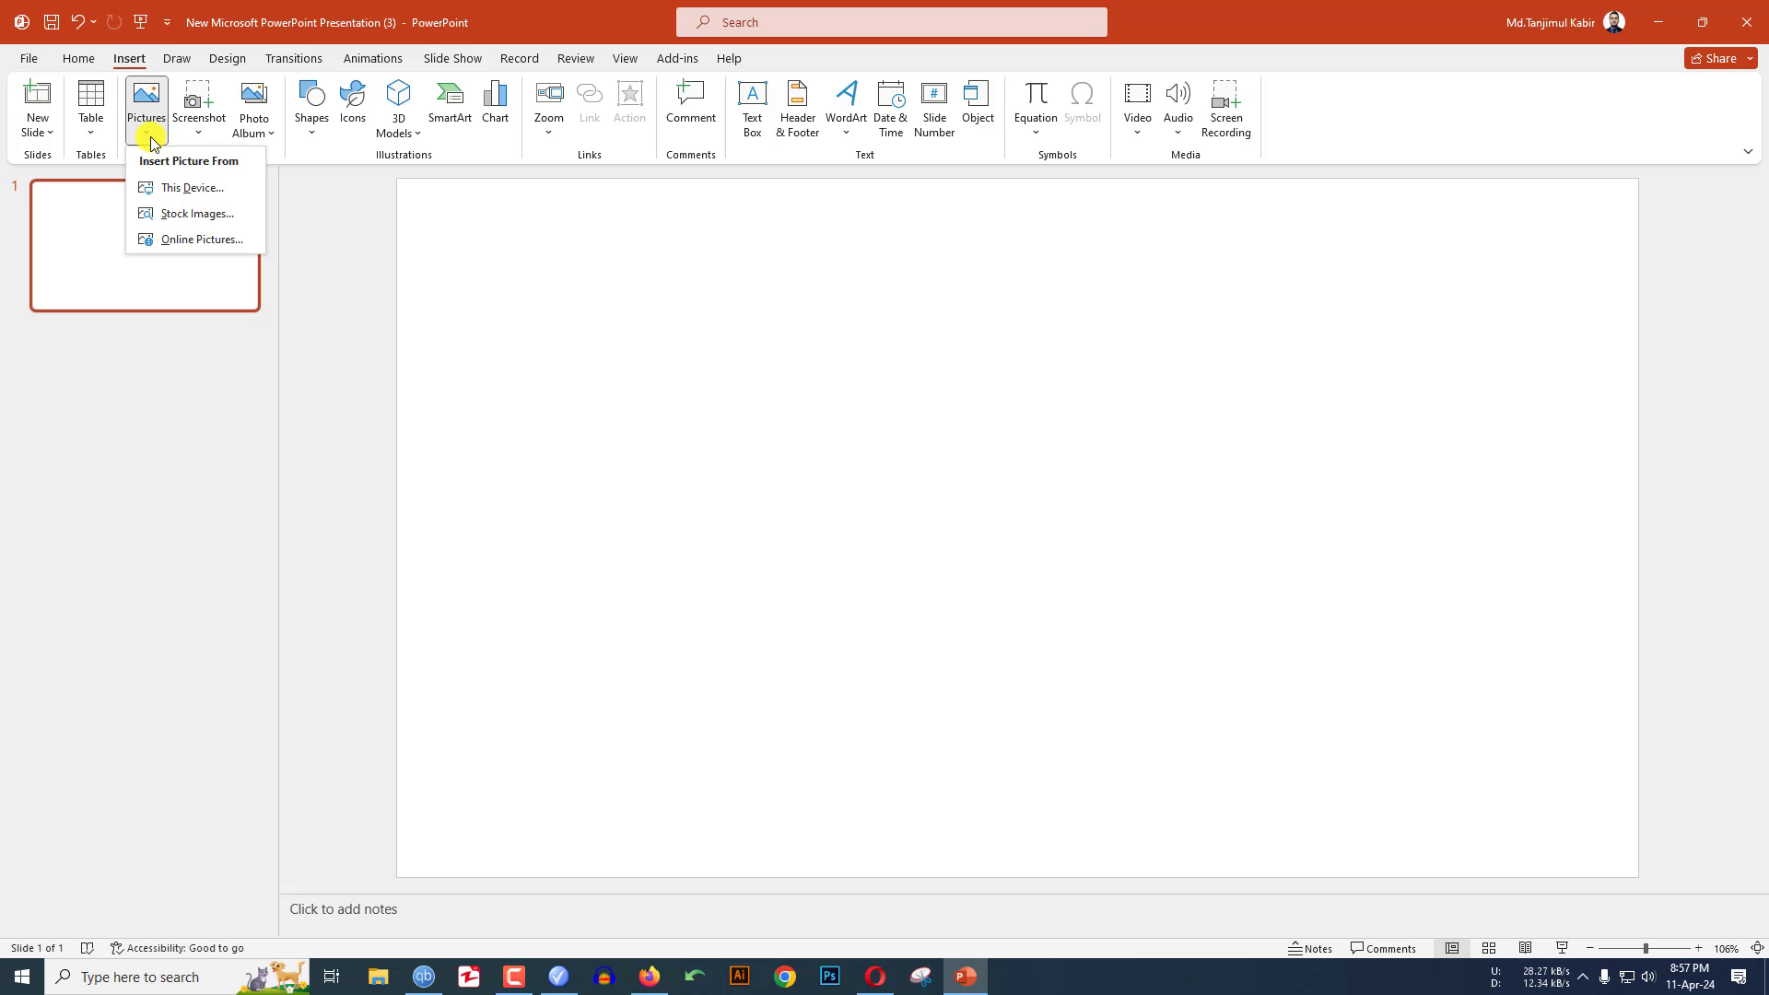
click(183, 189)
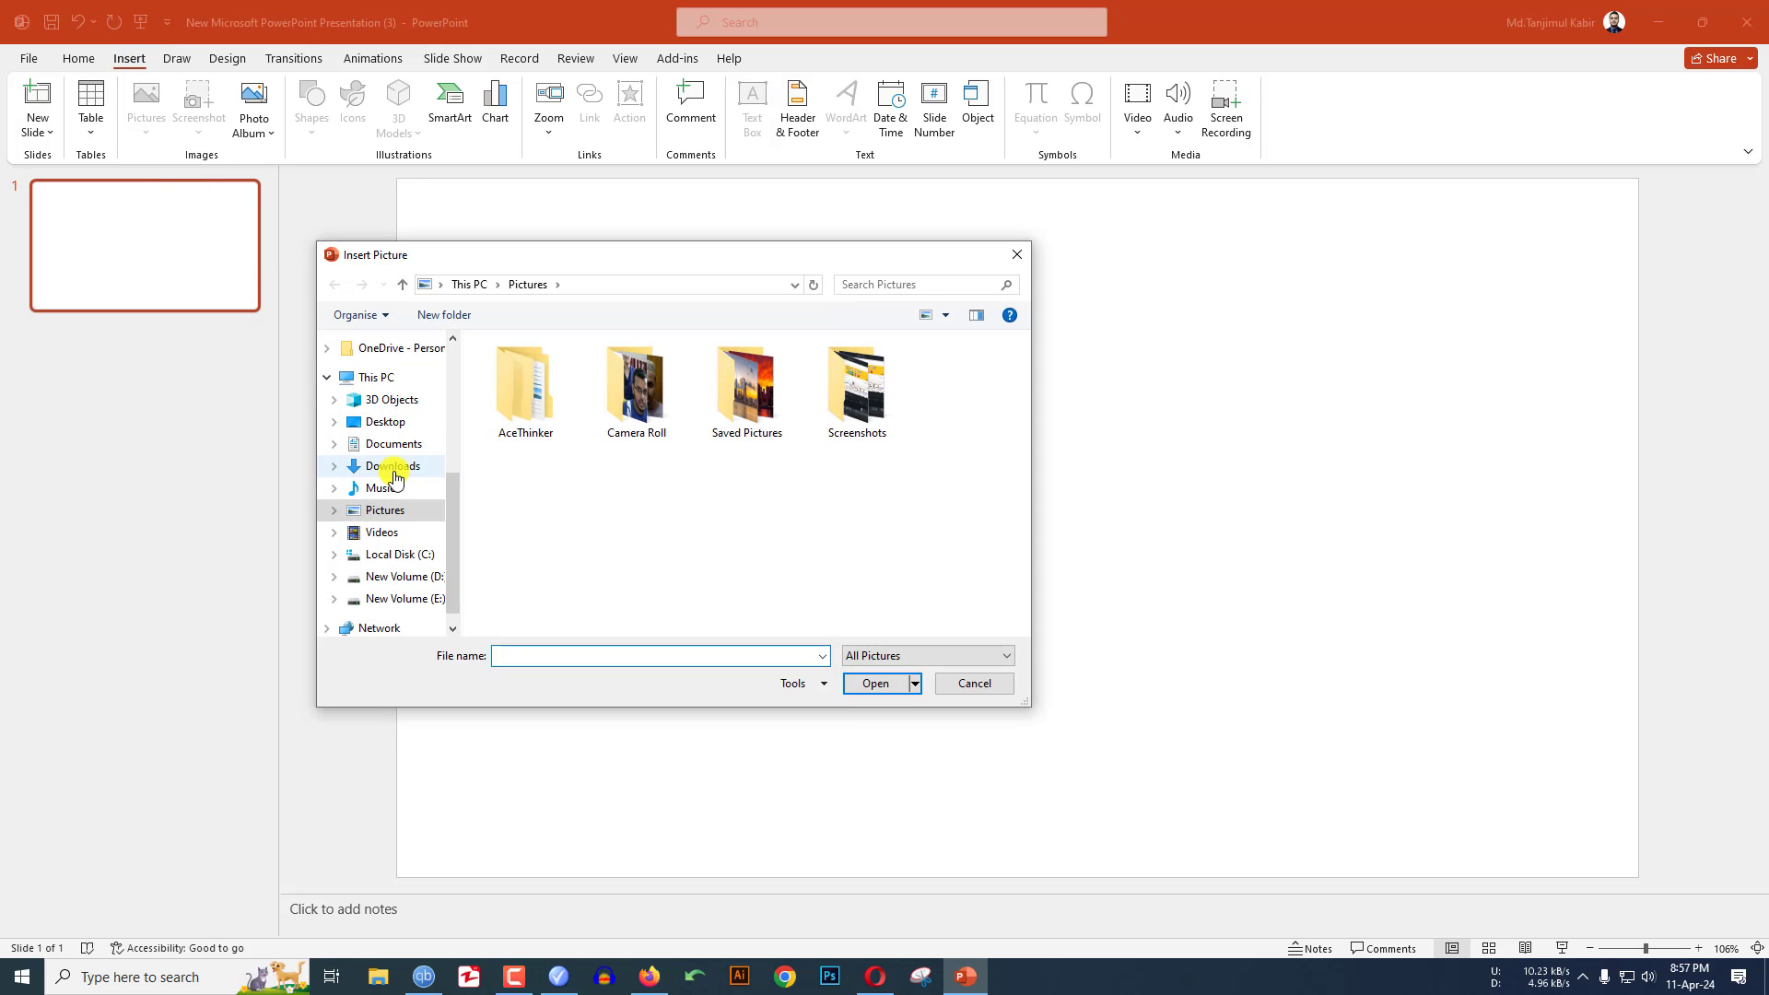
click(394, 472)
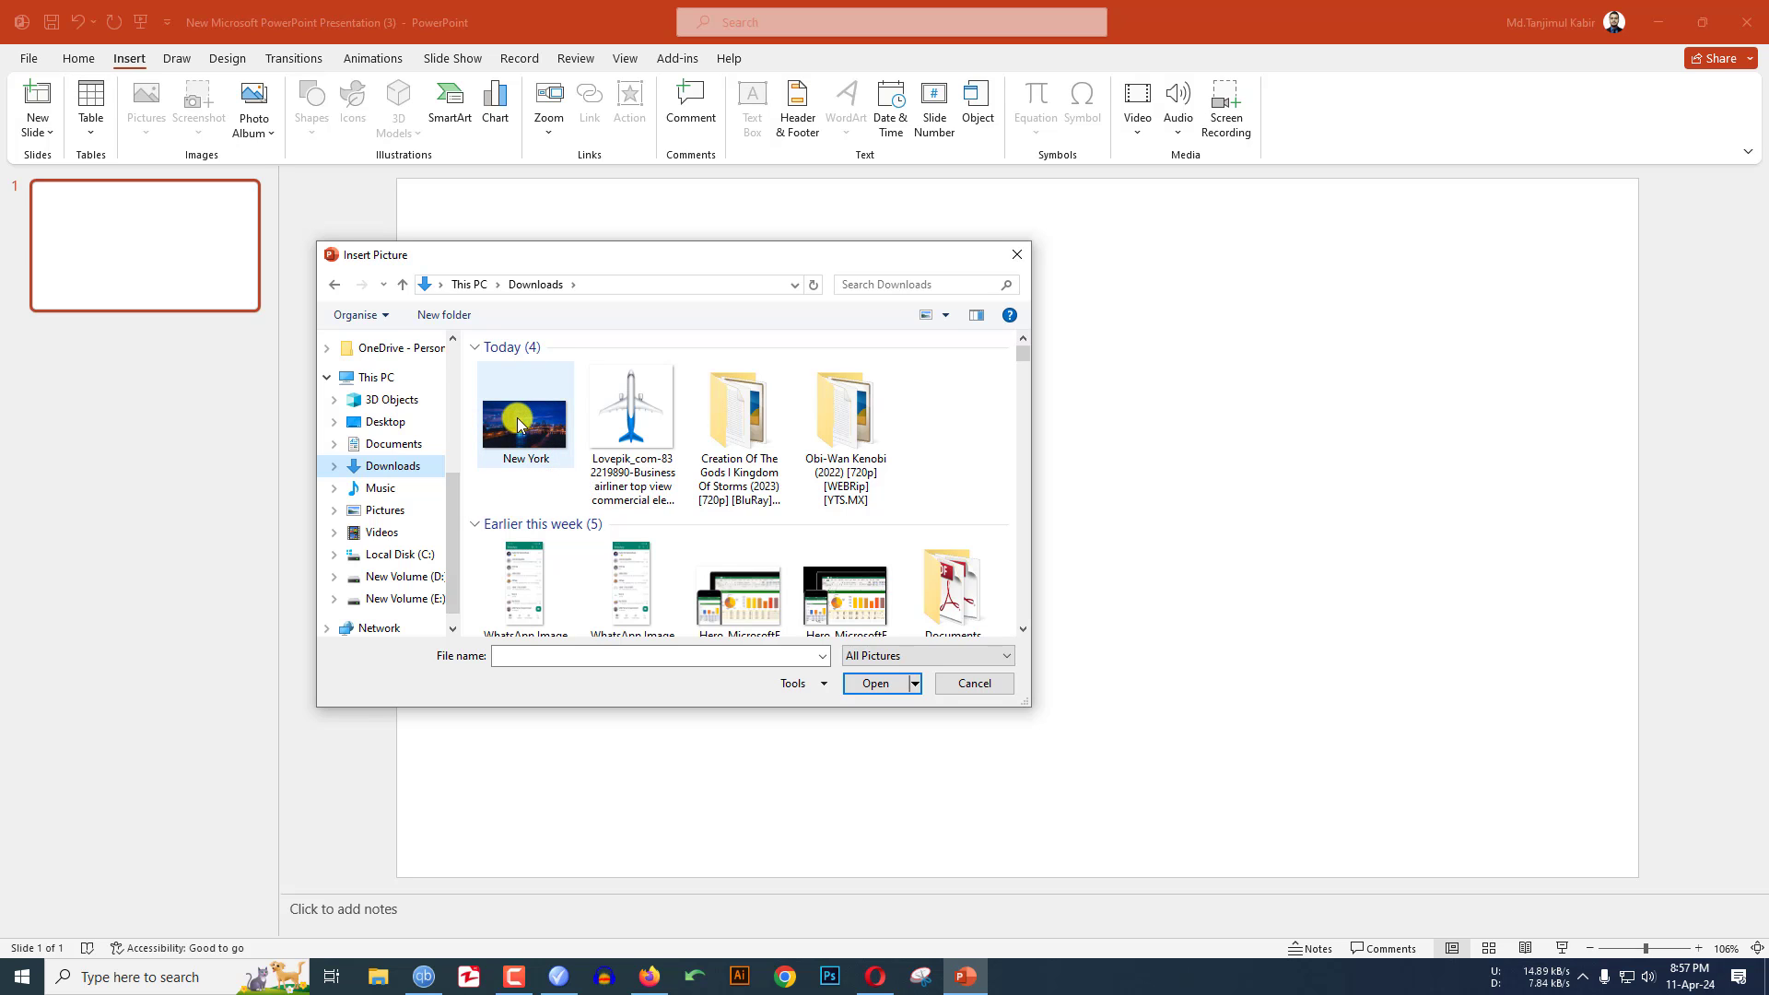
click(542, 433)
click(875, 683)
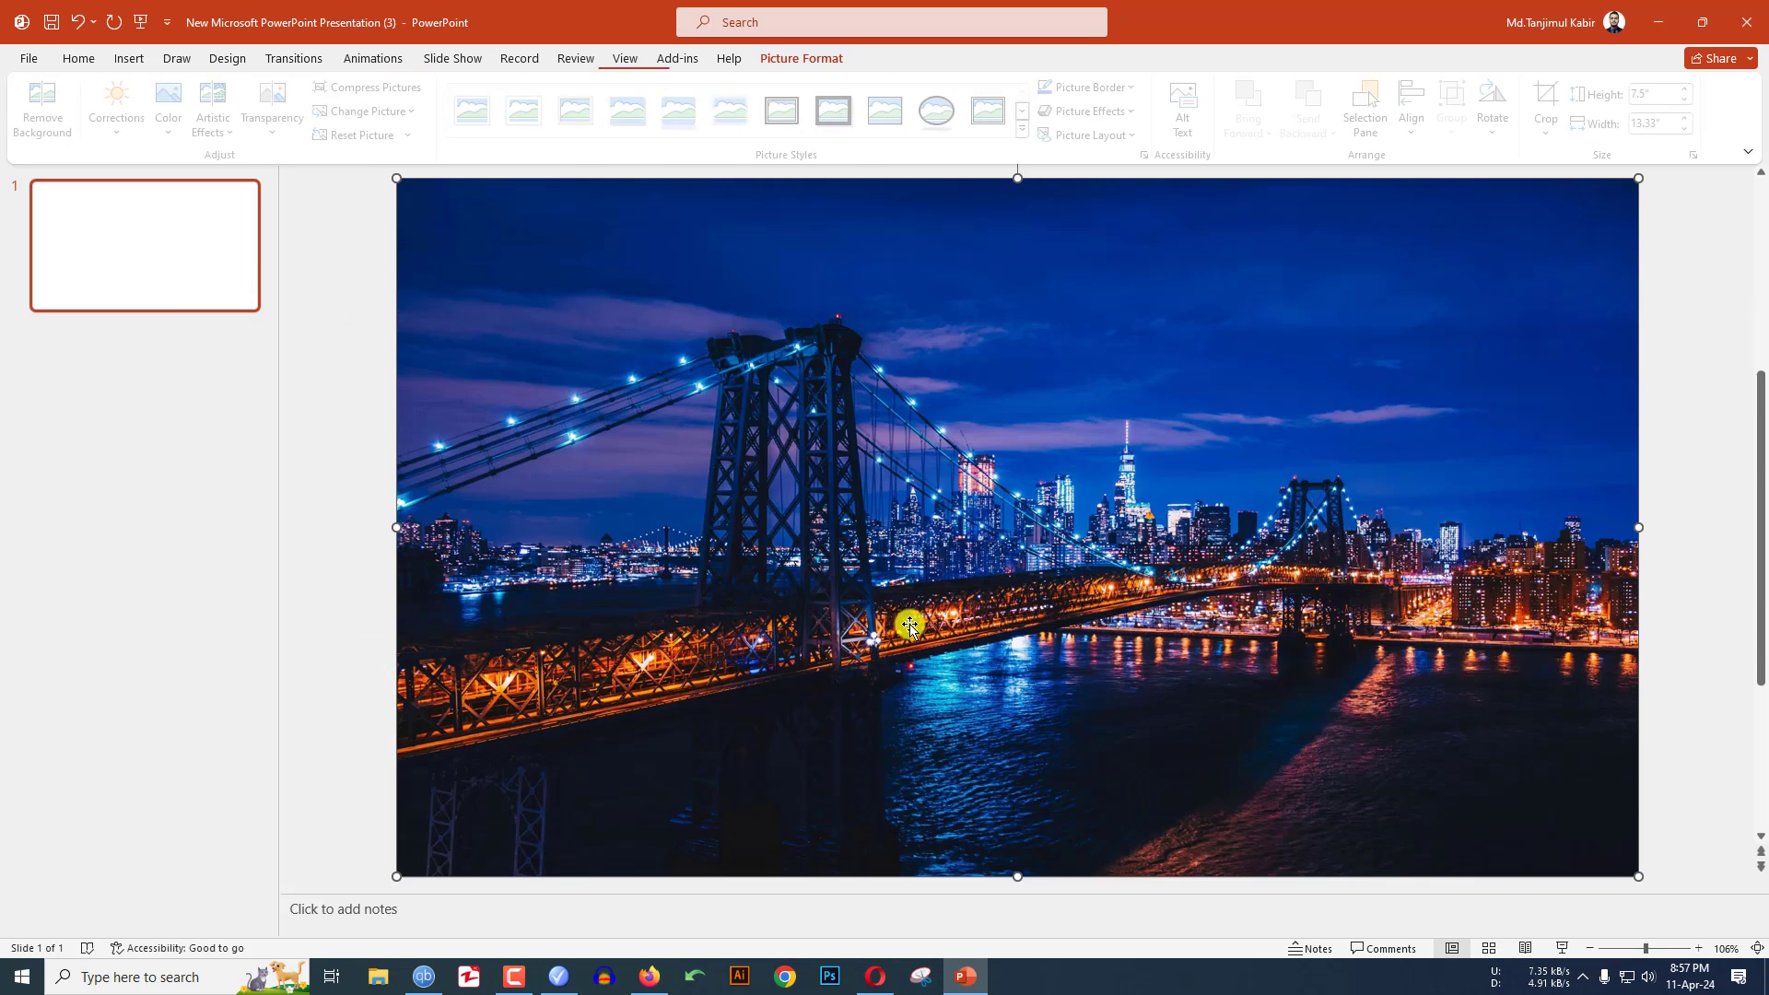
Step: Position the photo so it covers the full 13.33" by 7.5" slide
drag(848, 614, 931, 593)
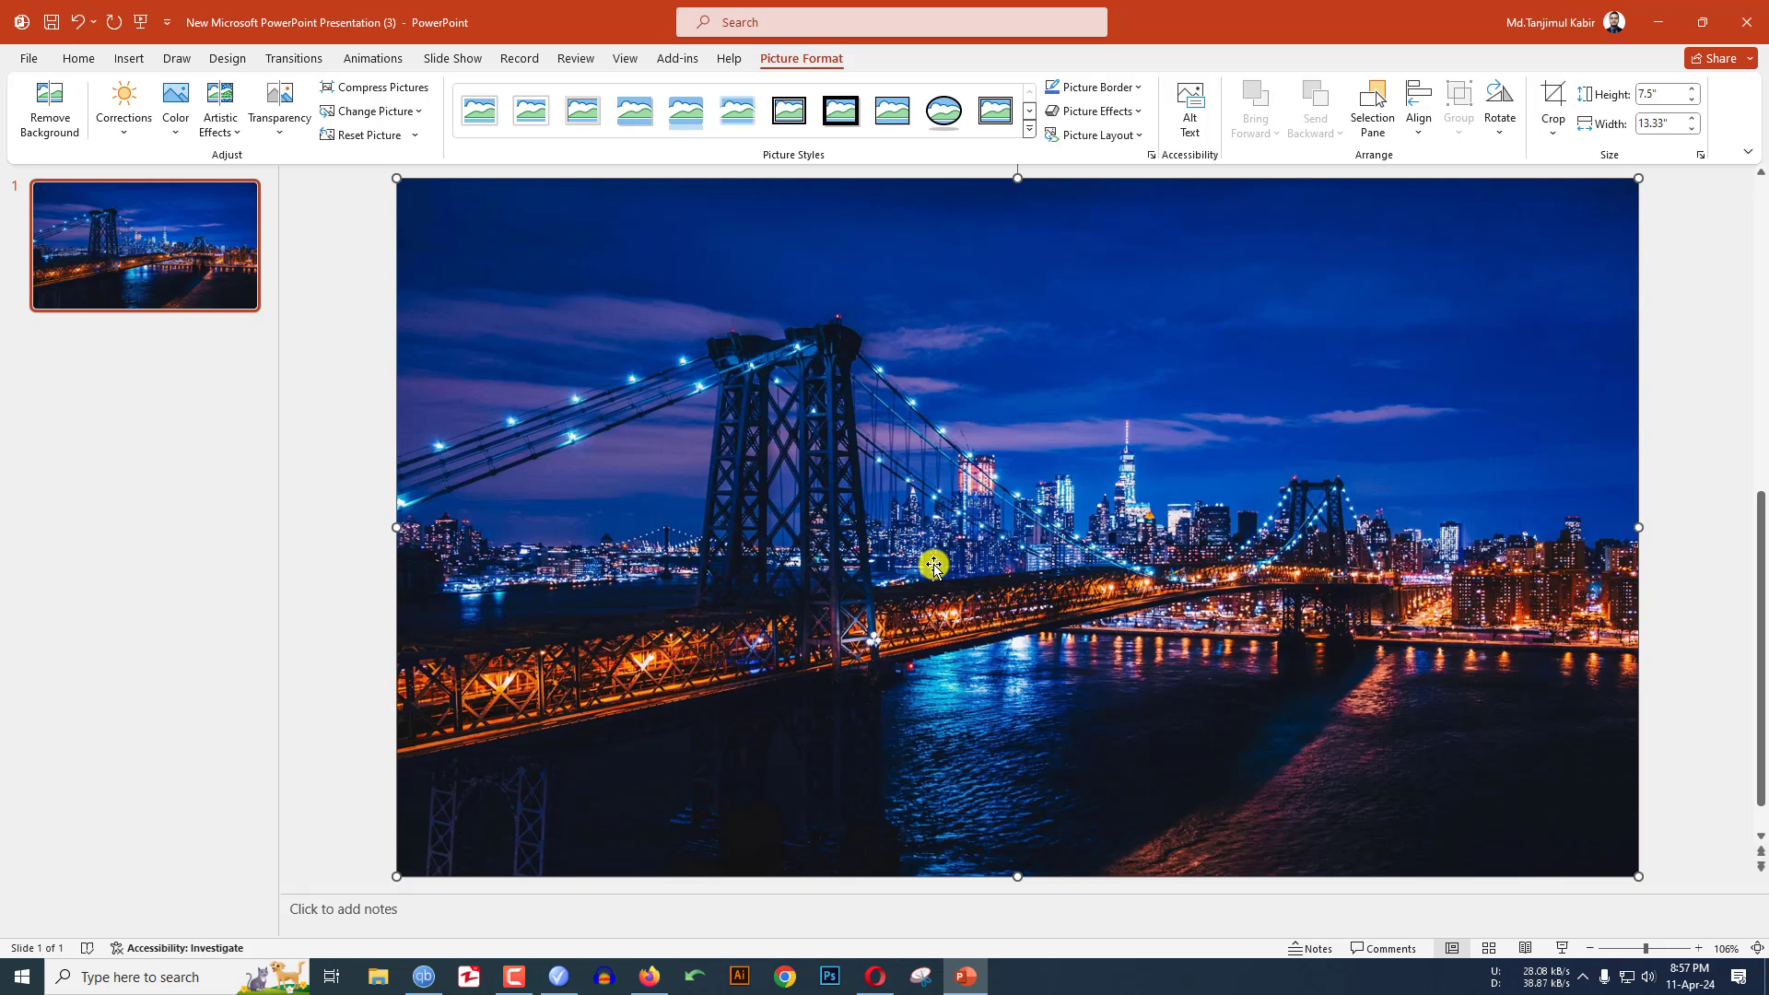
ctrl+scroll(934, 567, down, 3)
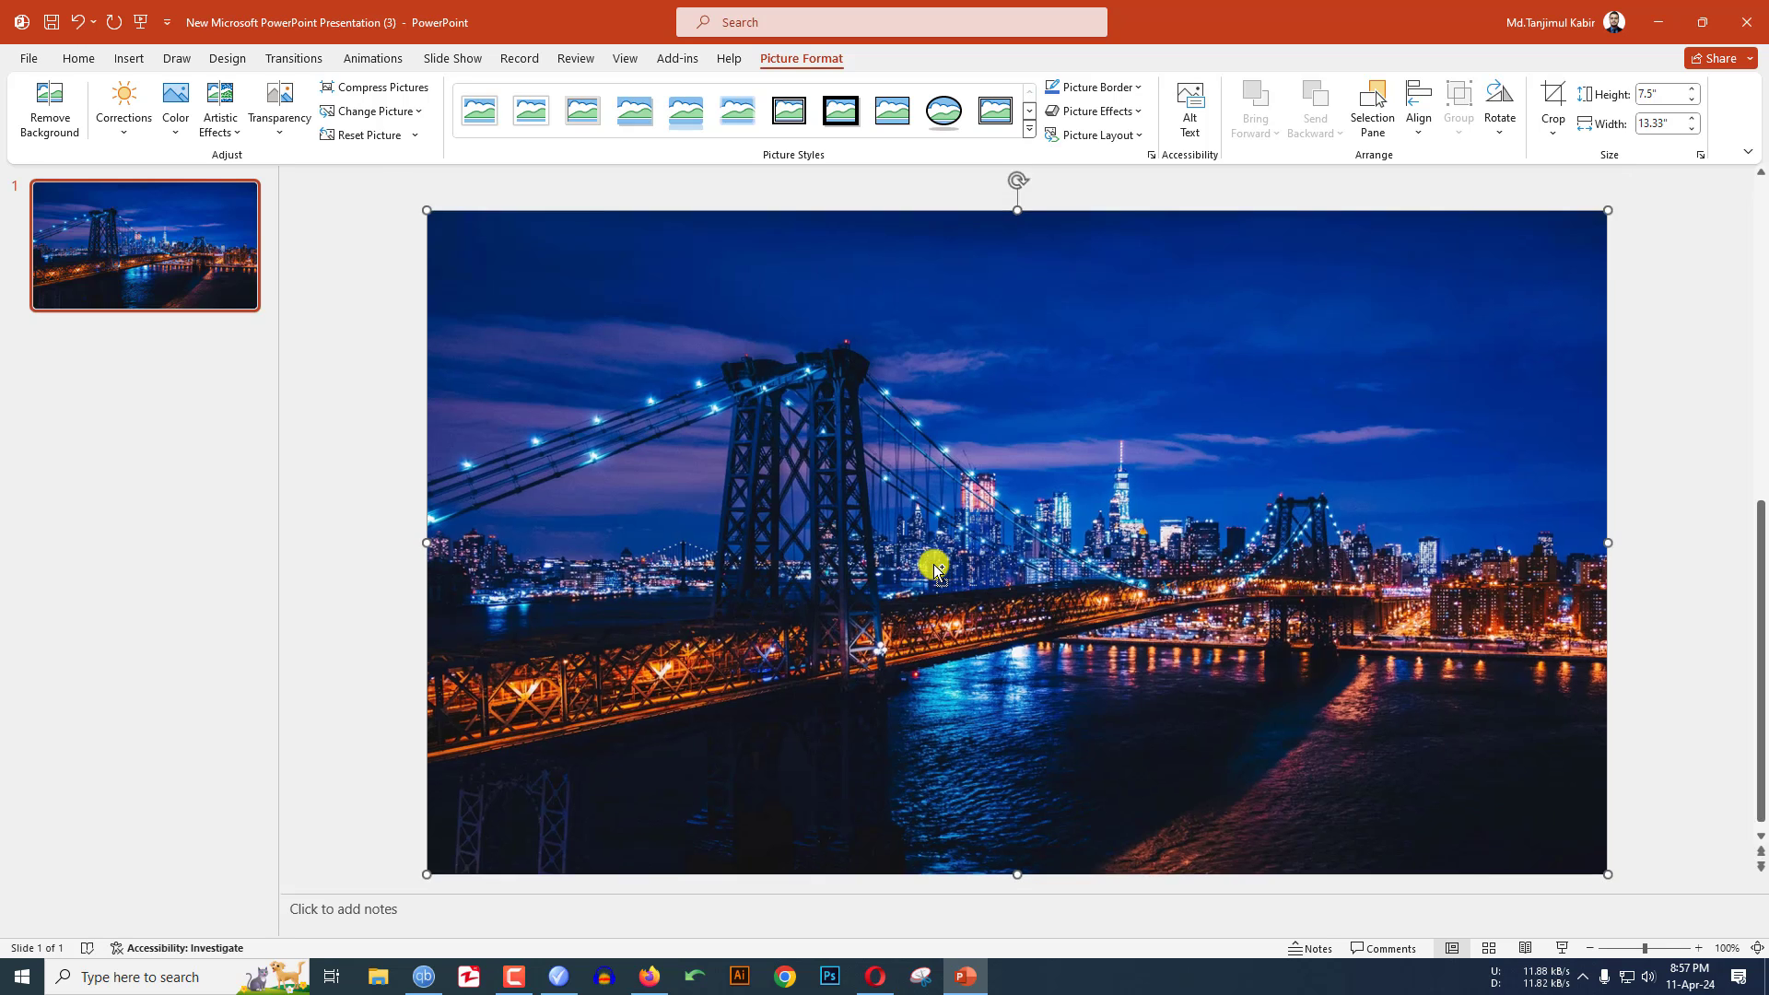
click(525, 538)
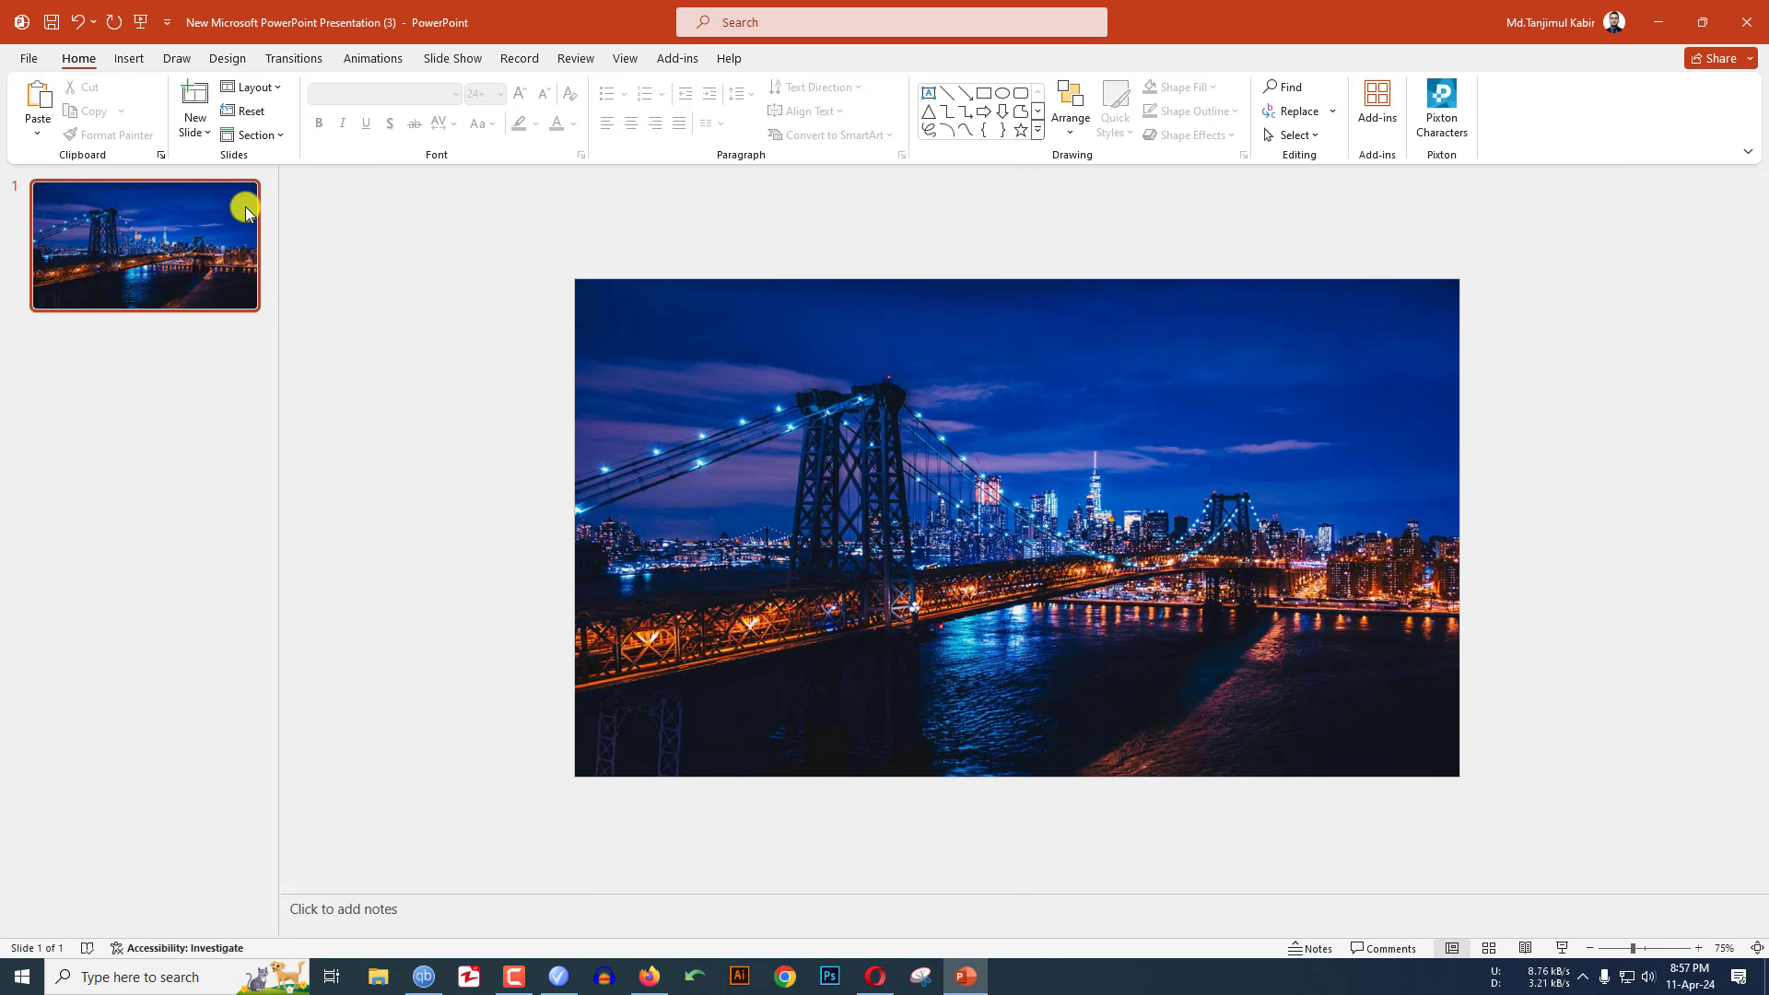
Step: Insert the Lovepik airplane top-view image from this computer
click(129, 58)
click(148, 116)
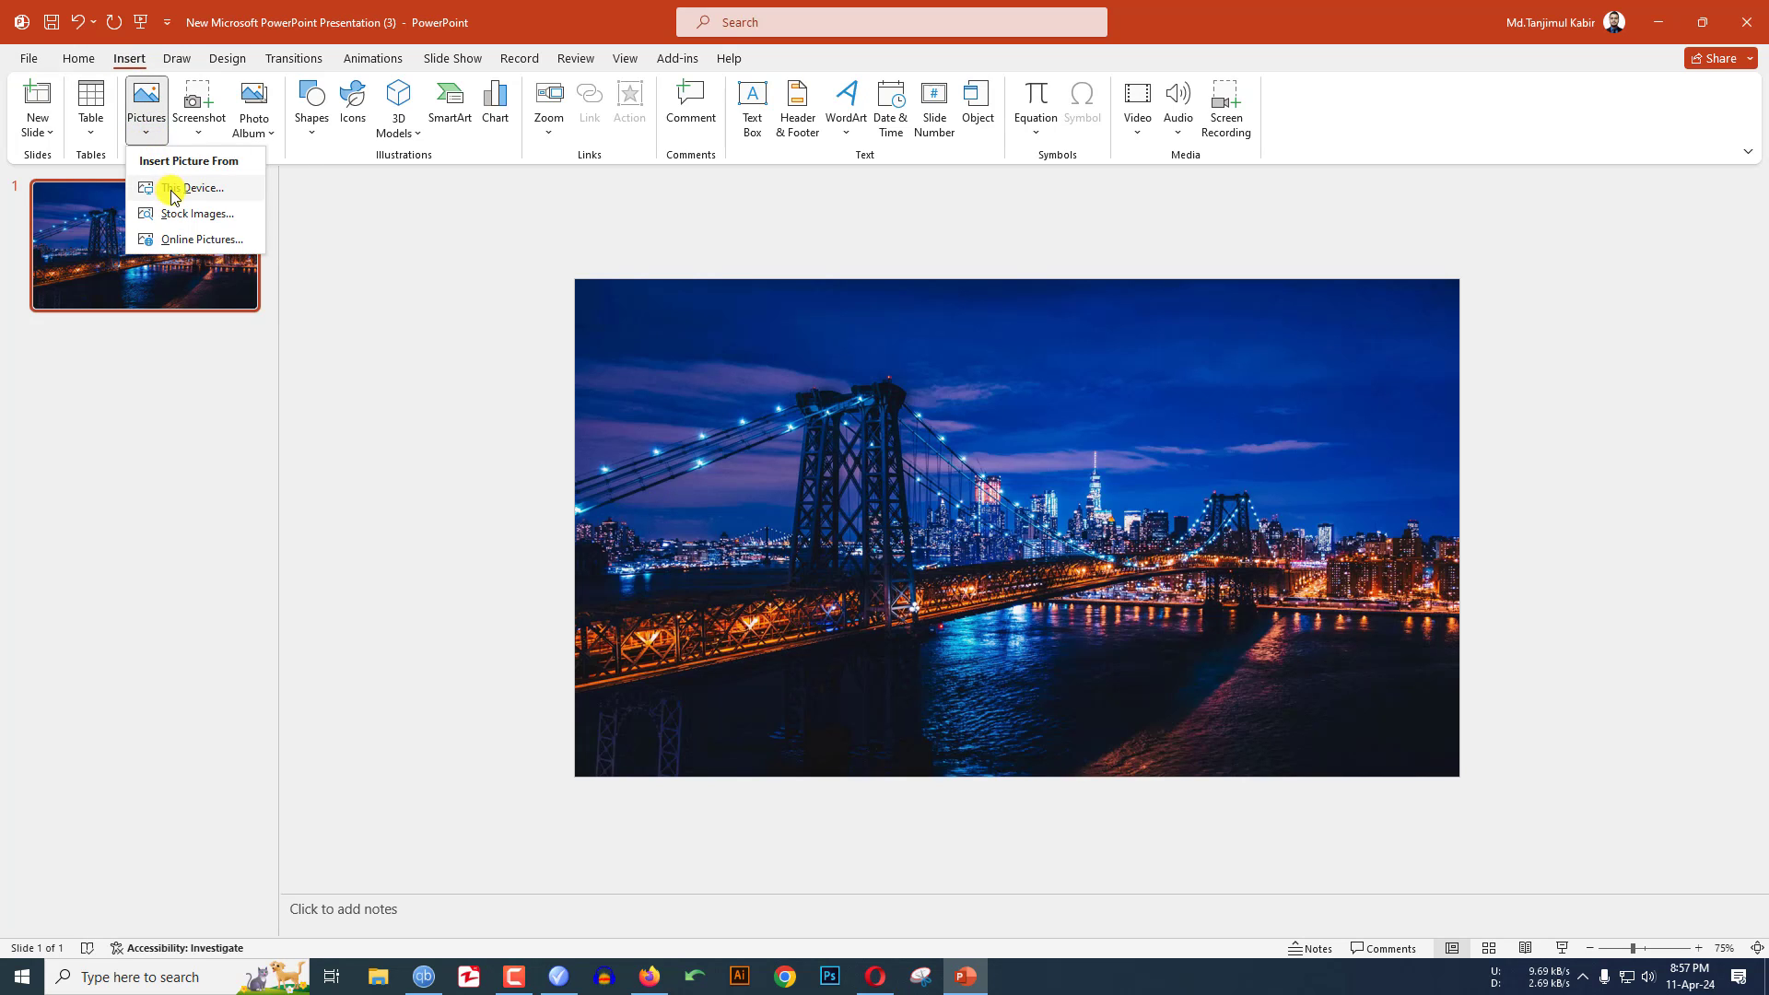
click(171, 187)
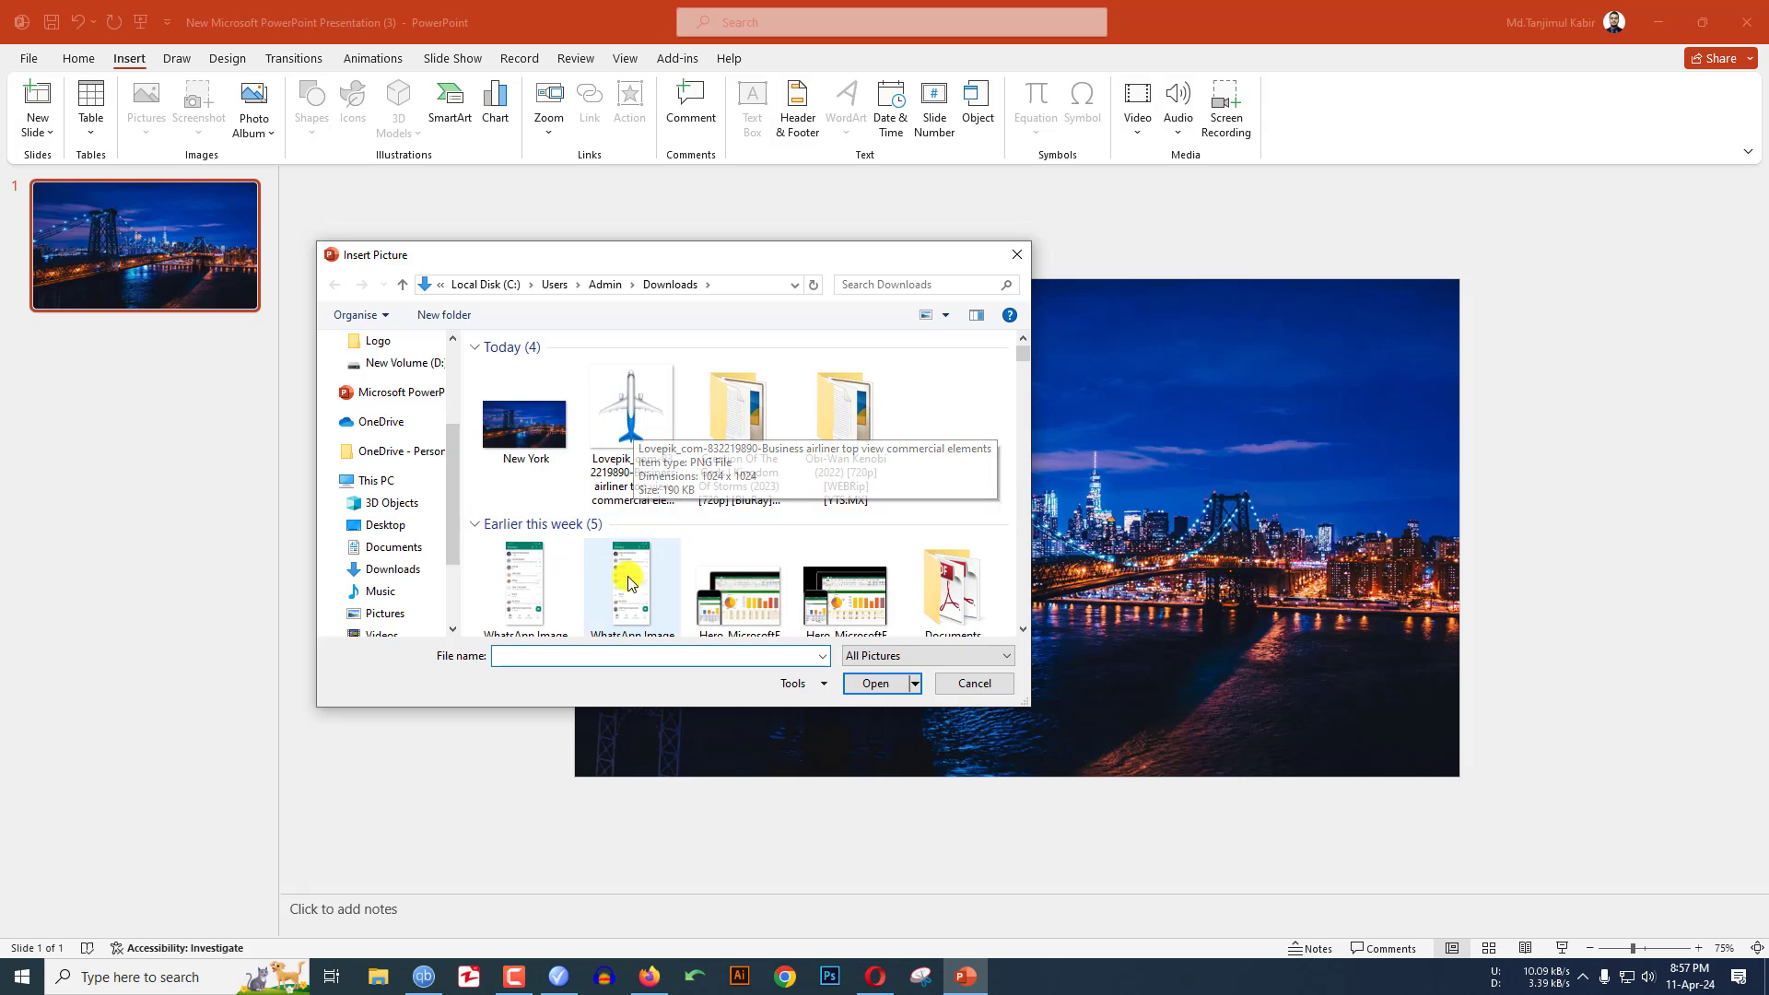
click(614, 409)
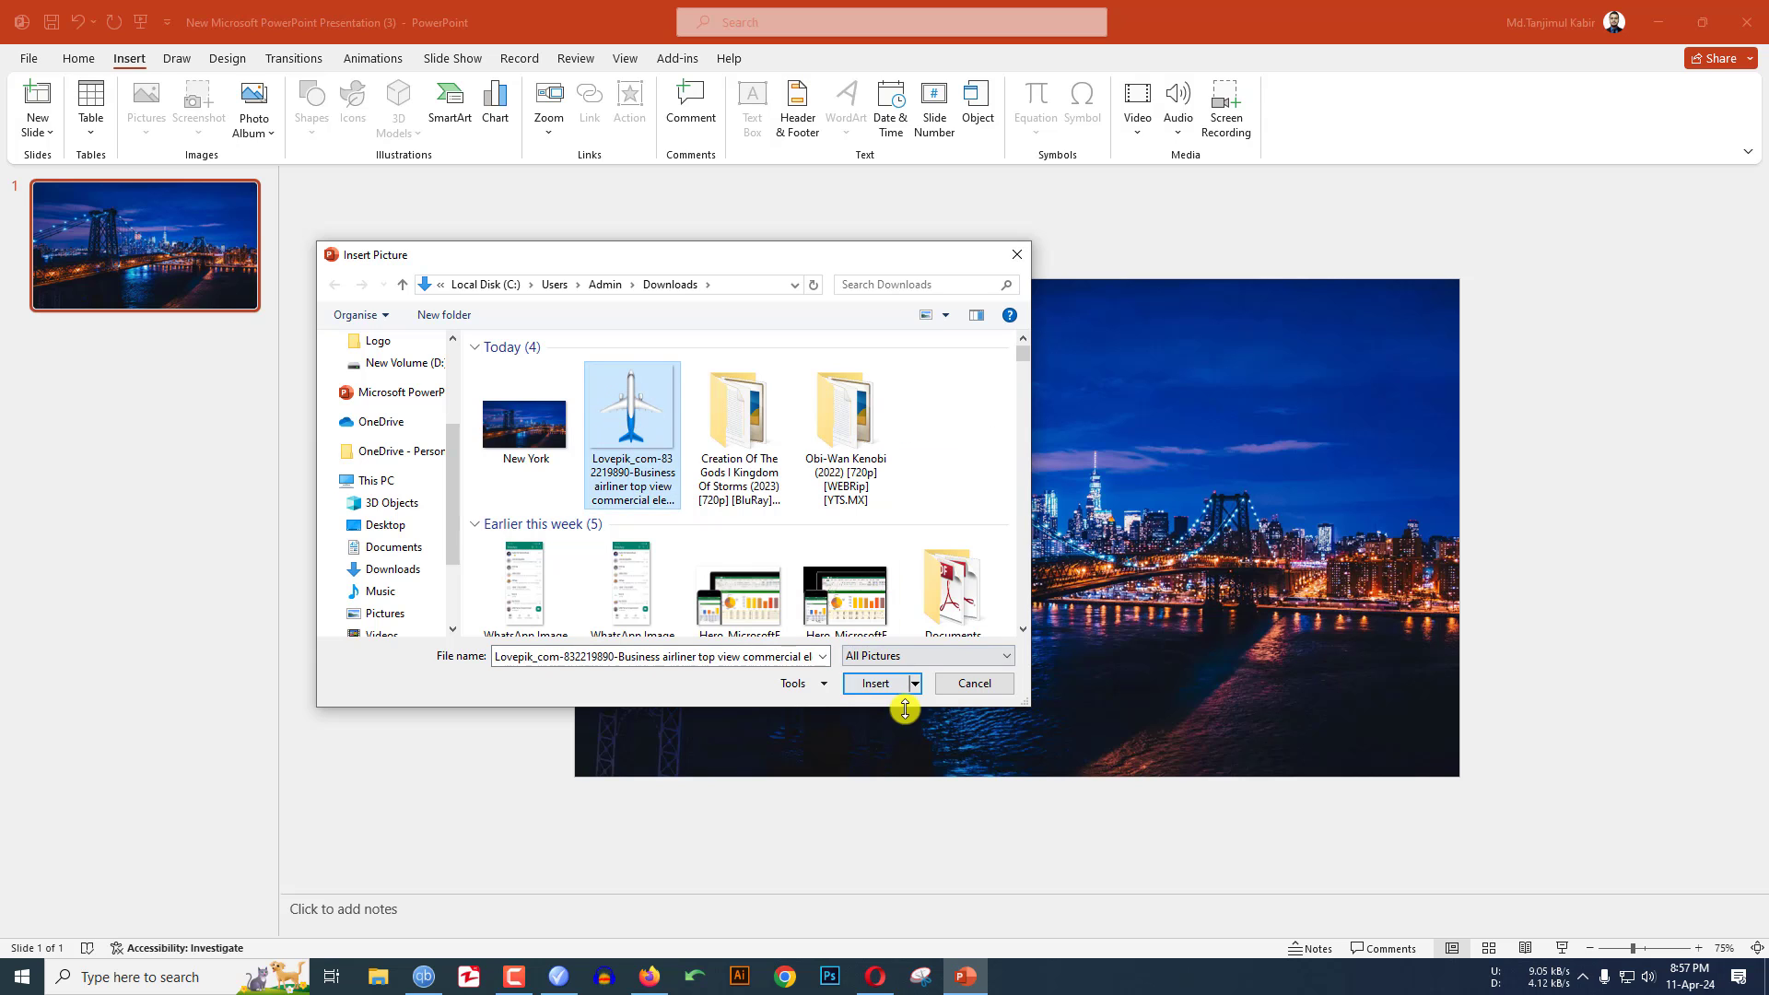
click(869, 682)
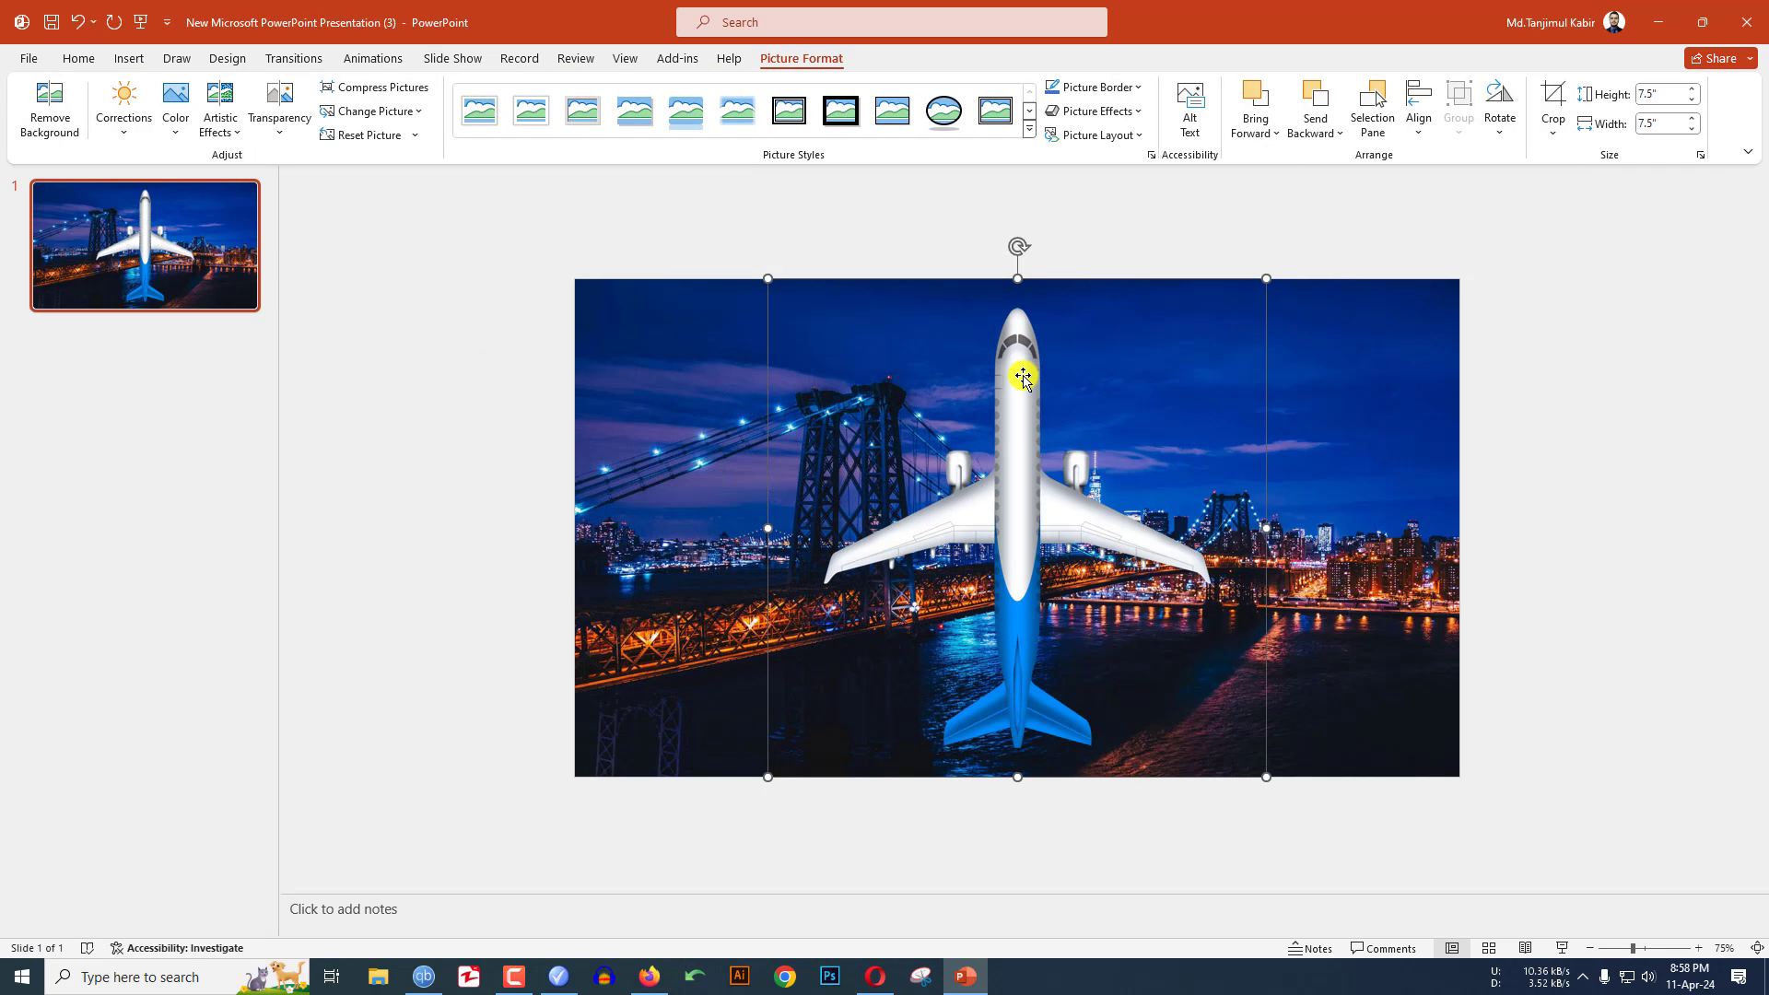
Step: Rotate the airplane right 90°, move it left past the edge, and enlarge it to 9.67" square
click(1503, 127)
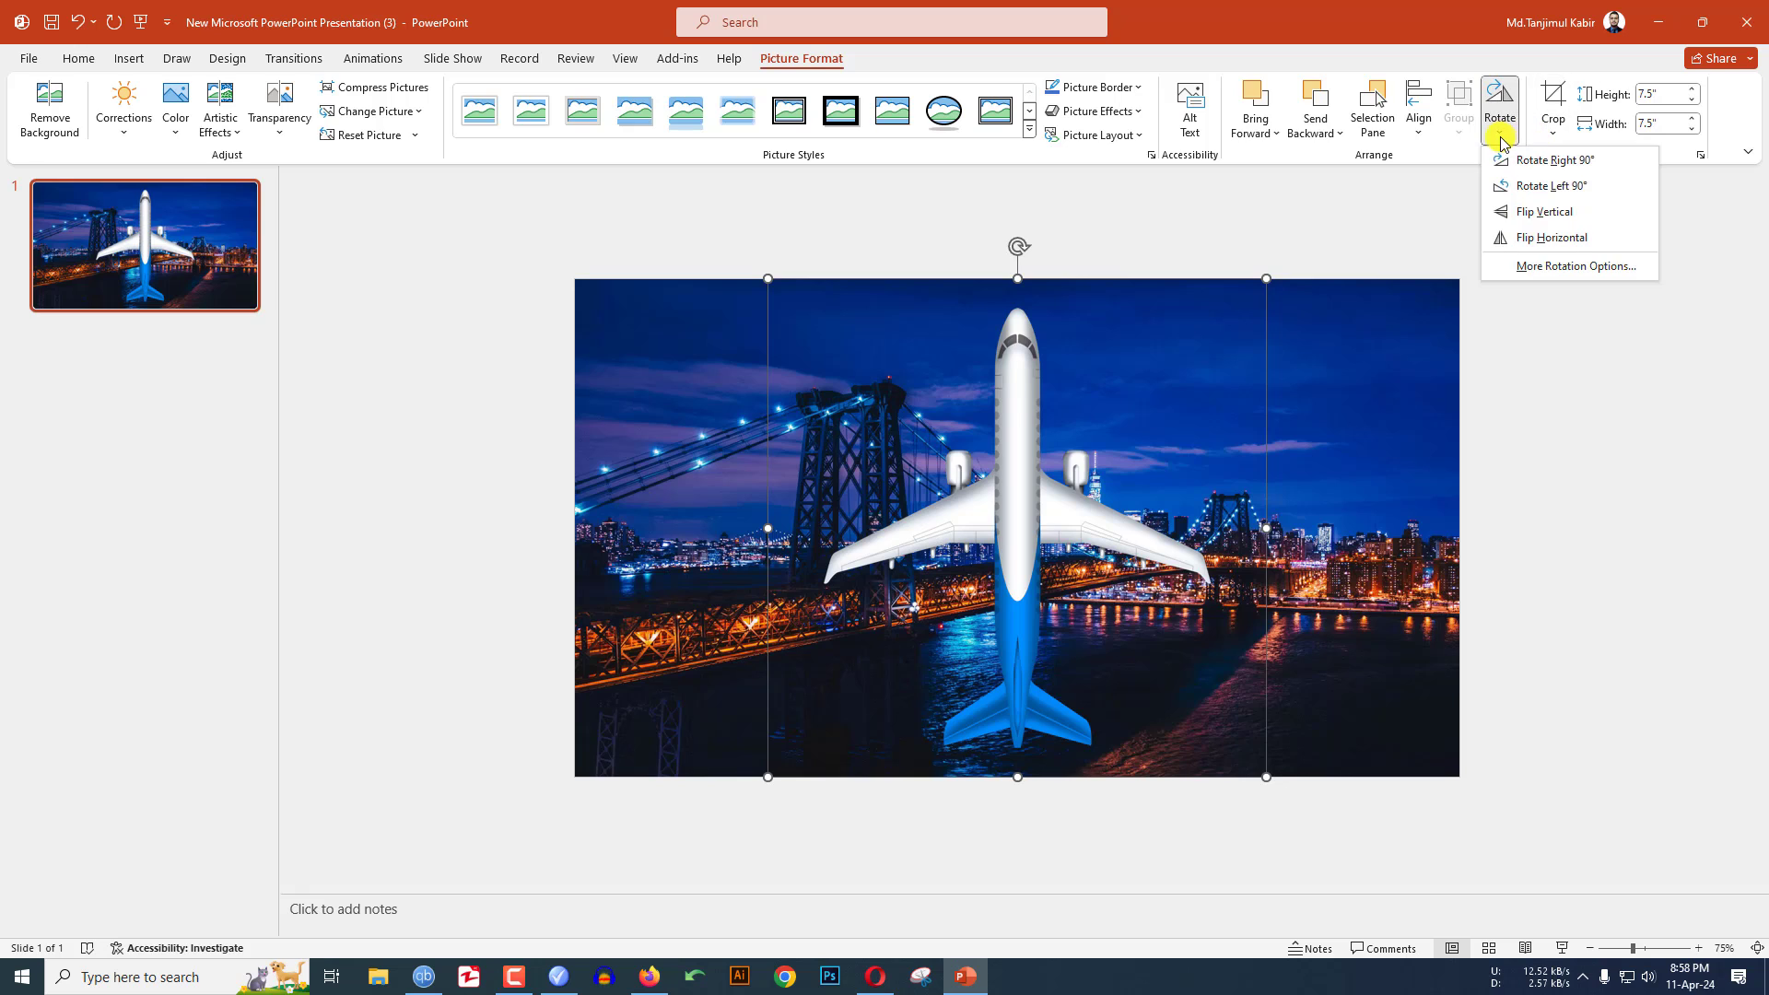
click(1541, 166)
drag(1004, 526, 689, 482)
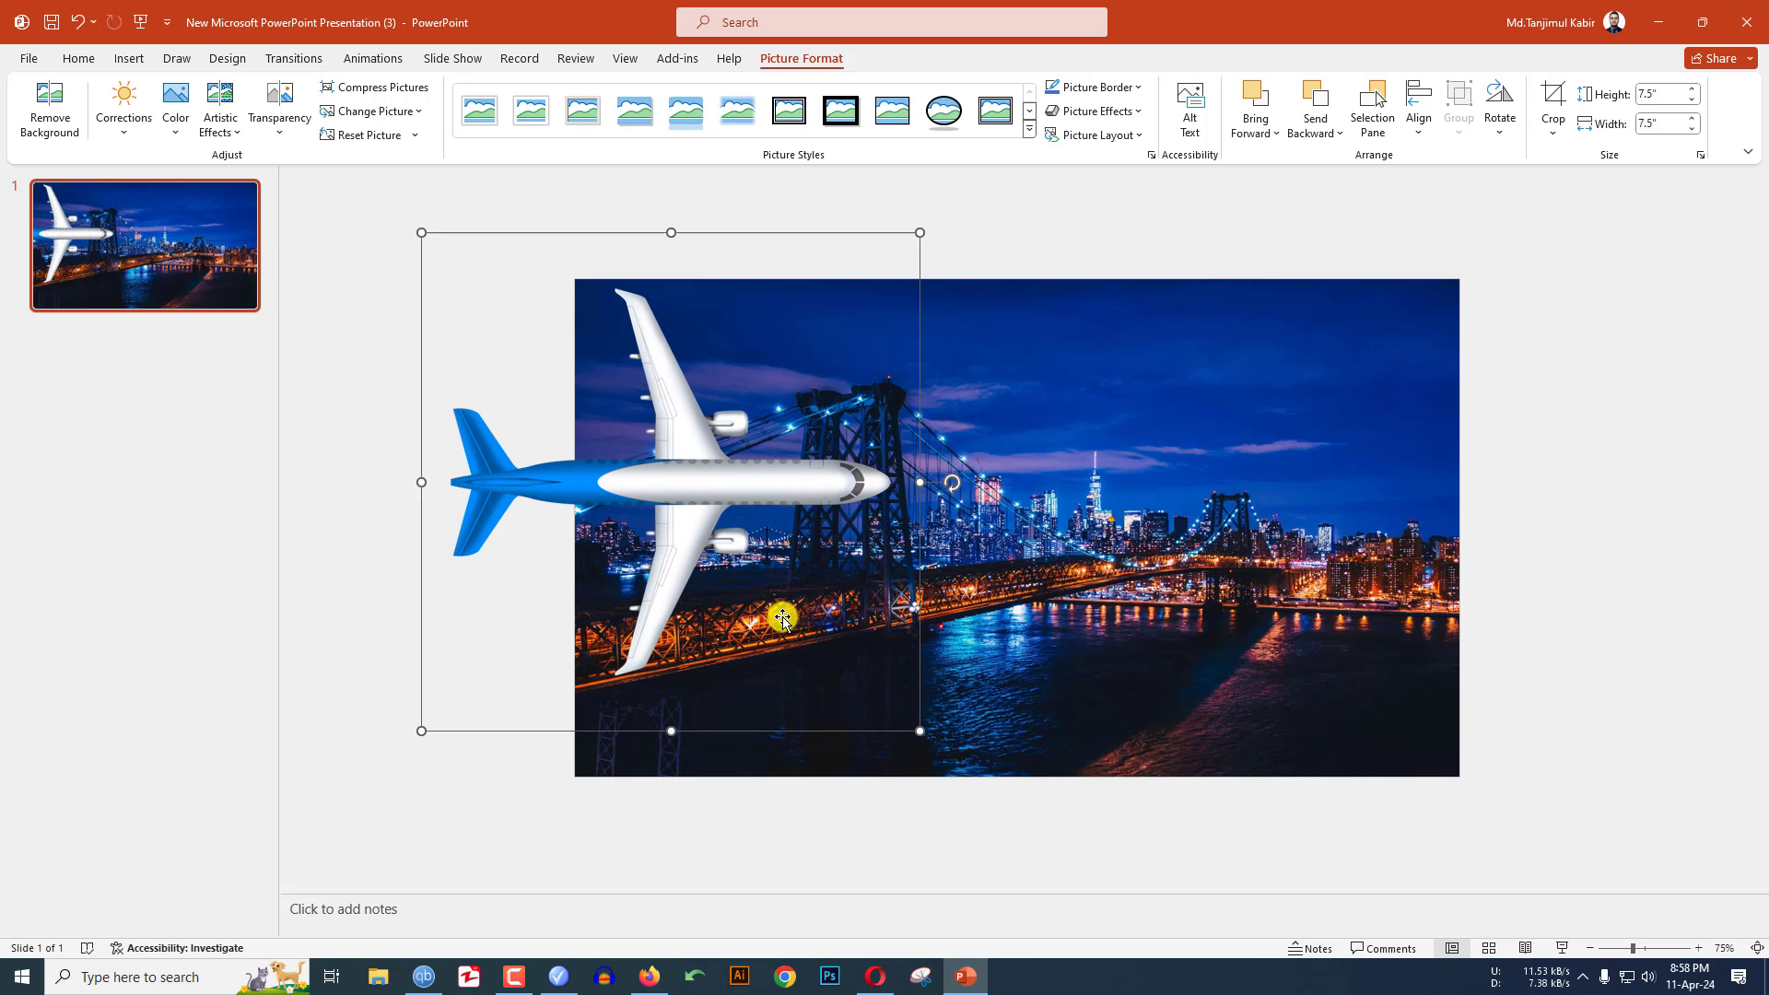
drag(920, 731, 1006, 843)
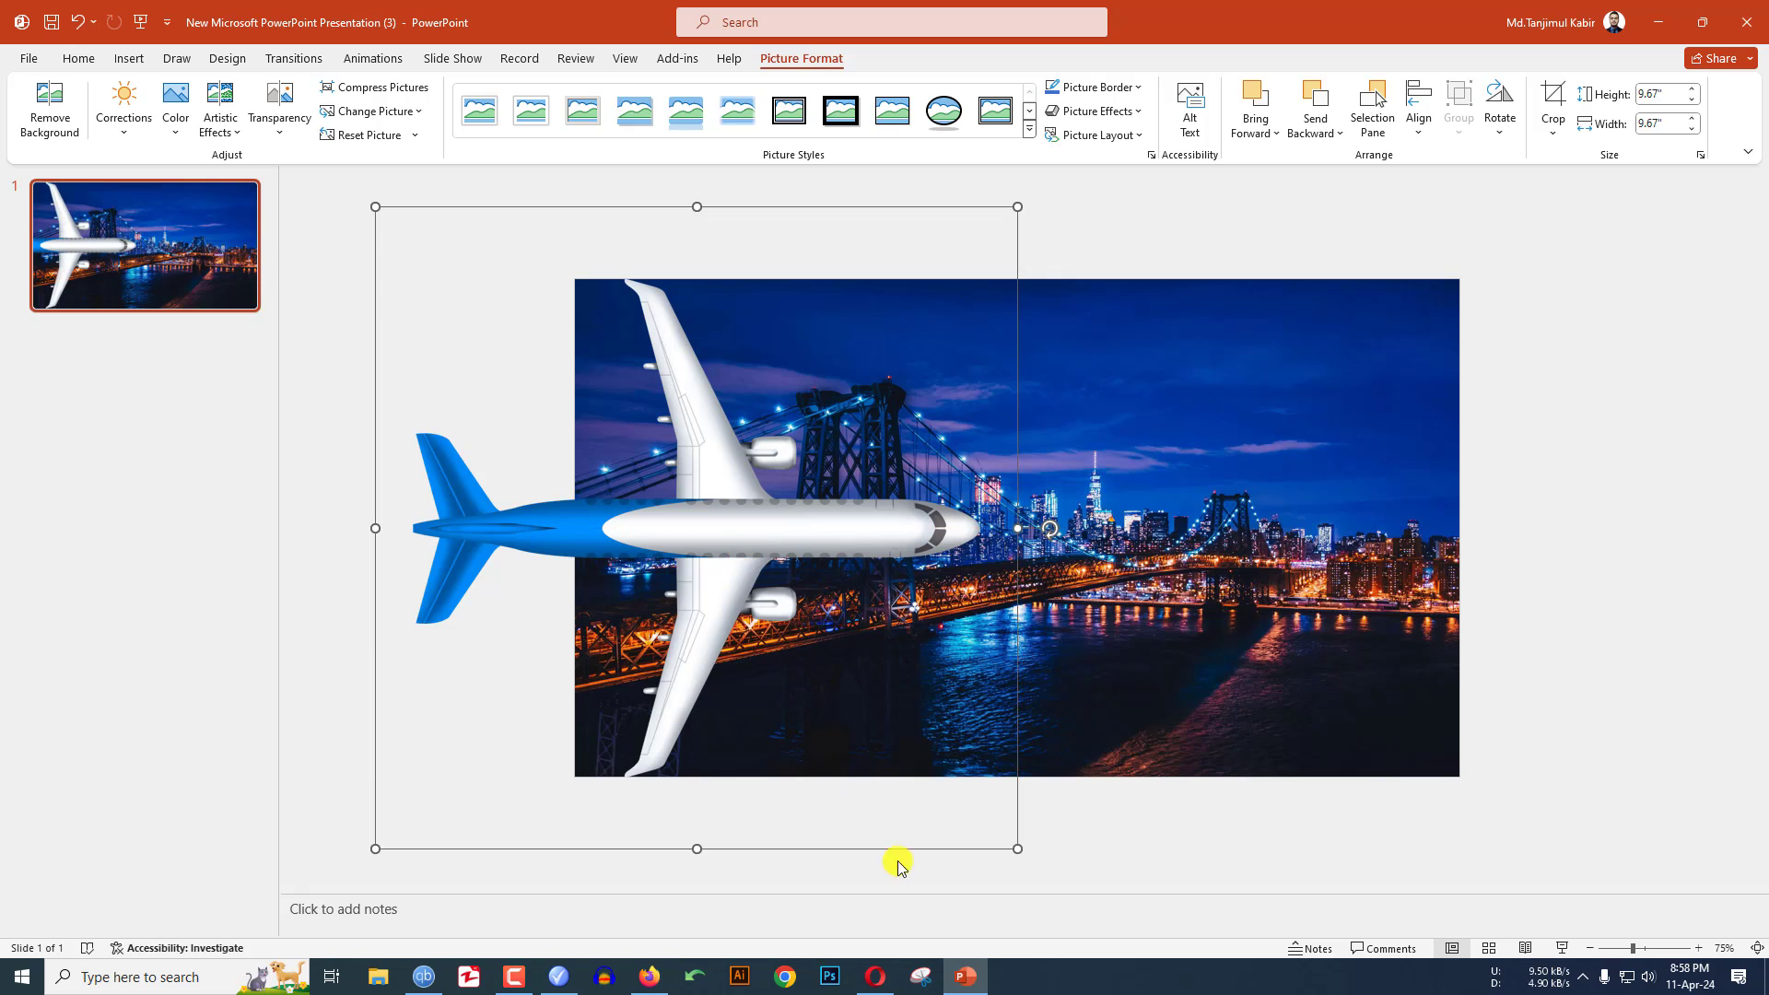
click(897, 861)
click(129, 59)
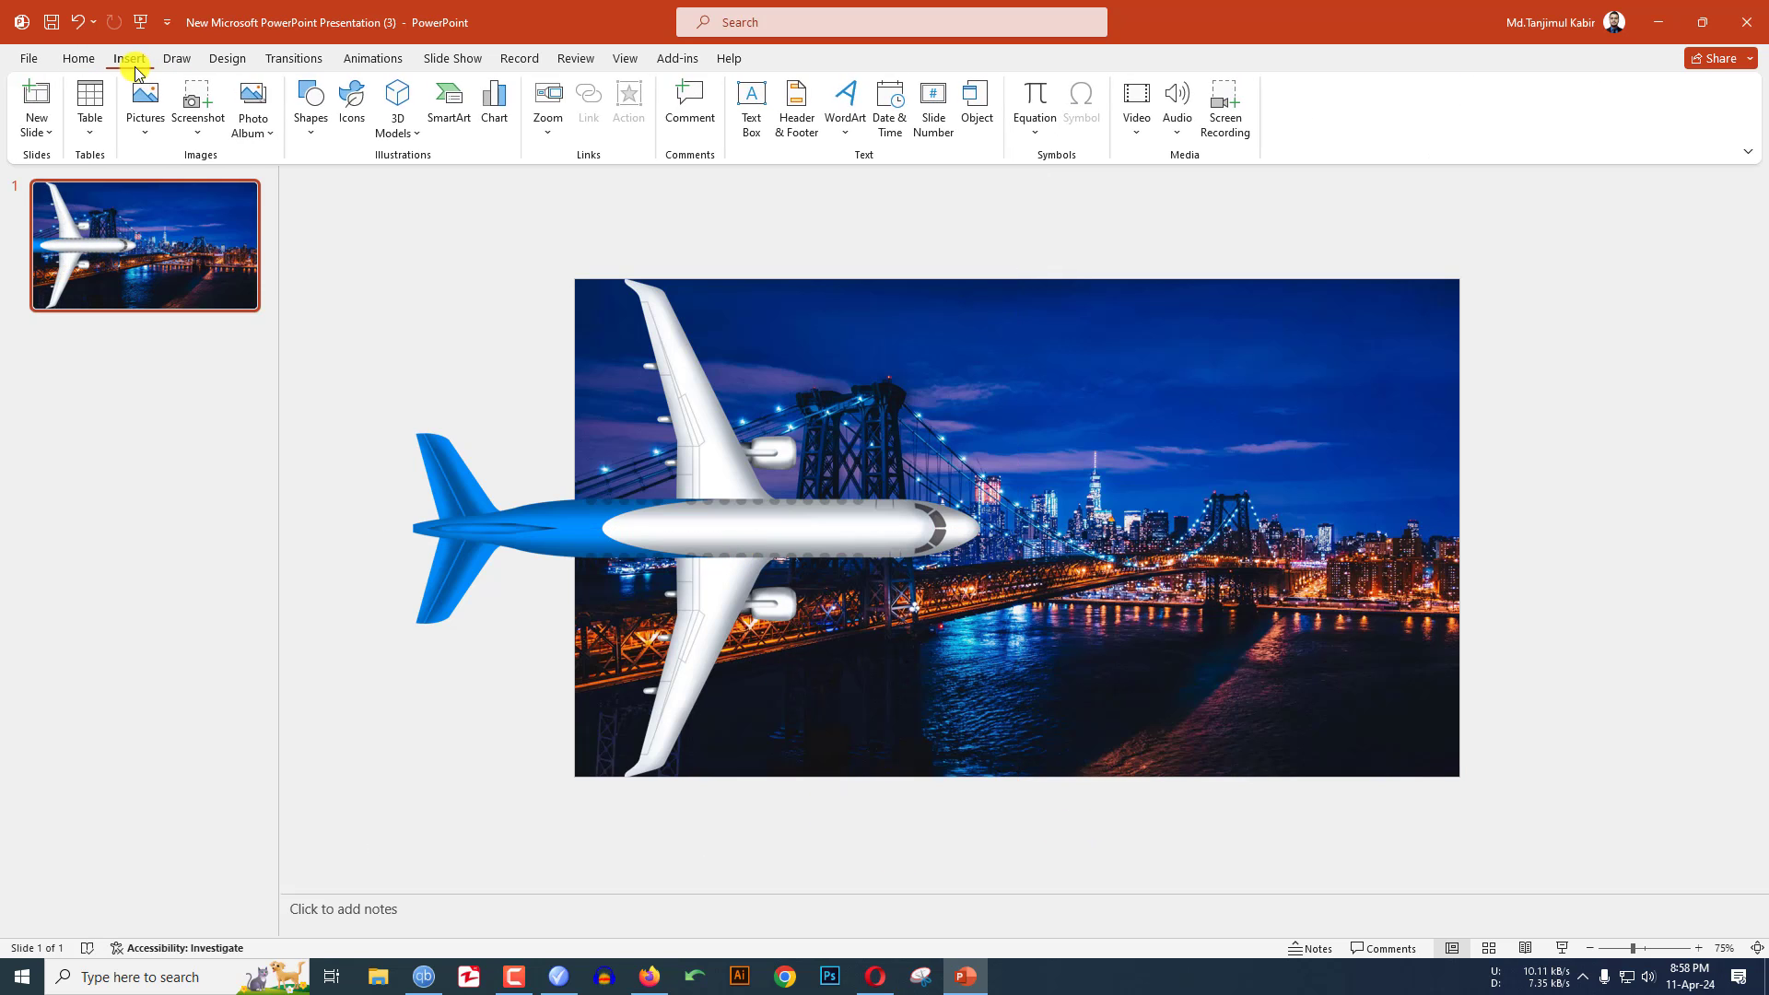
Step: Draw a rectangle over the slide's right part with no outline
click(318, 138)
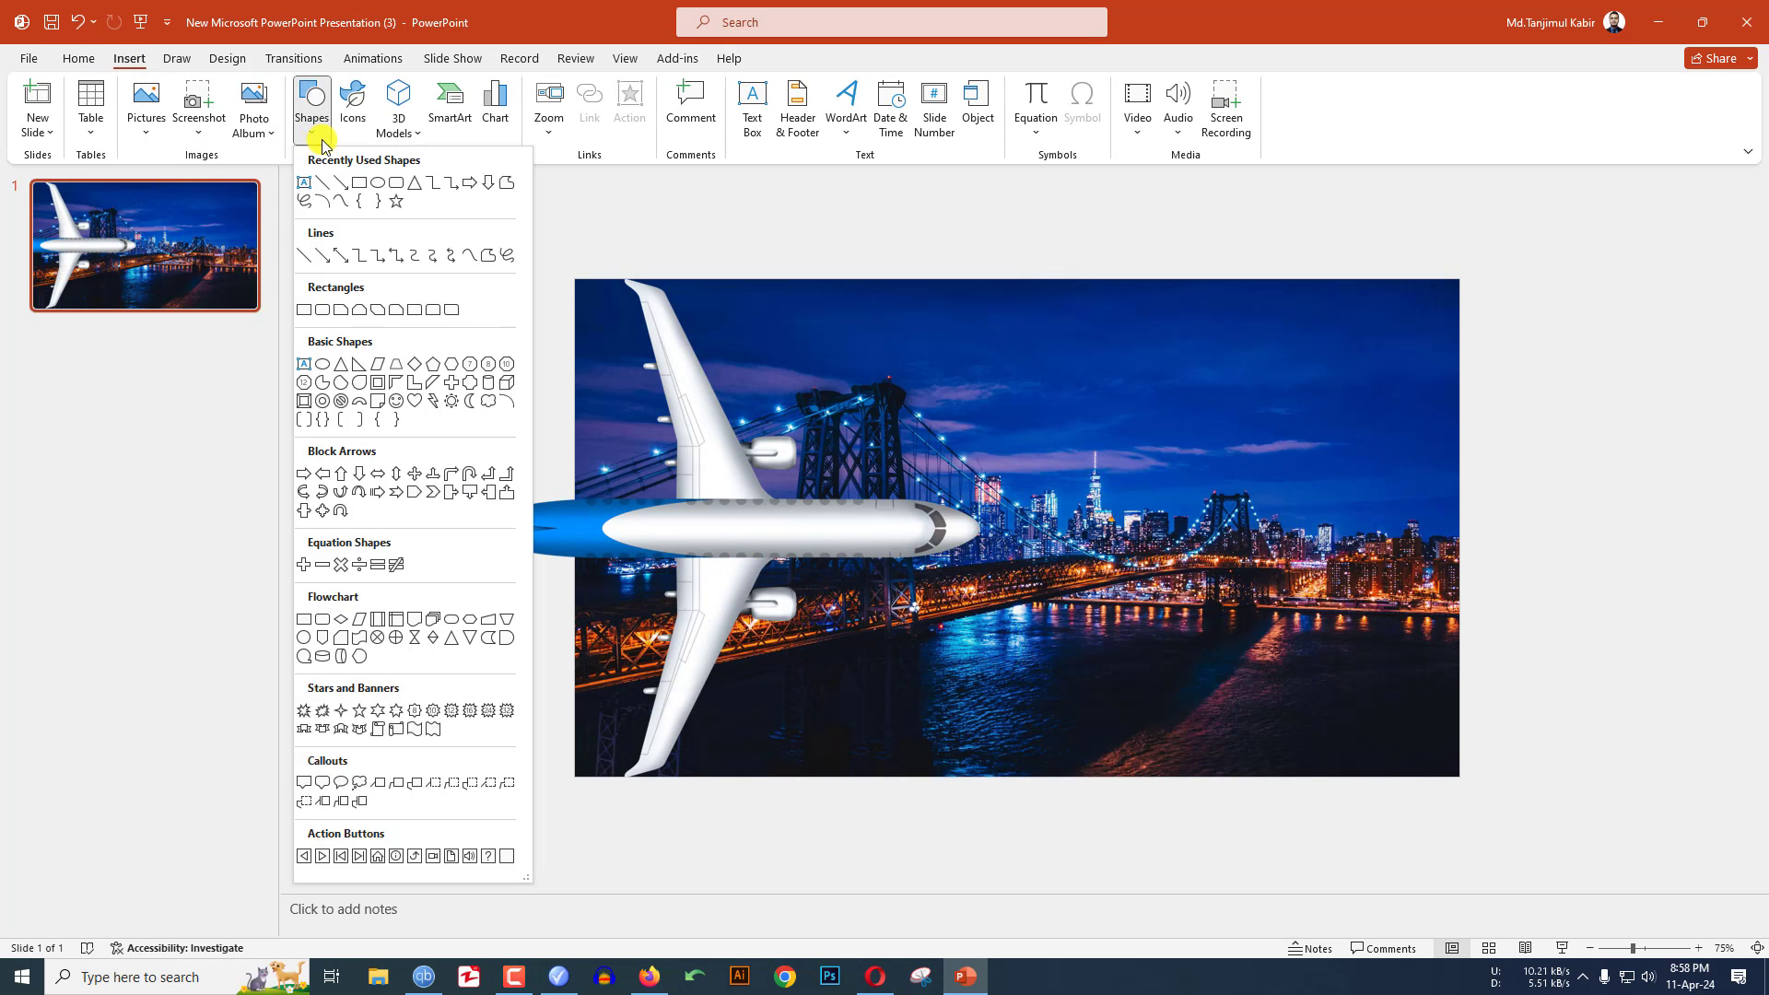
click(360, 191)
drag(761, 274, 1455, 779)
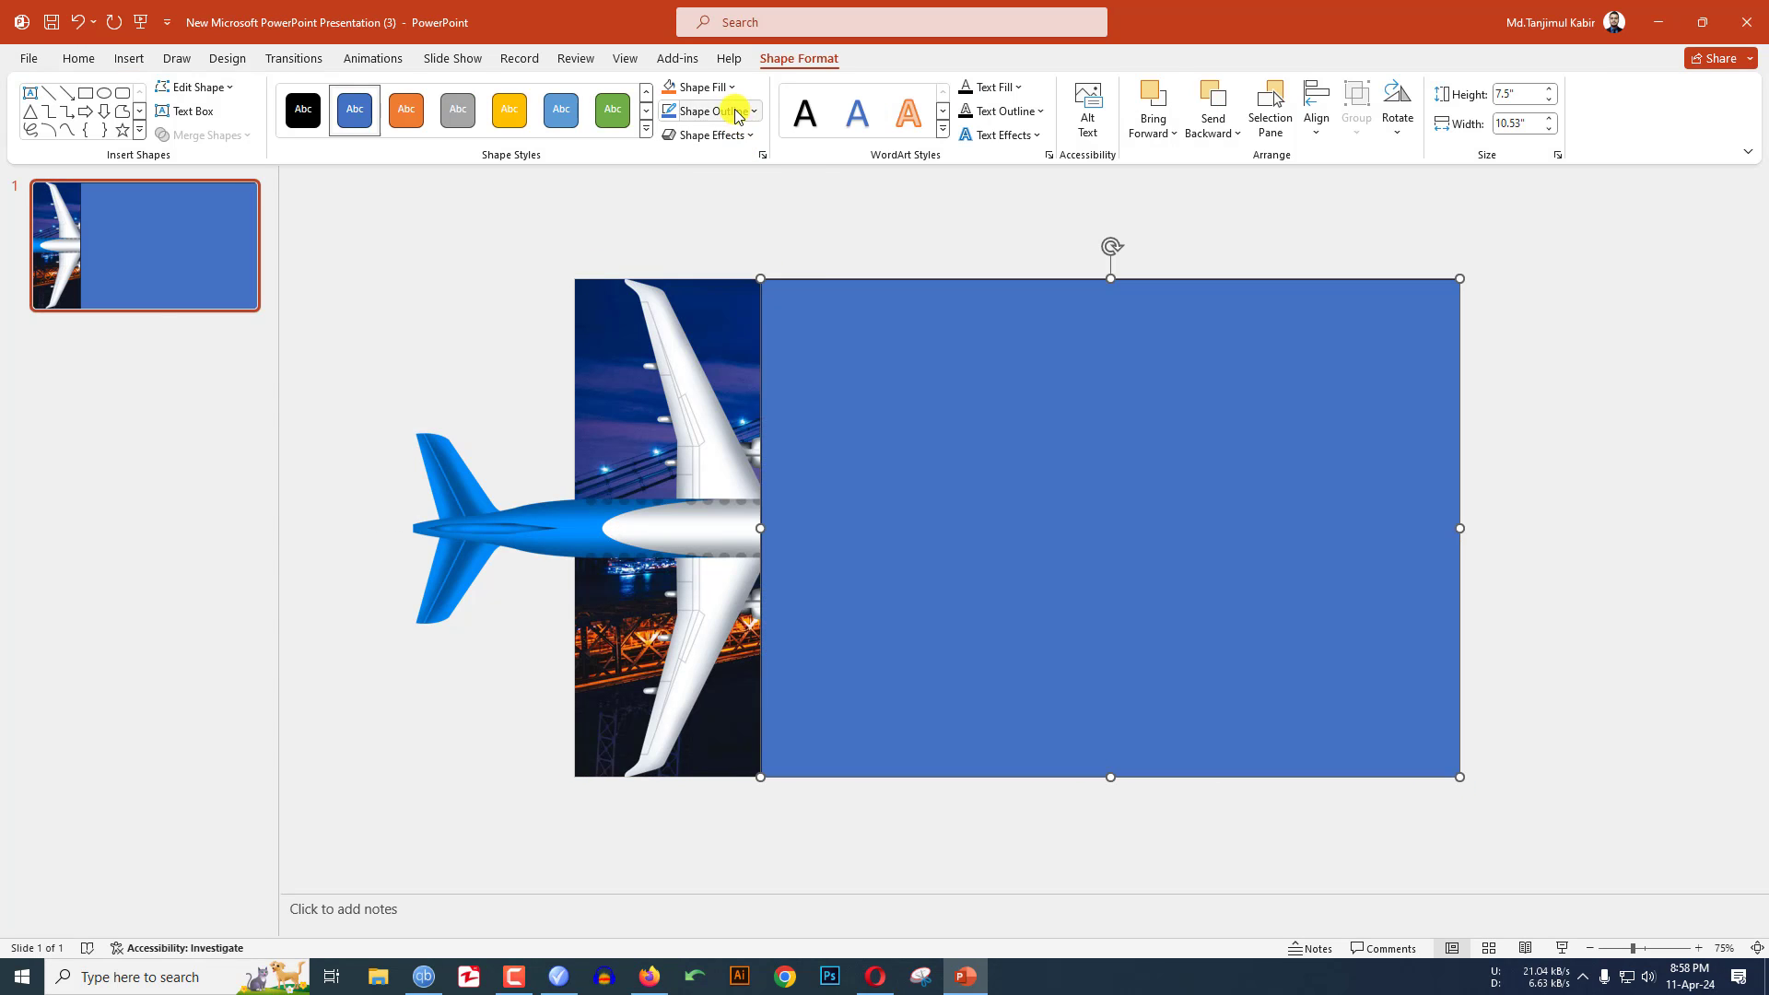
click(714, 110)
click(733, 315)
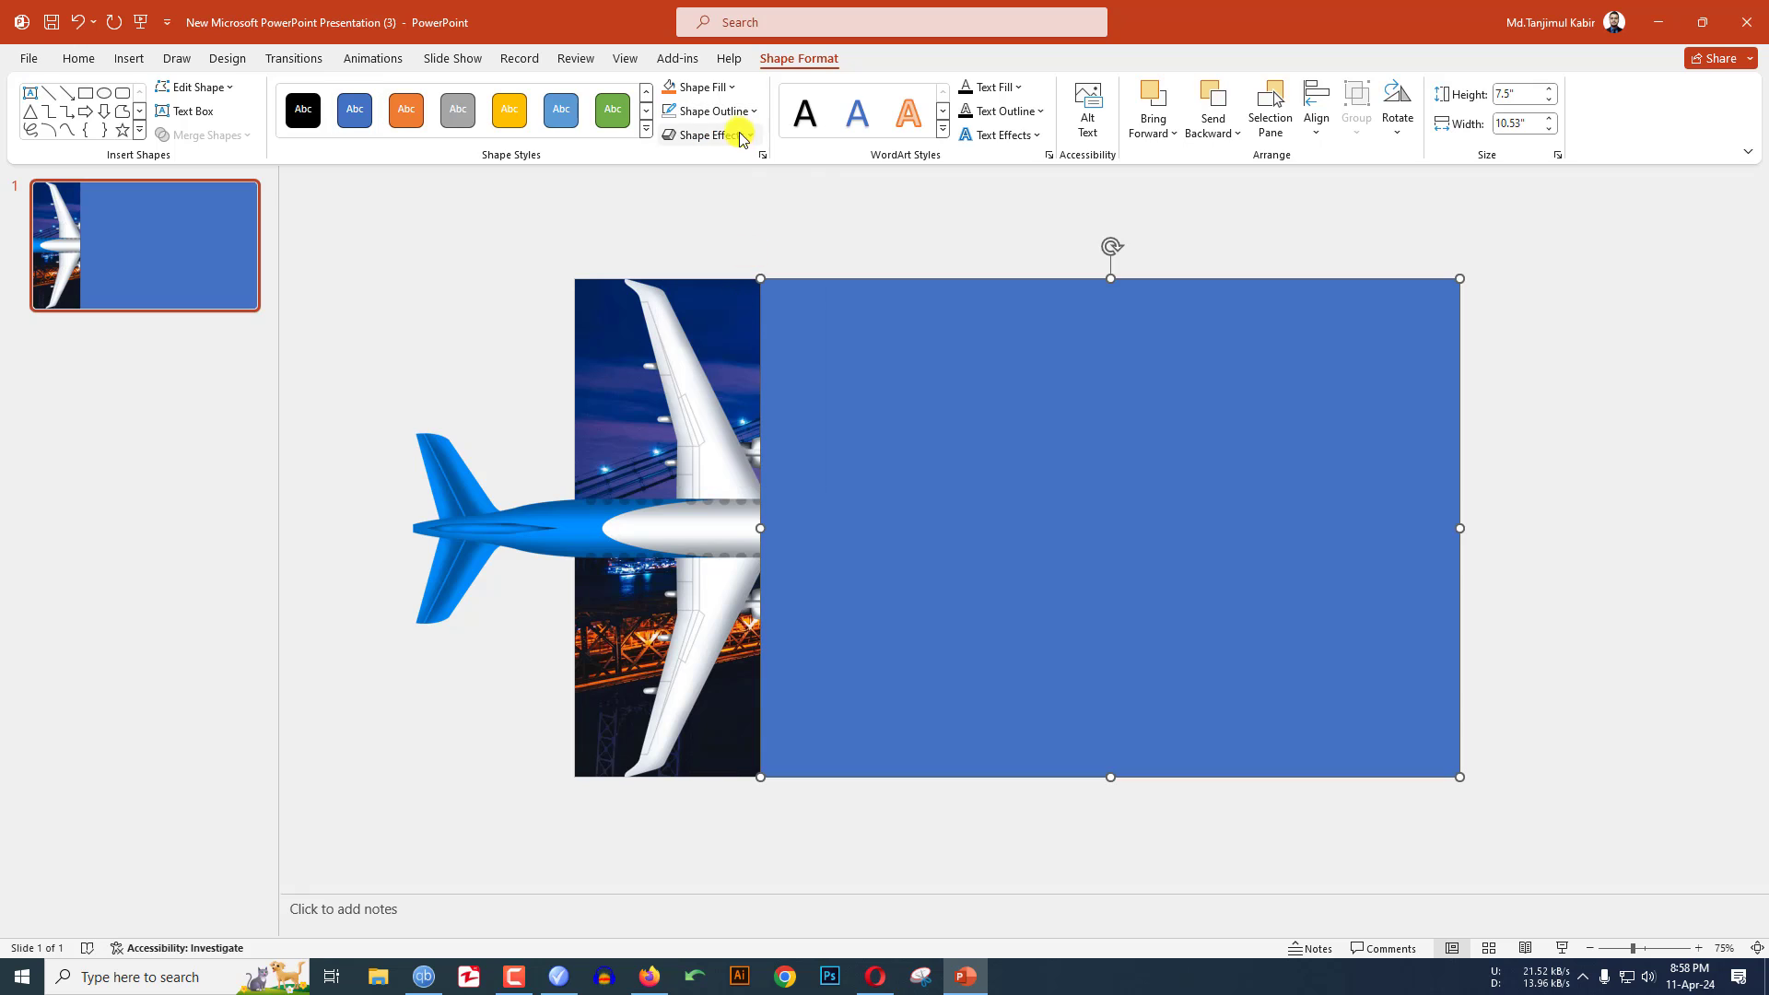
Step: Fill the rectangle with orange sampled from the photo and send it behind the airplane
click(711, 87)
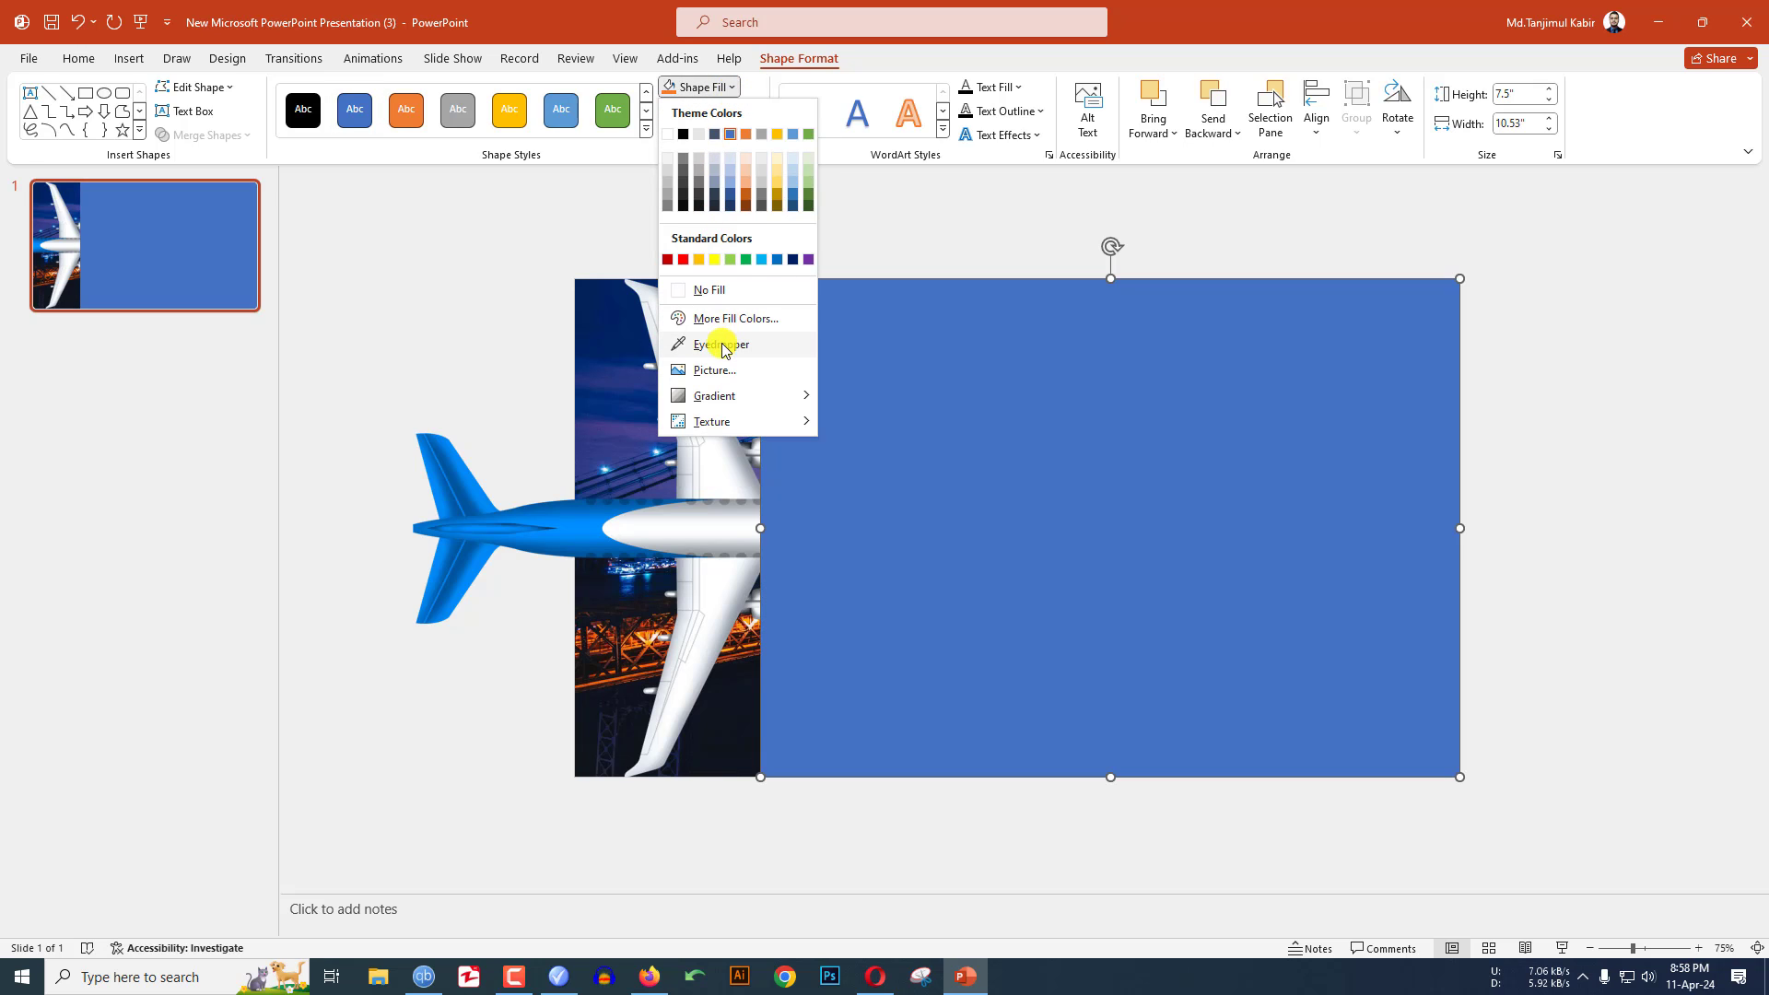
click(723, 344)
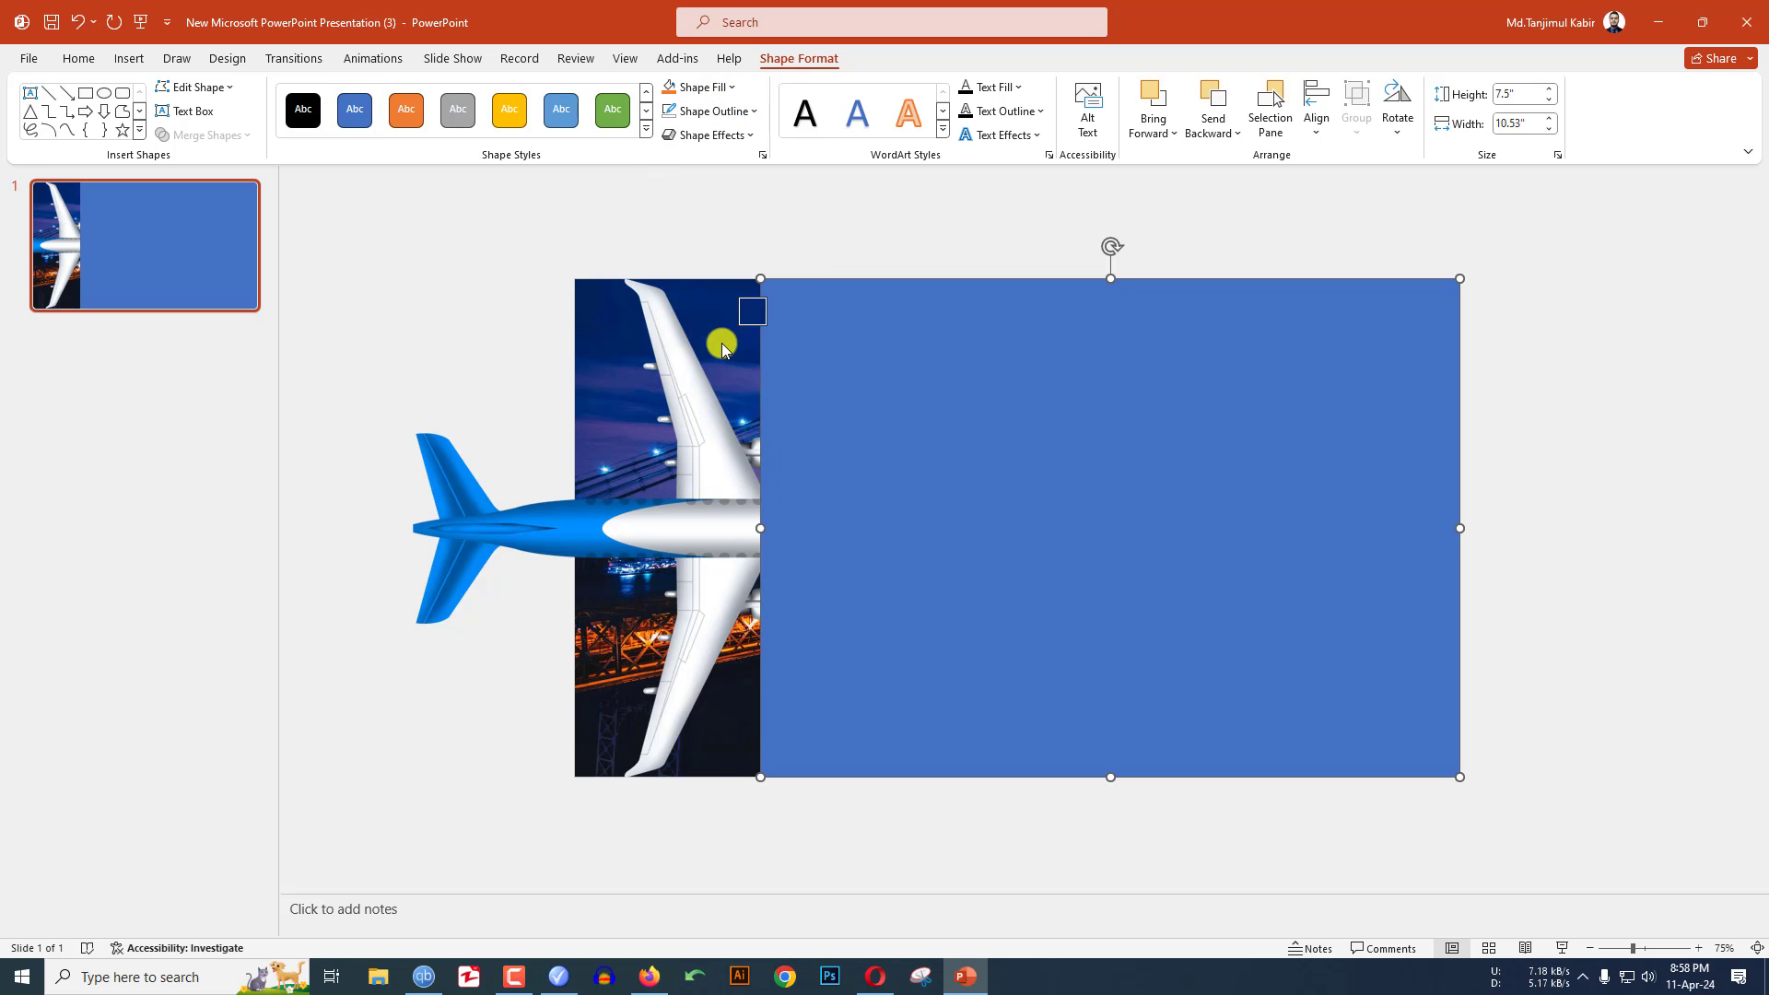
click(650, 633)
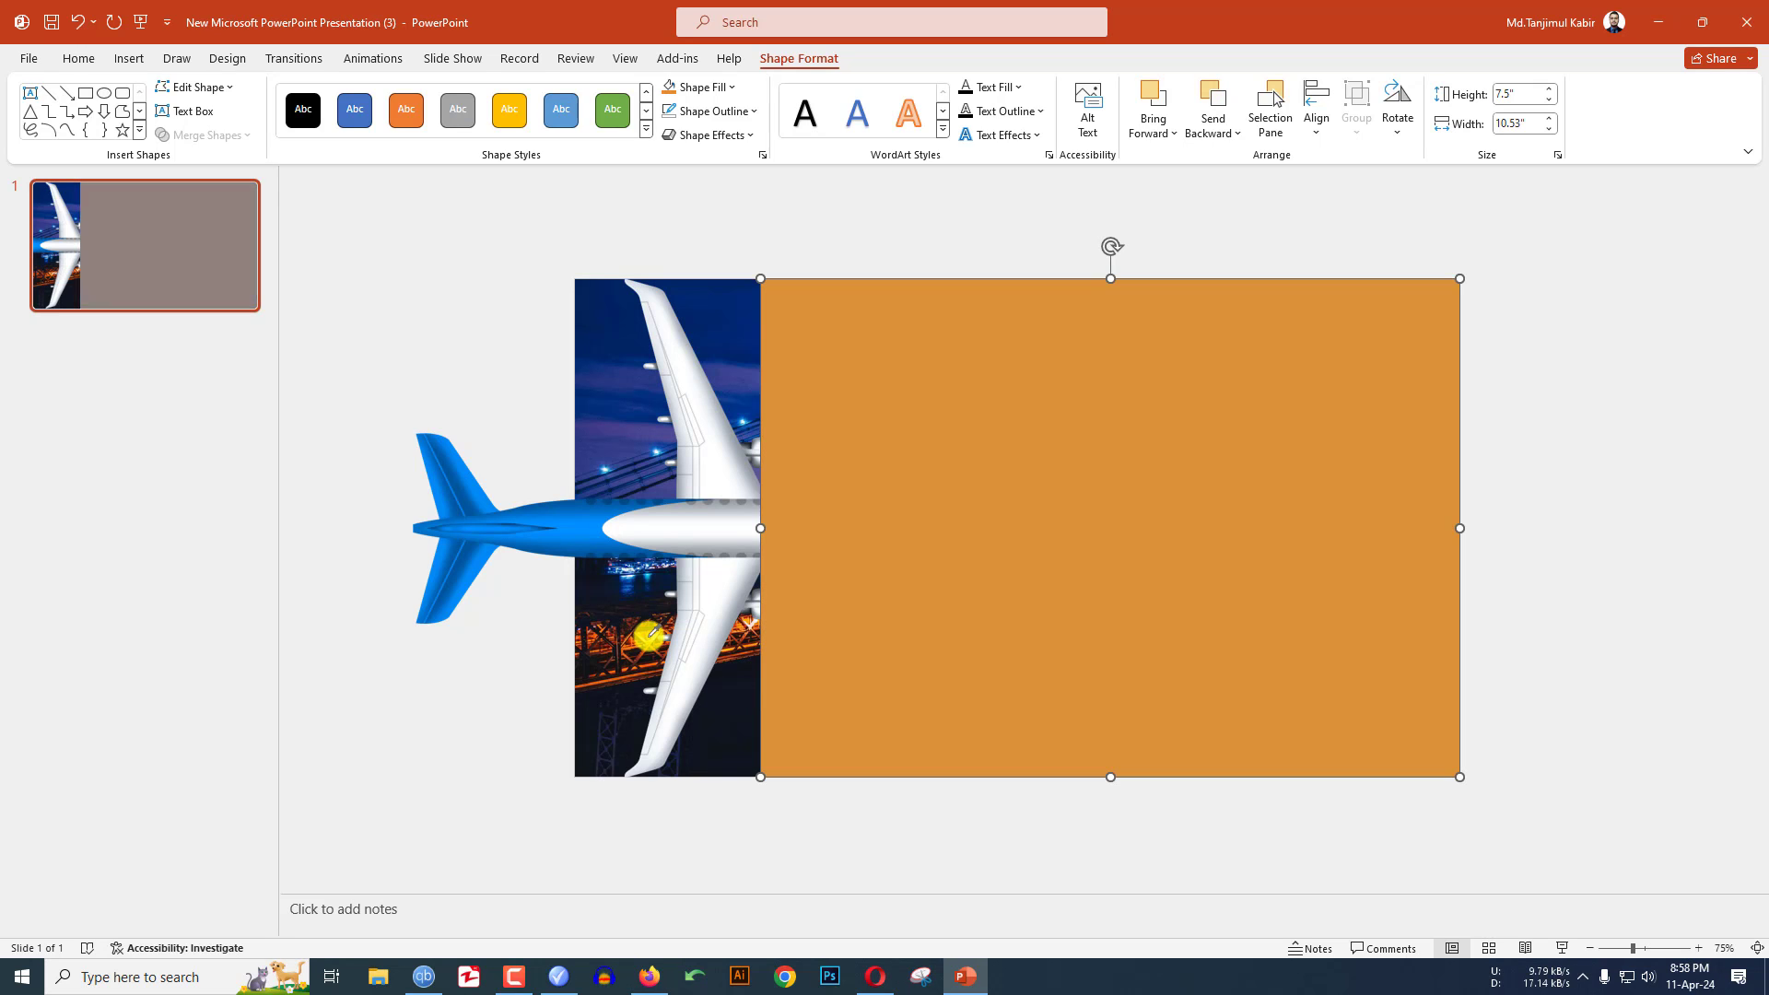
right_click(968, 430)
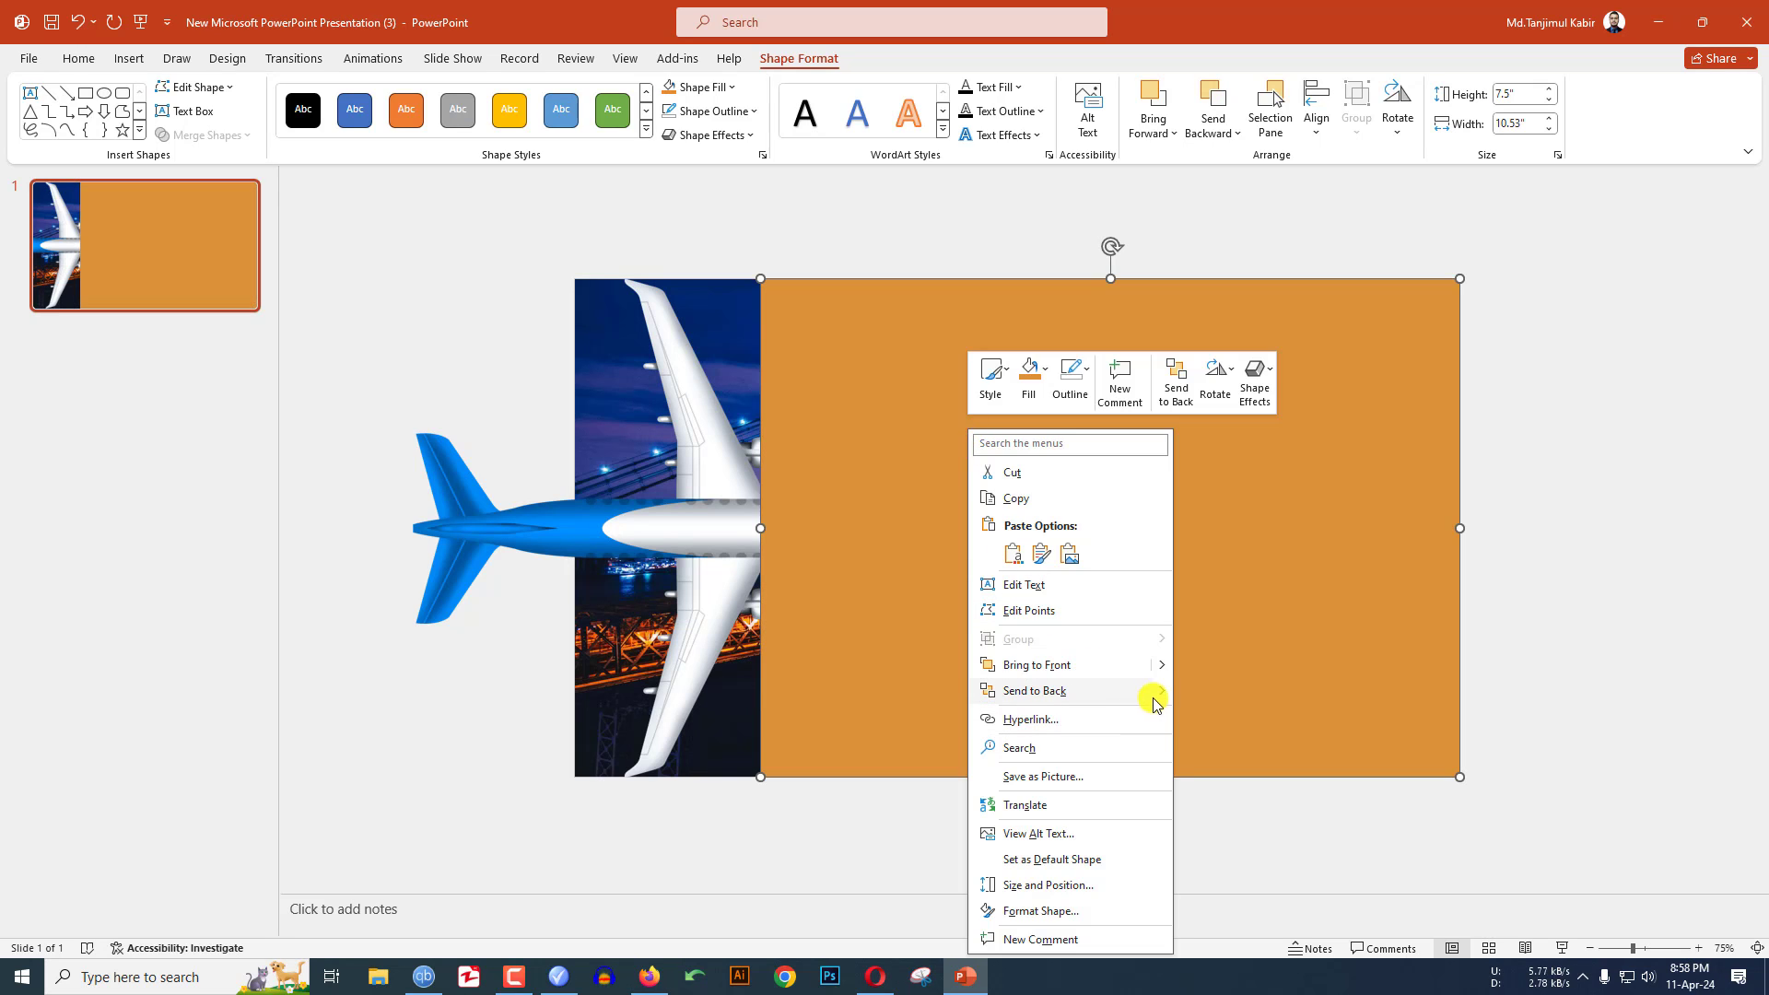
mouse_move(1152, 693)
click(1238, 727)
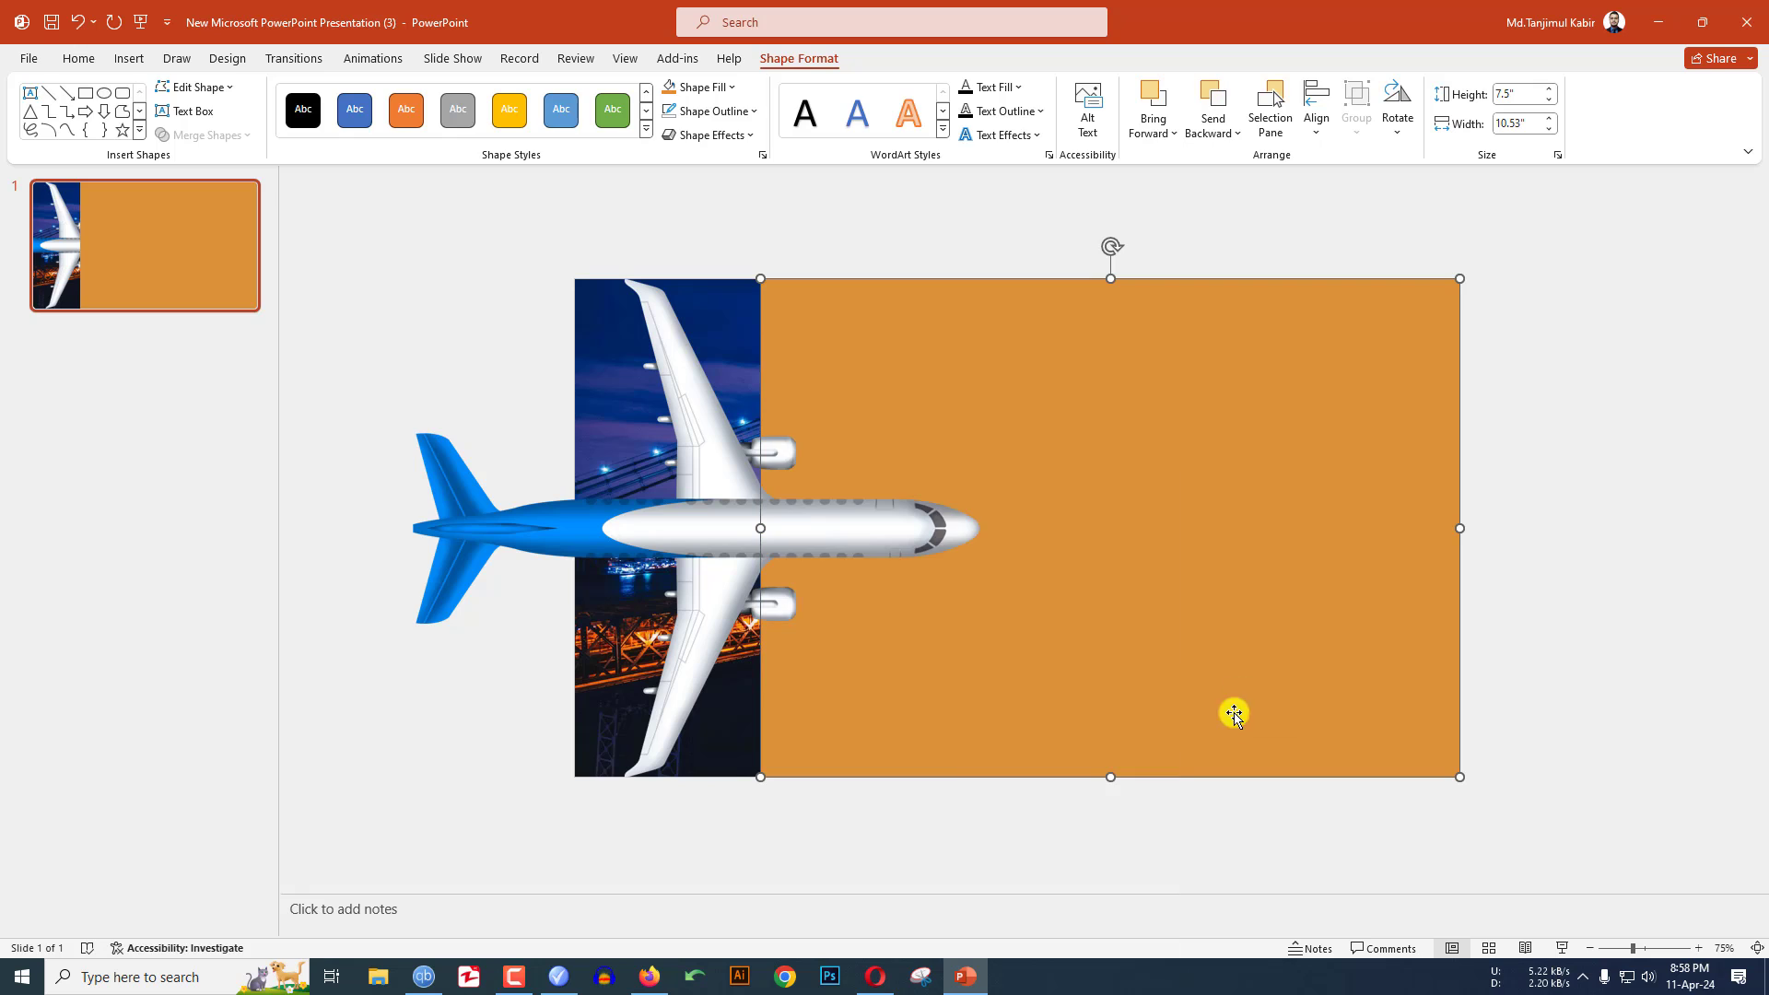
click(1529, 525)
click(1212, 485)
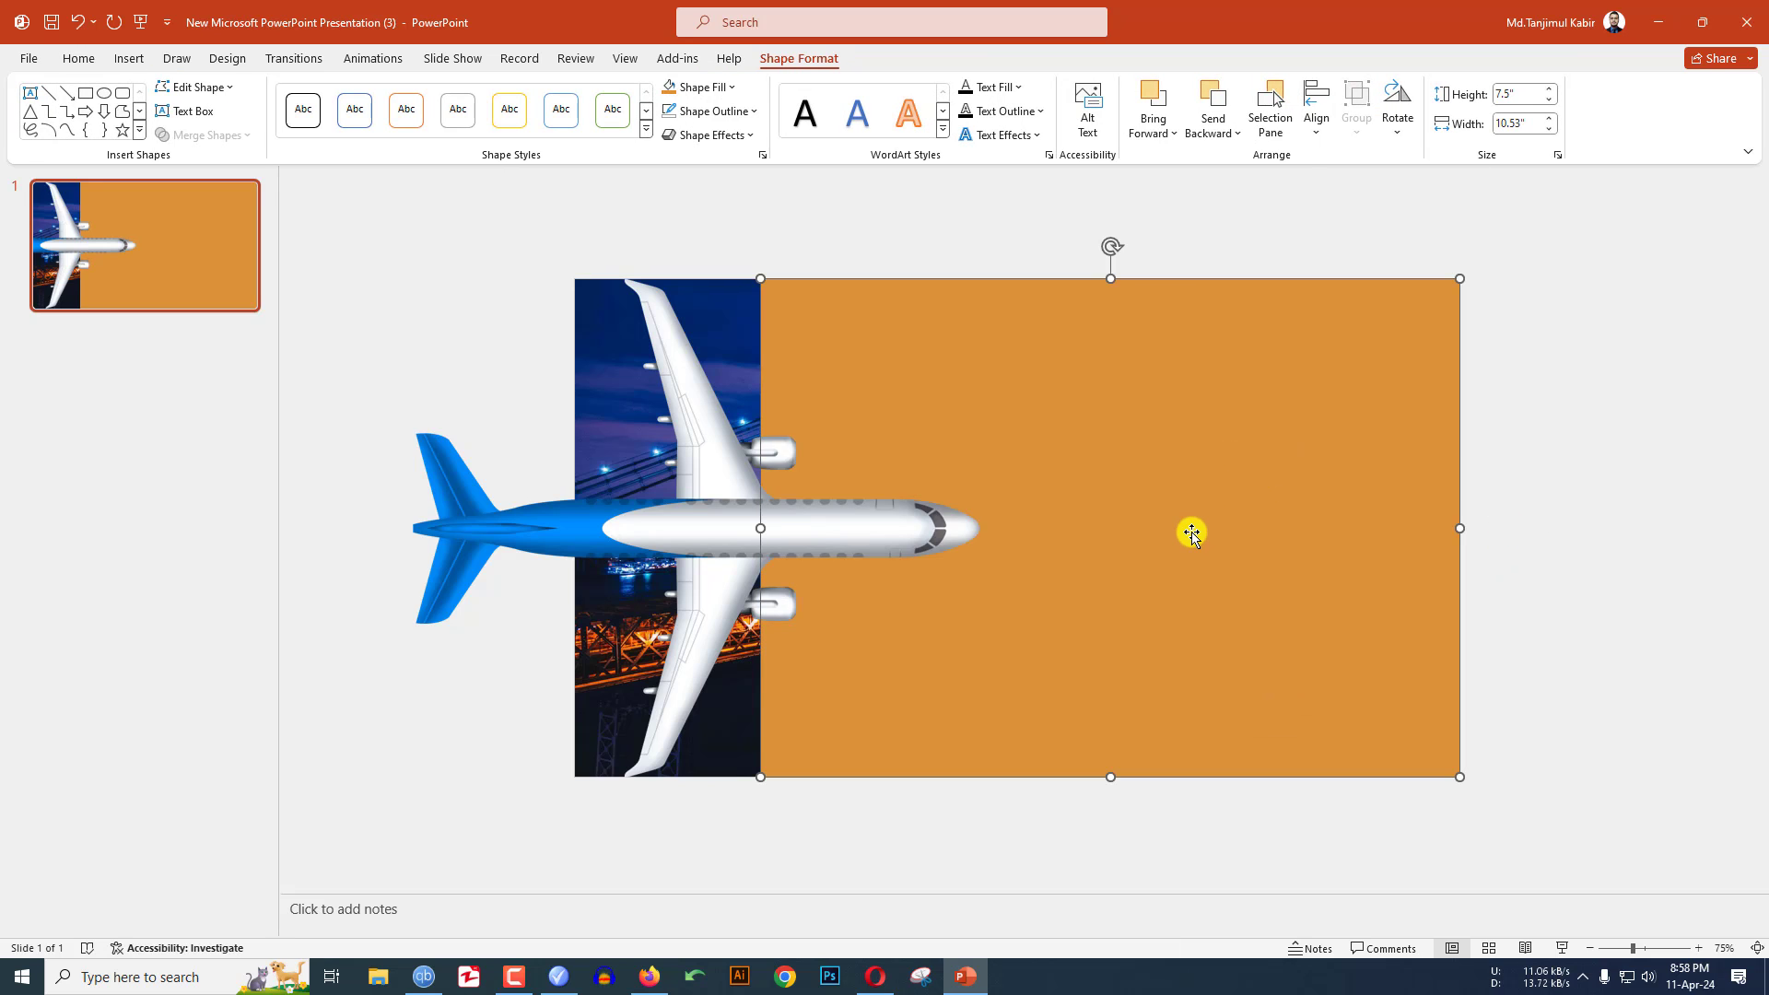
Step: Duplicate the orange rectangle, shrink and tilt it over the upper wing, and send it behind the airplane
key(ctrl+d)
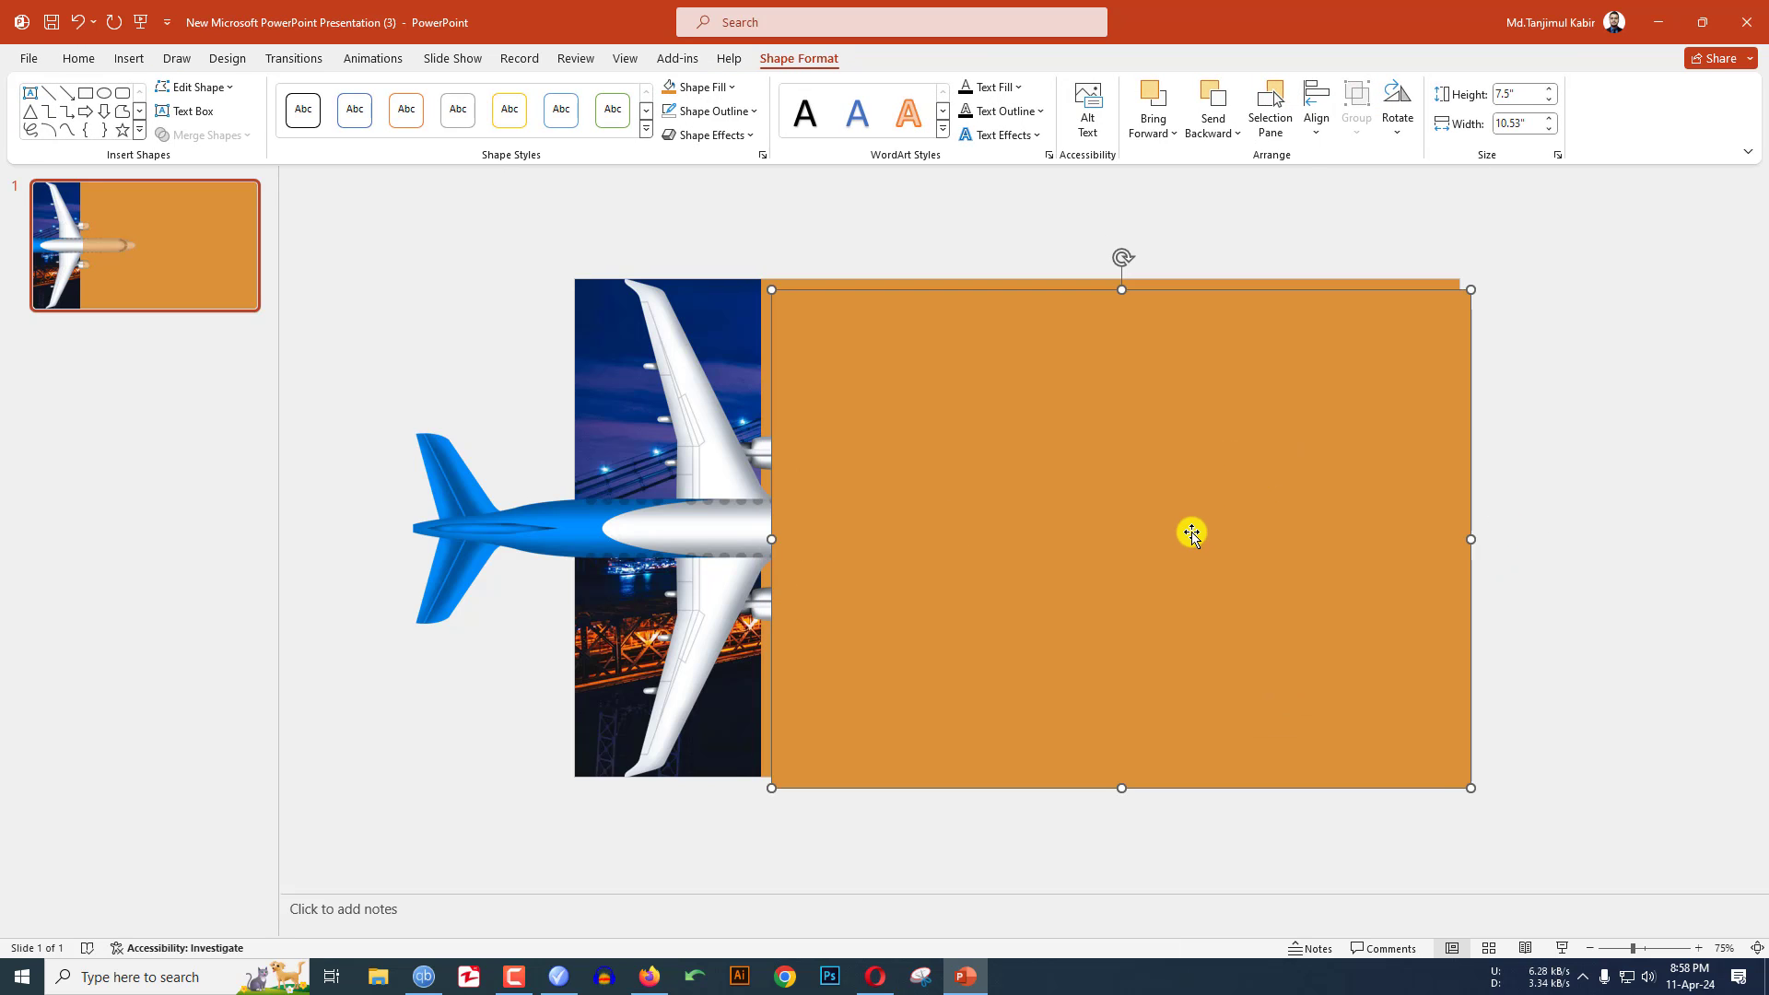
drag(1472, 291, 1031, 565)
drag(949, 607, 861, 292)
drag(816, 227, 749, 210)
drag(762, 316, 750, 292)
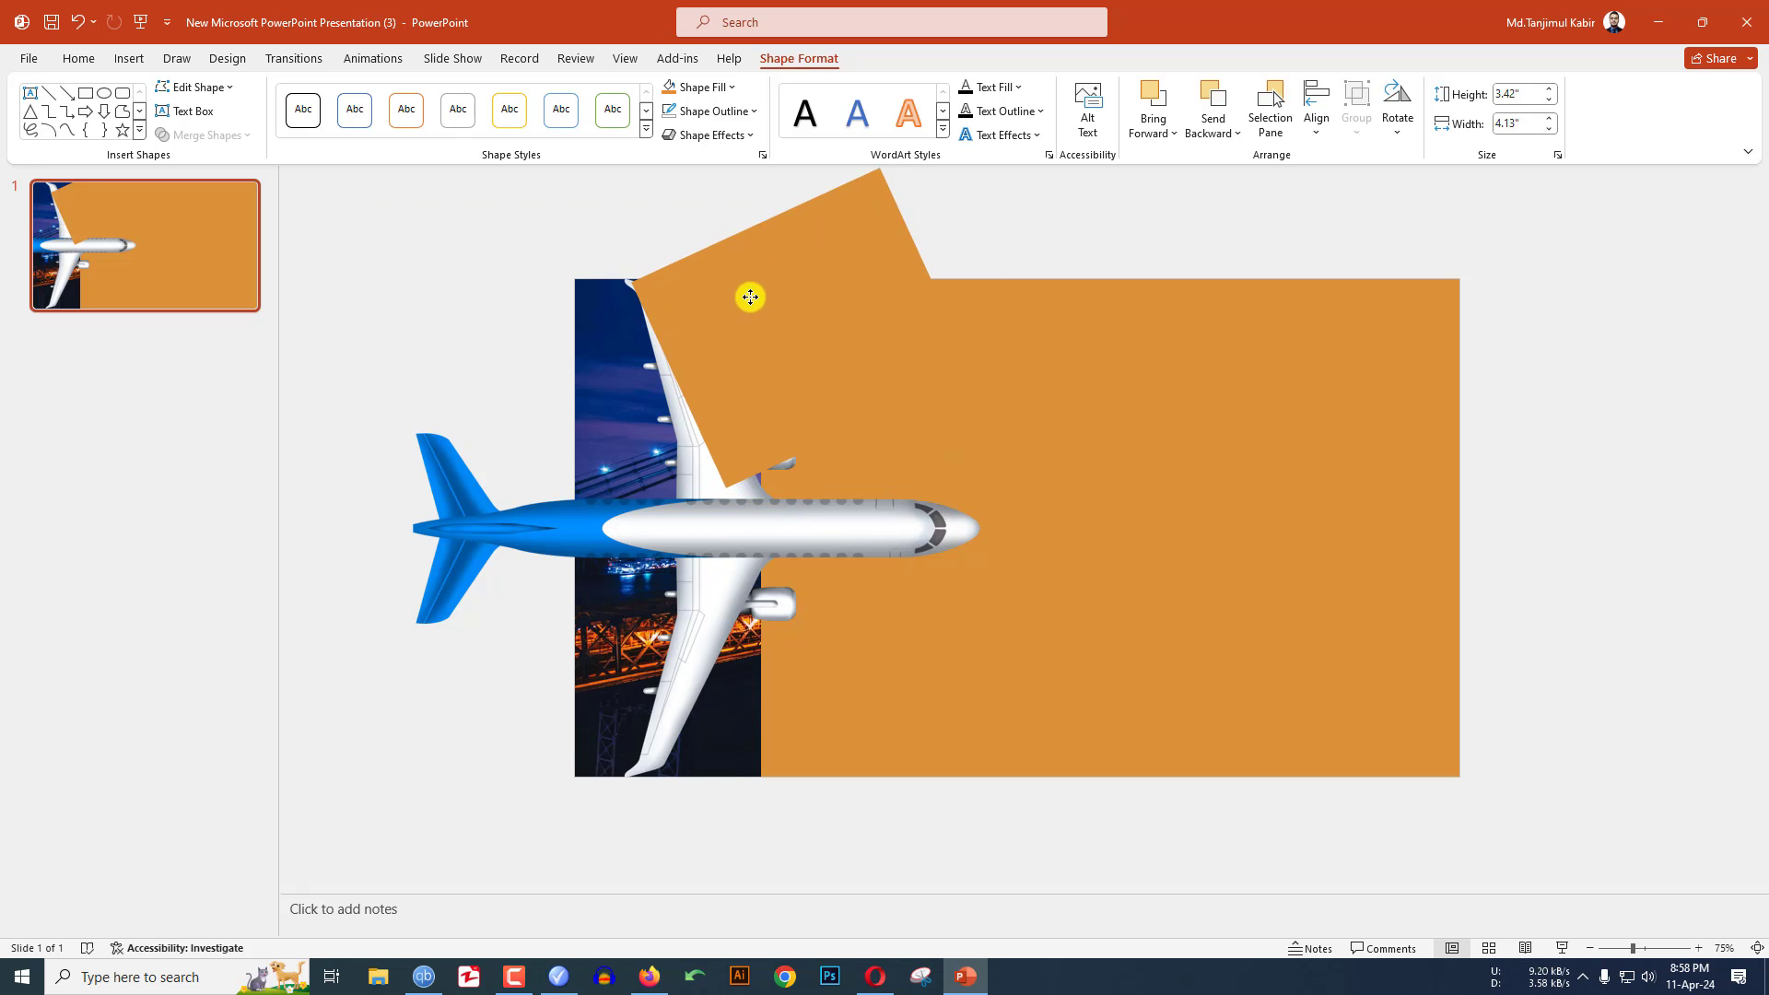
drag(857, 448, 881, 486)
drag(857, 426, 873, 417)
right_click(873, 417)
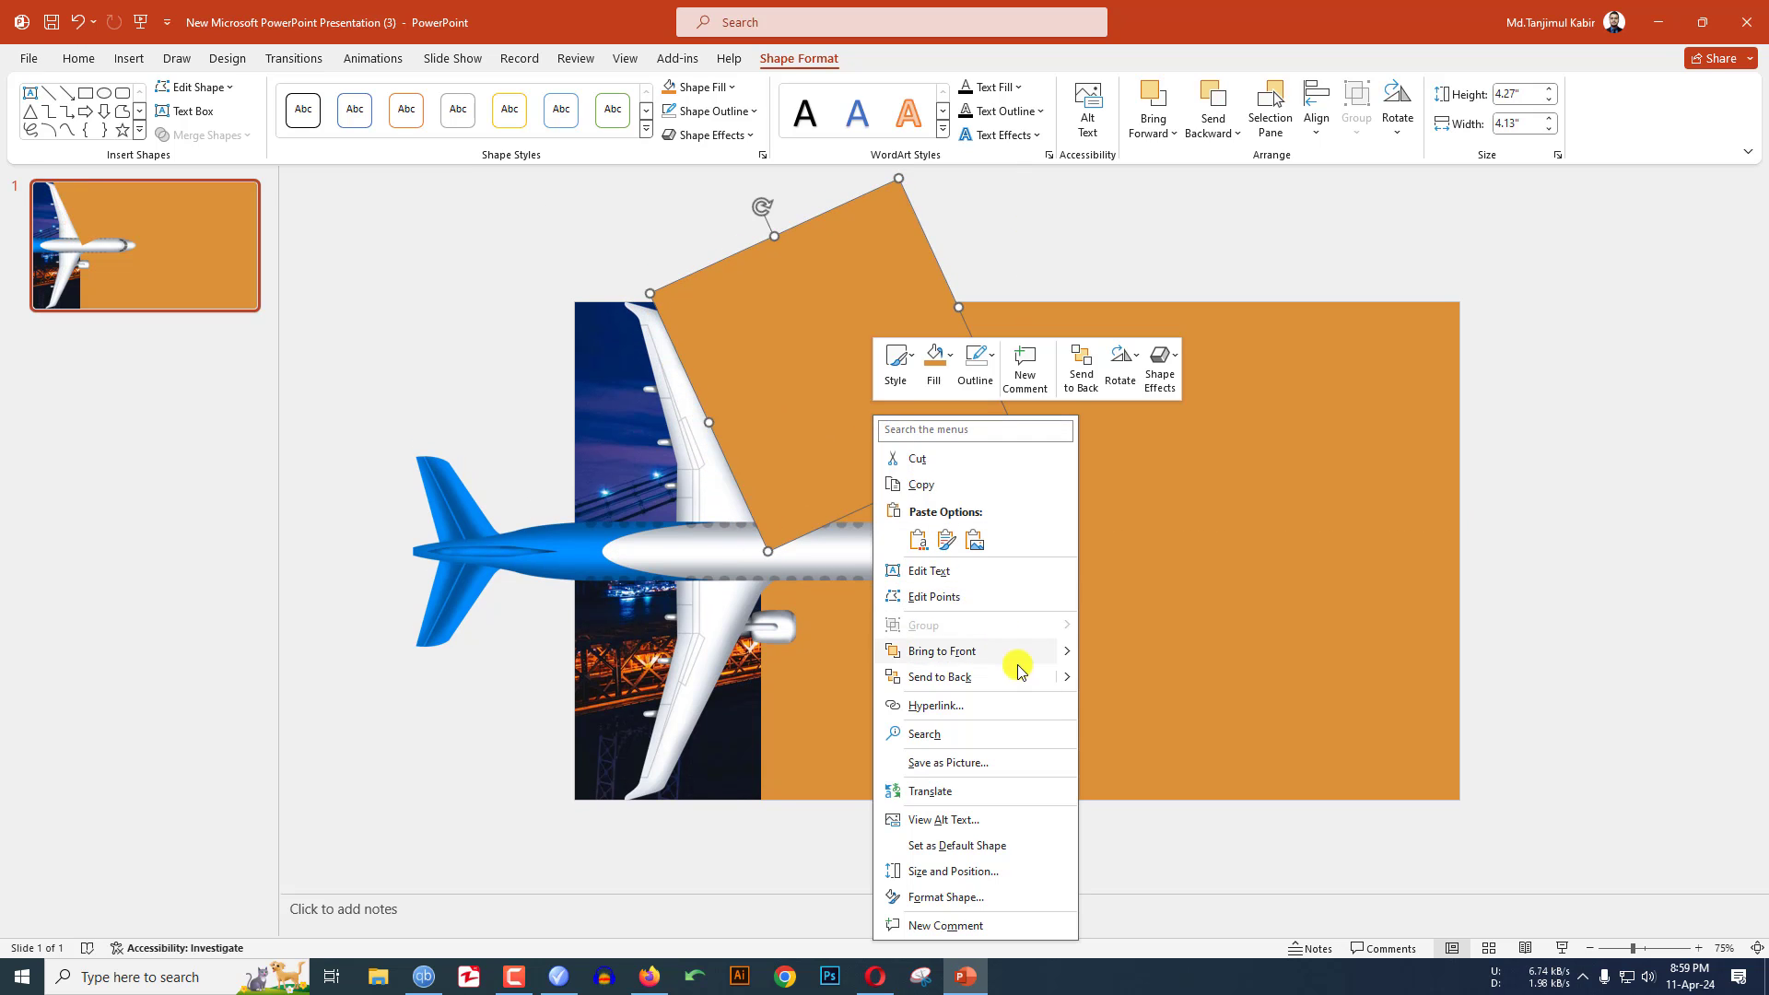
mouse_move(1060, 678)
click(1125, 704)
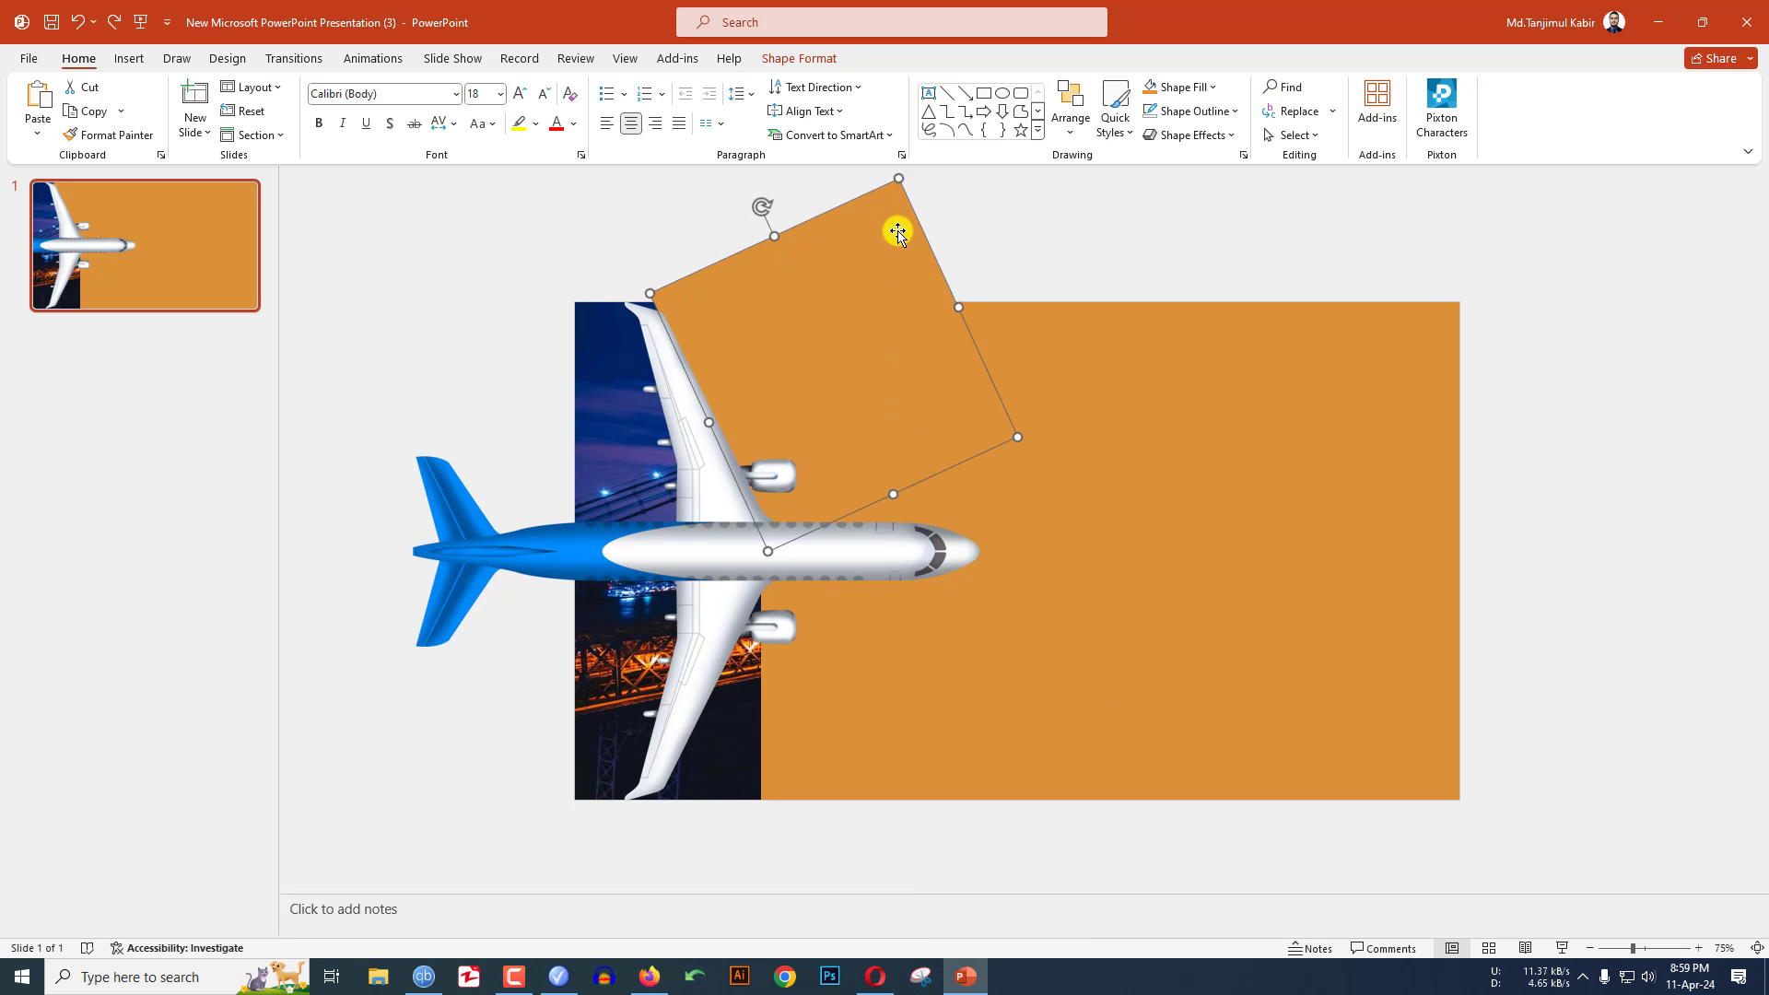
Step: Slant another orange square over the lower wing and send it behind the plane
drag(765, 204, 888, 288)
drag(848, 356, 840, 660)
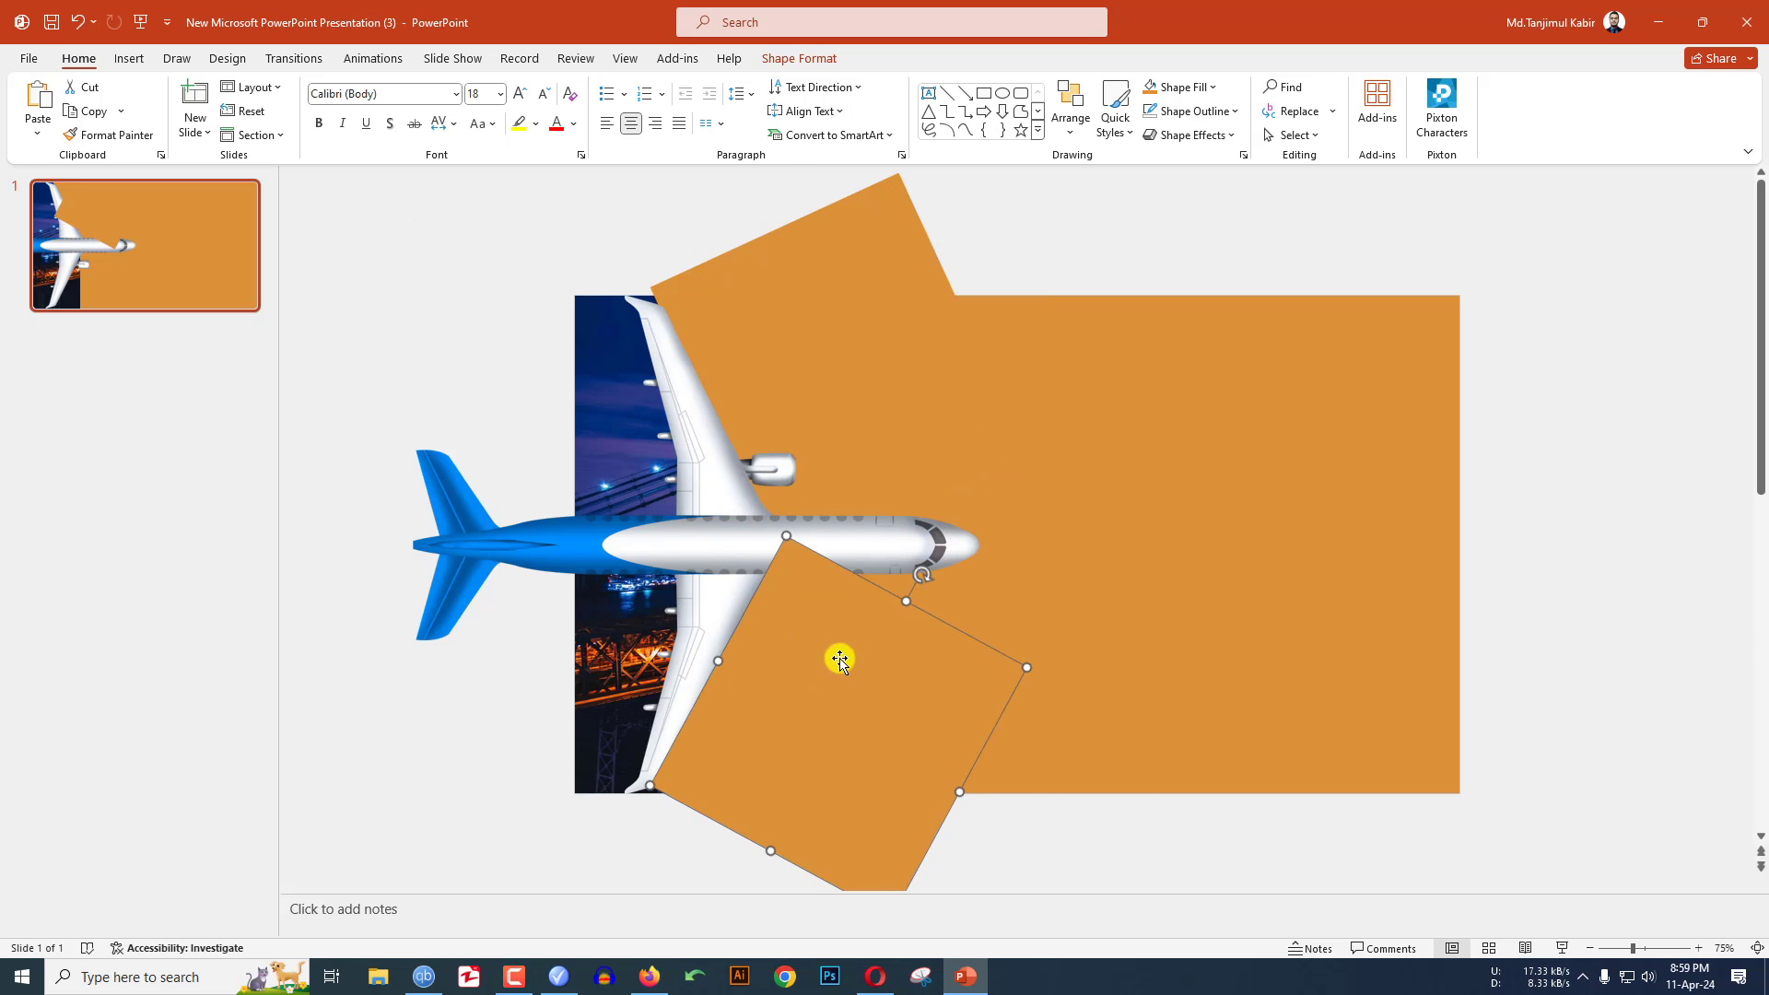
drag(928, 573, 918, 566)
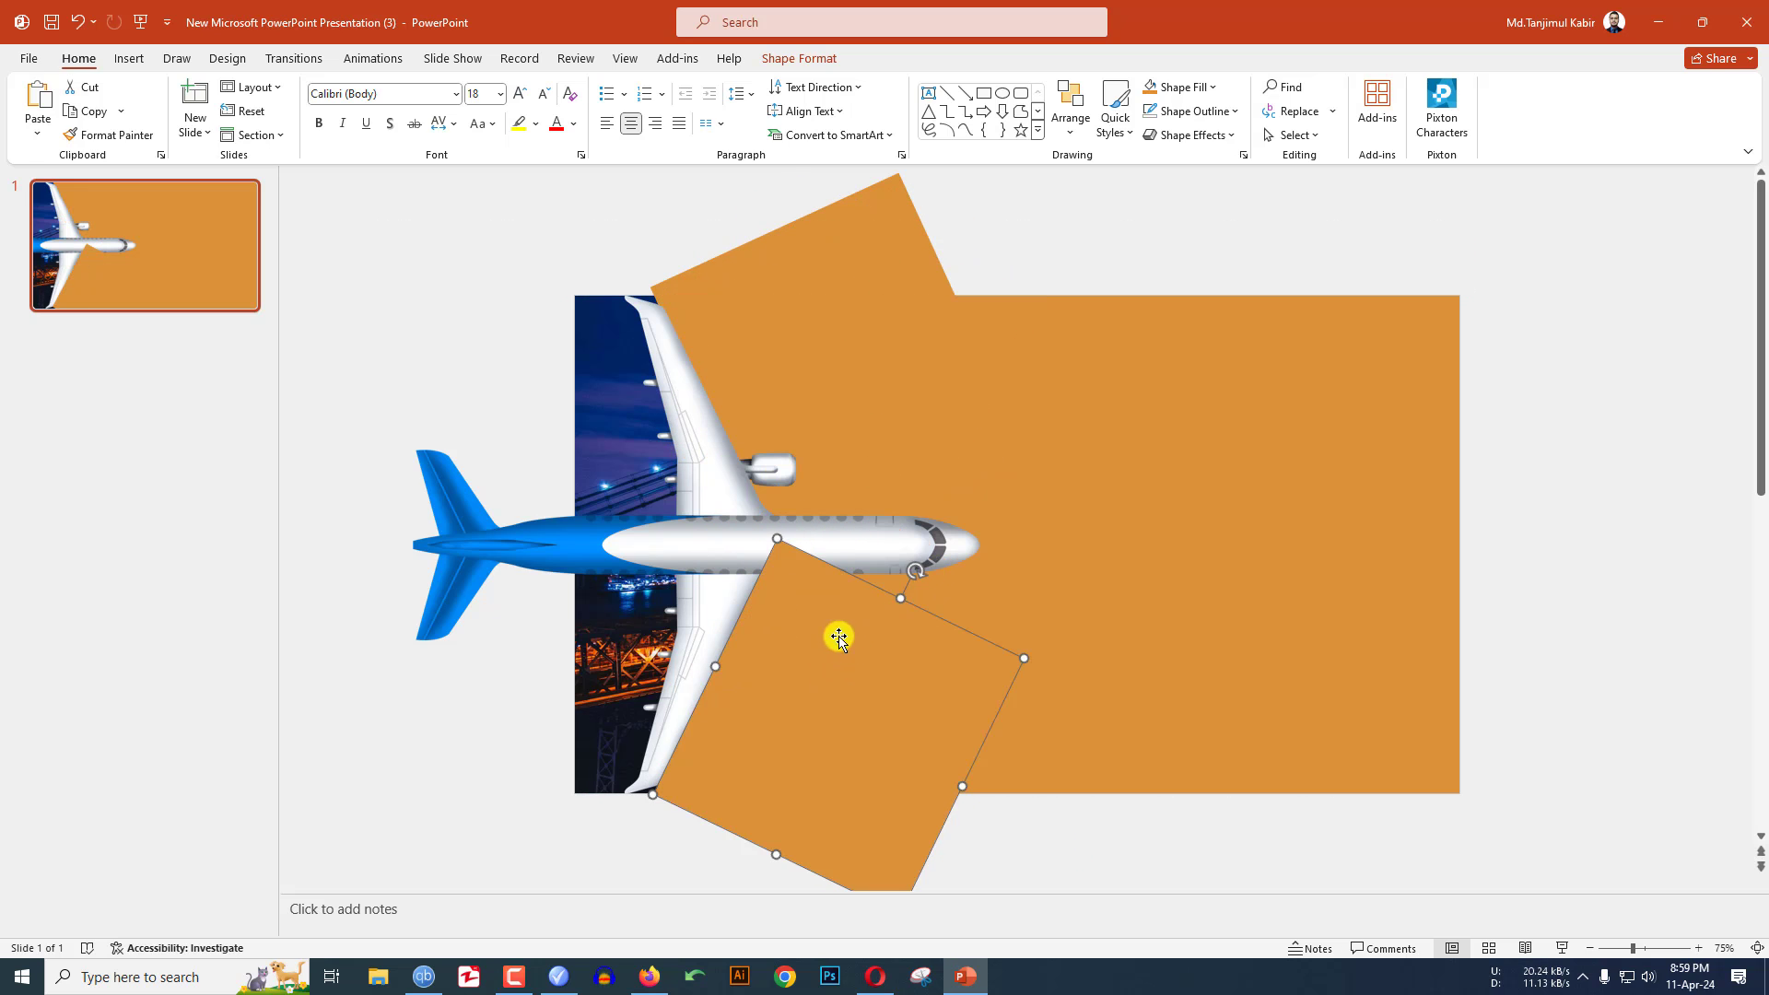
right_click(802, 705)
mouse_move(991, 442)
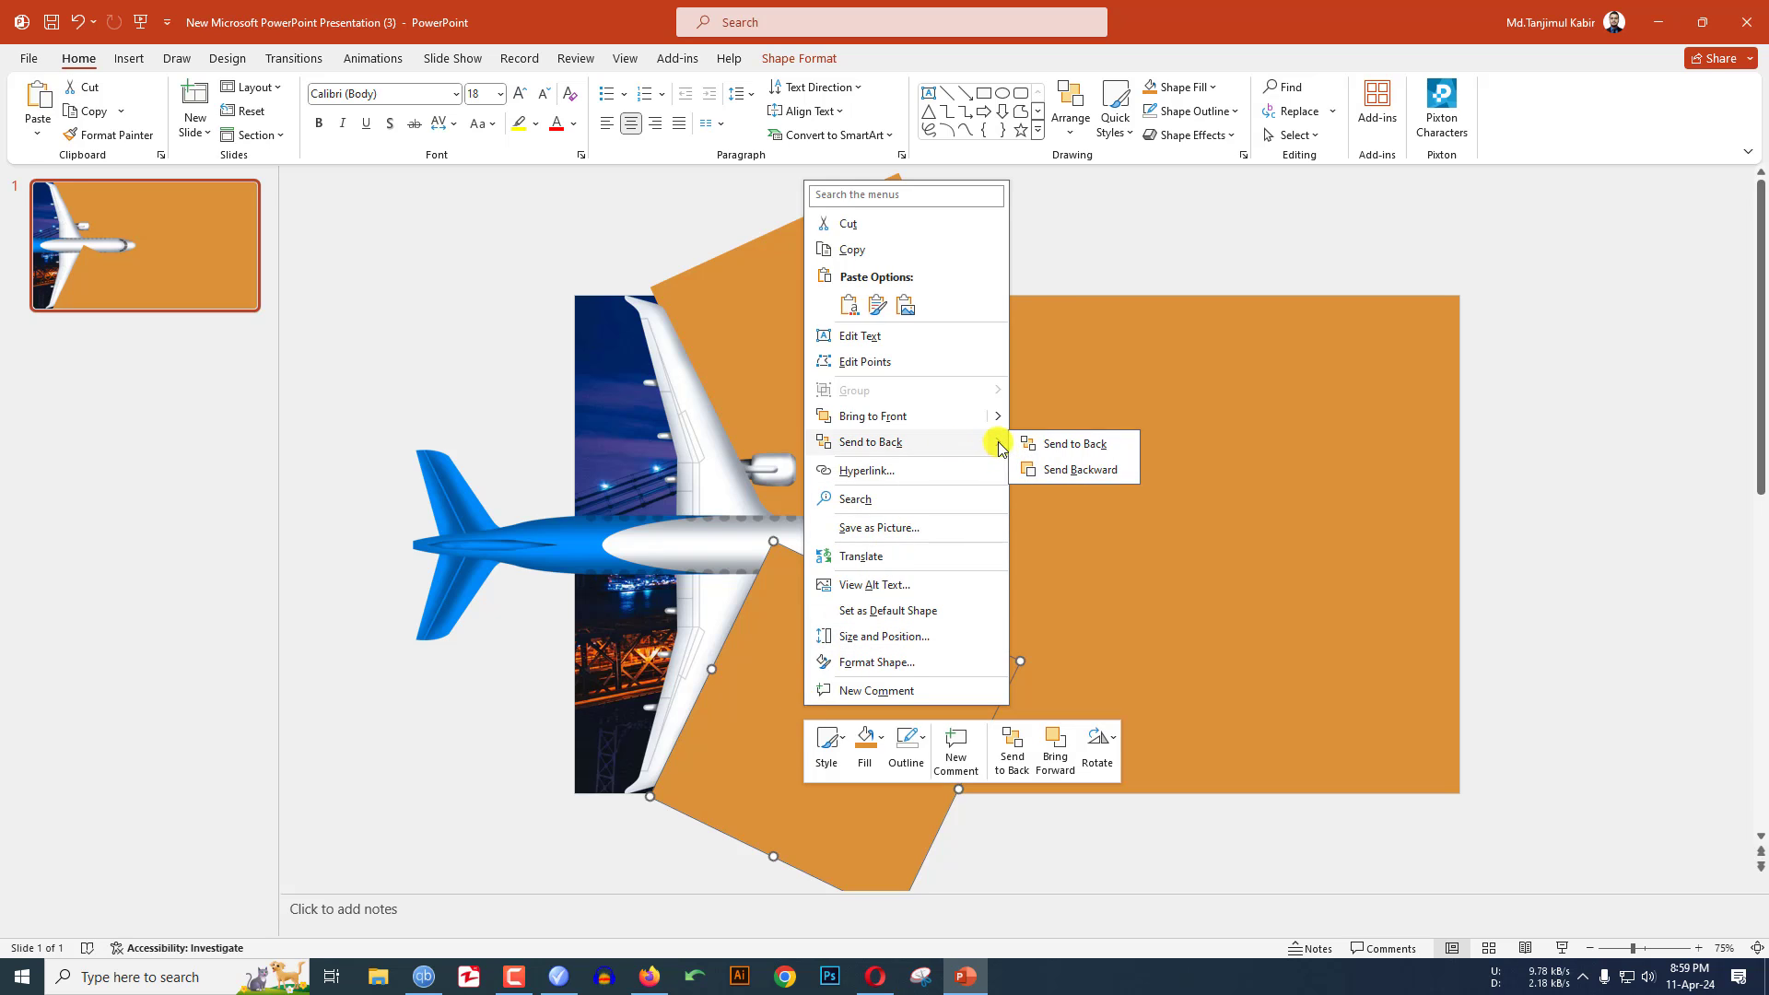
click(1021, 470)
click(1053, 264)
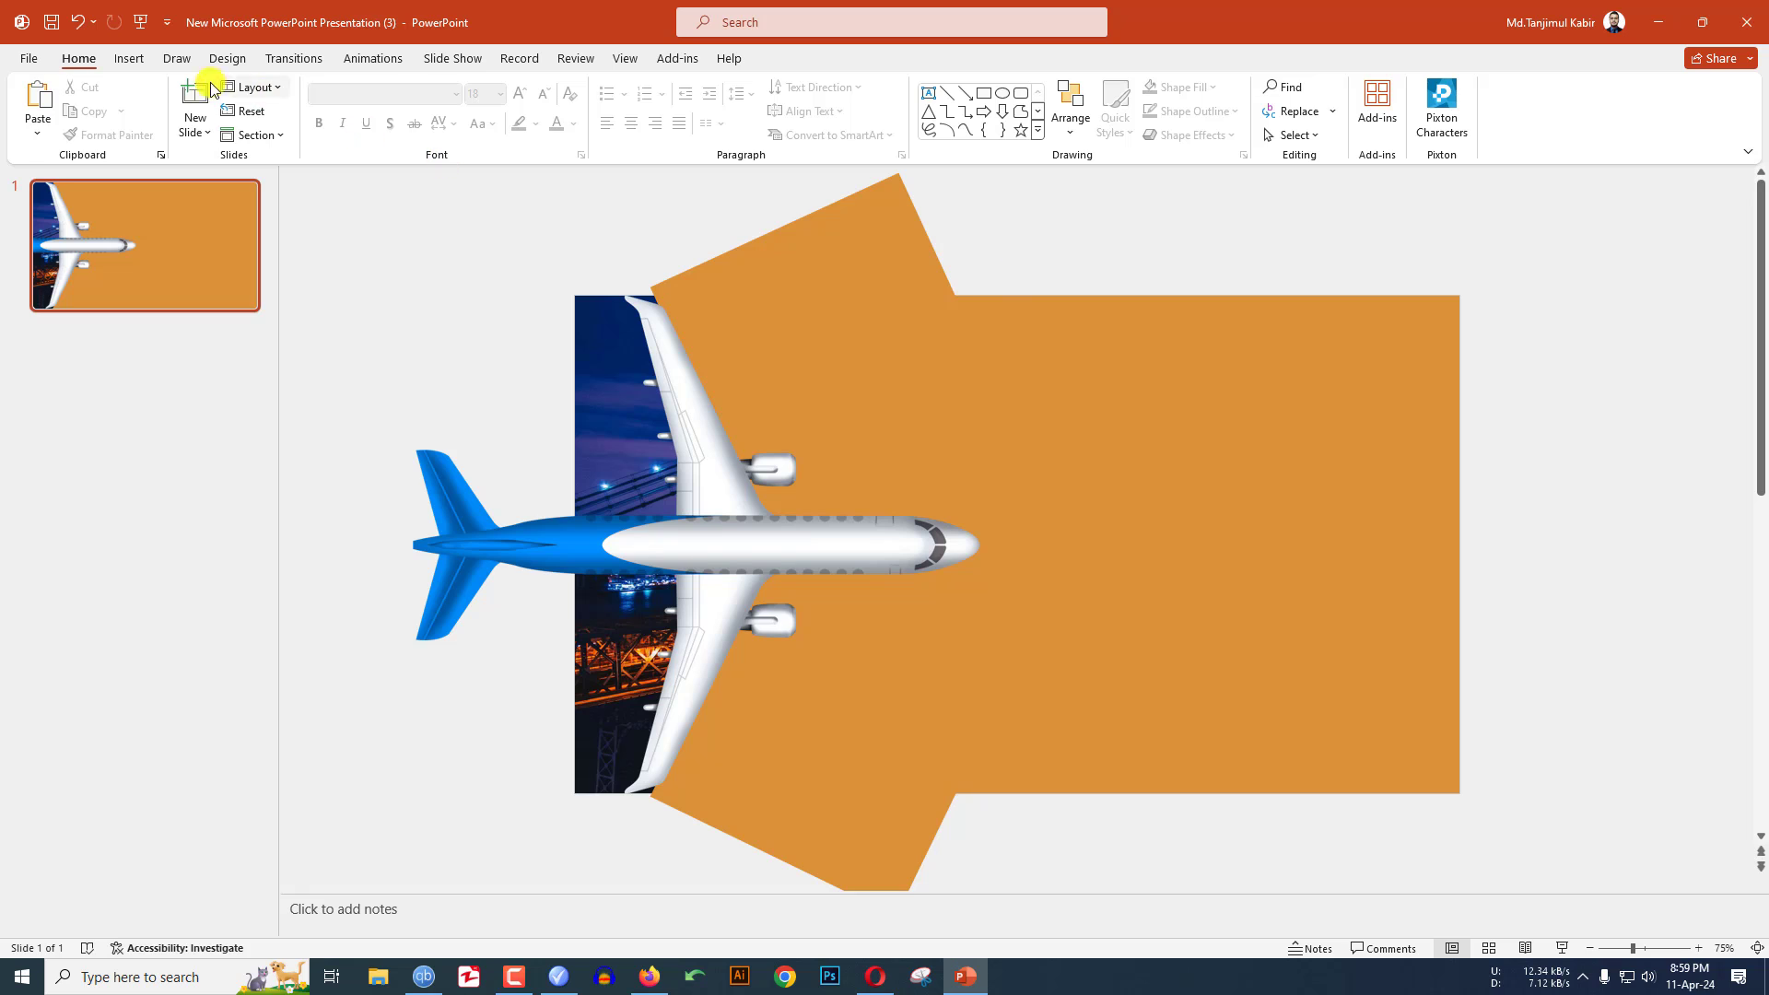
click(129, 58)
click(312, 110)
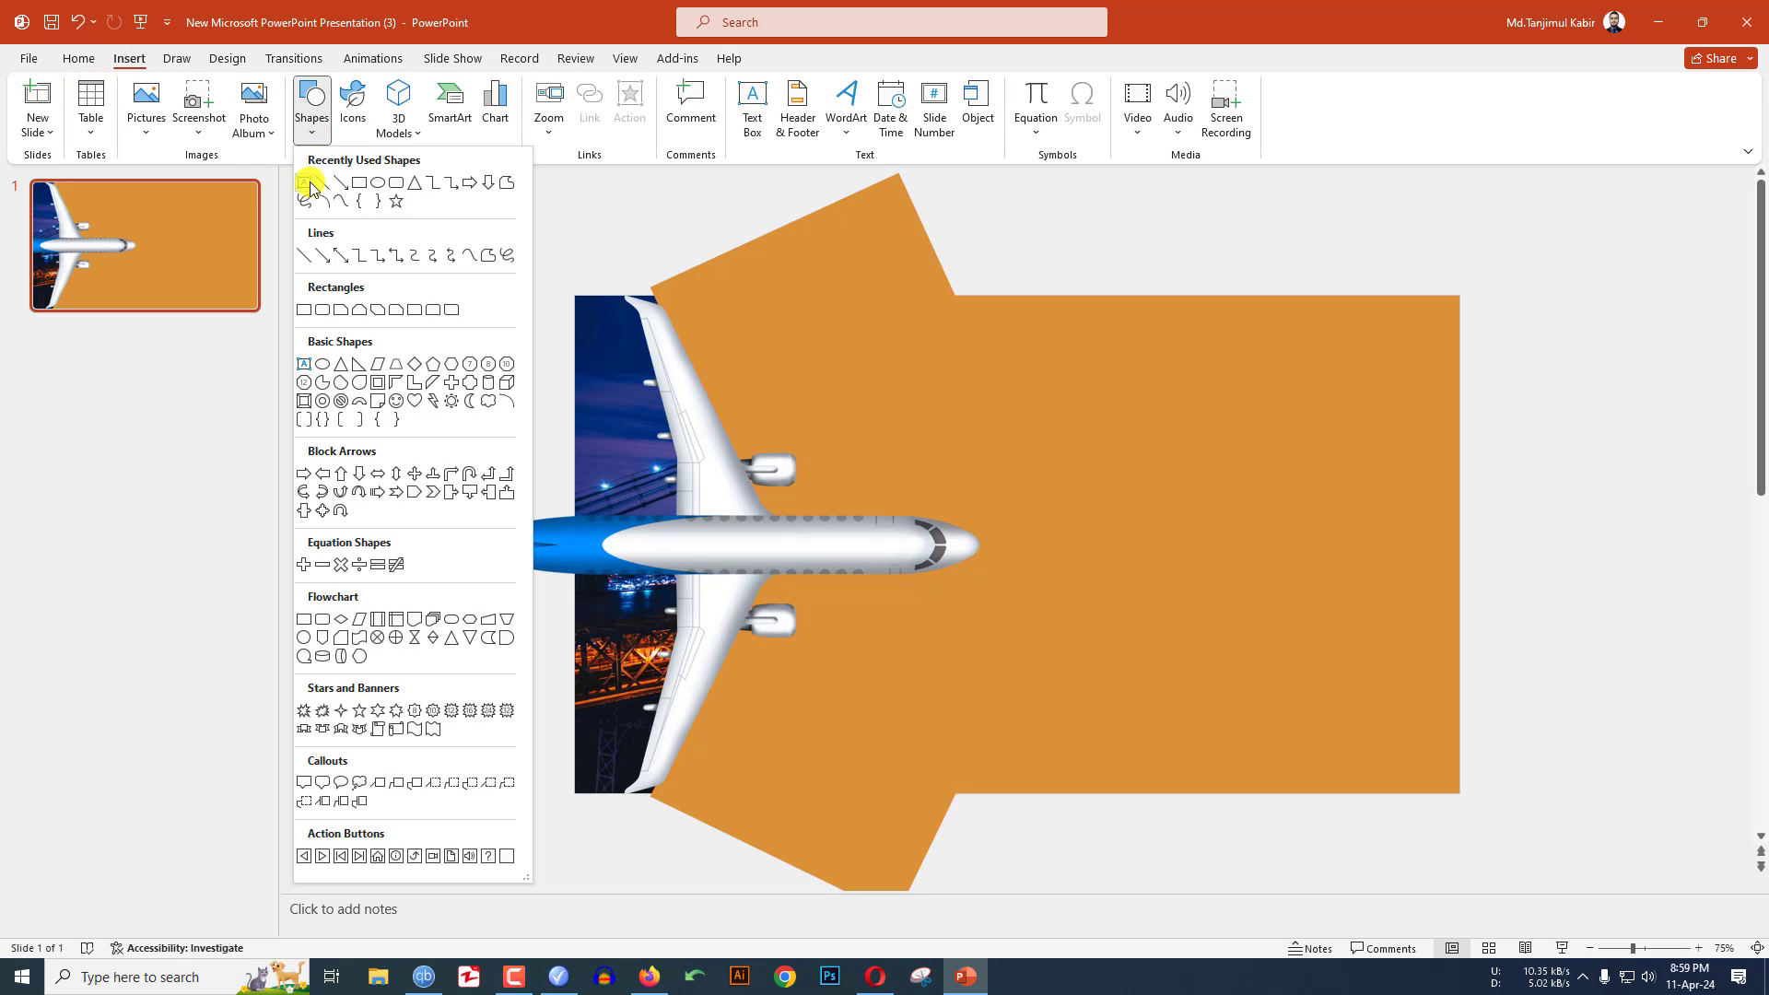
Step: Add a text box reading FLY on the arrow's right side in the Anton font
click(309, 187)
drag(1043, 461, 1290, 617)
text(F)
key(ctrl+a)
click(411, 98)
text(Anth)
key(BackSpace)
text(on)
key(Return)
Step: Enlarge FLY beyond size 96, set Loose character spacing, and make it white
click(501, 93)
click(486, 600)
click(520, 93)
click(520, 94)
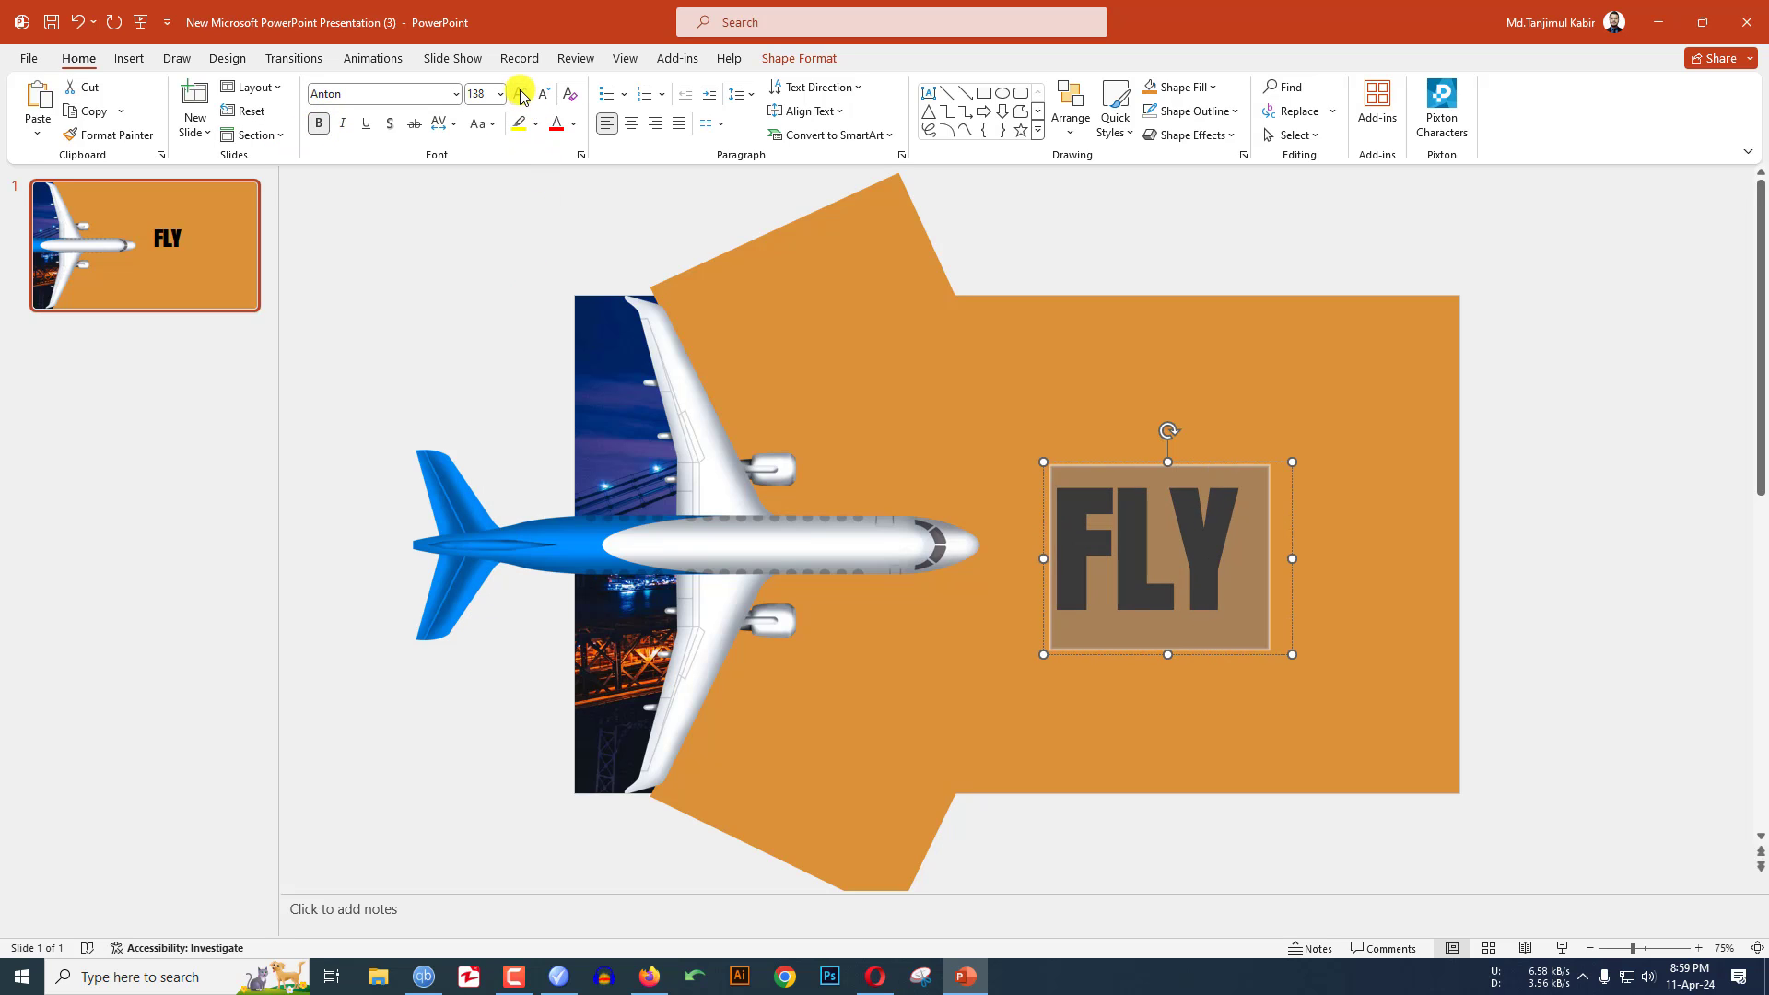
click(520, 93)
click(460, 127)
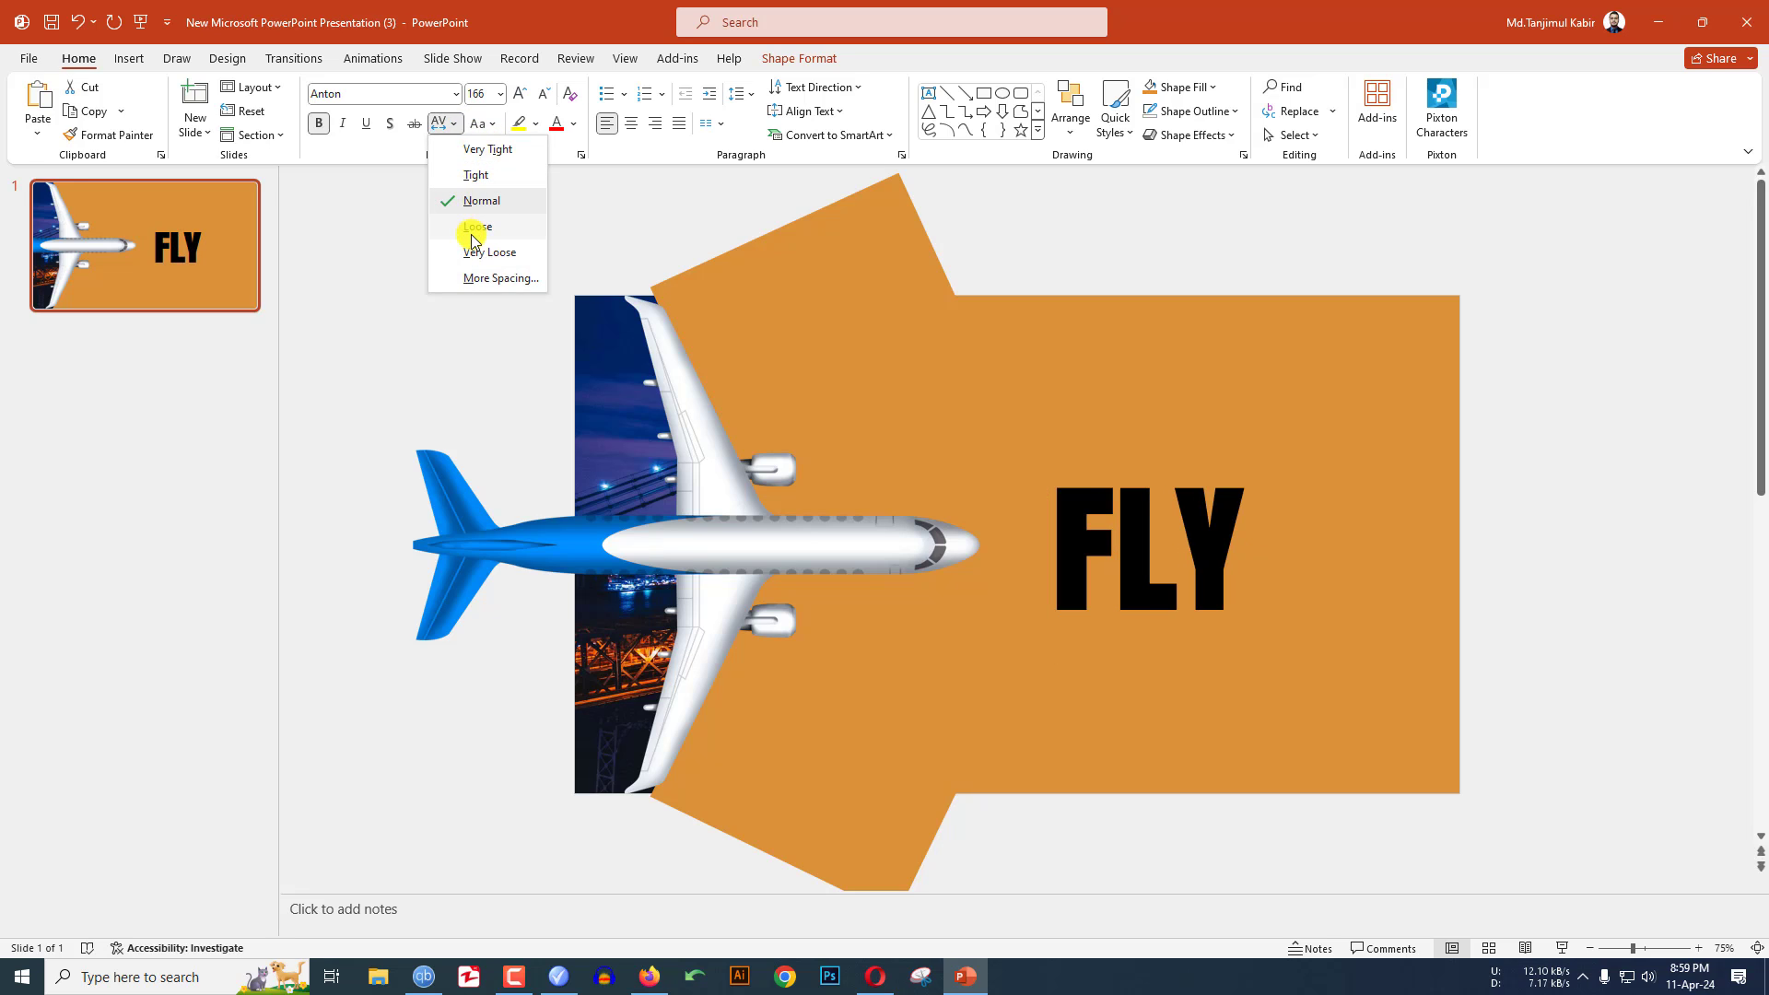
click(476, 238)
click(575, 125)
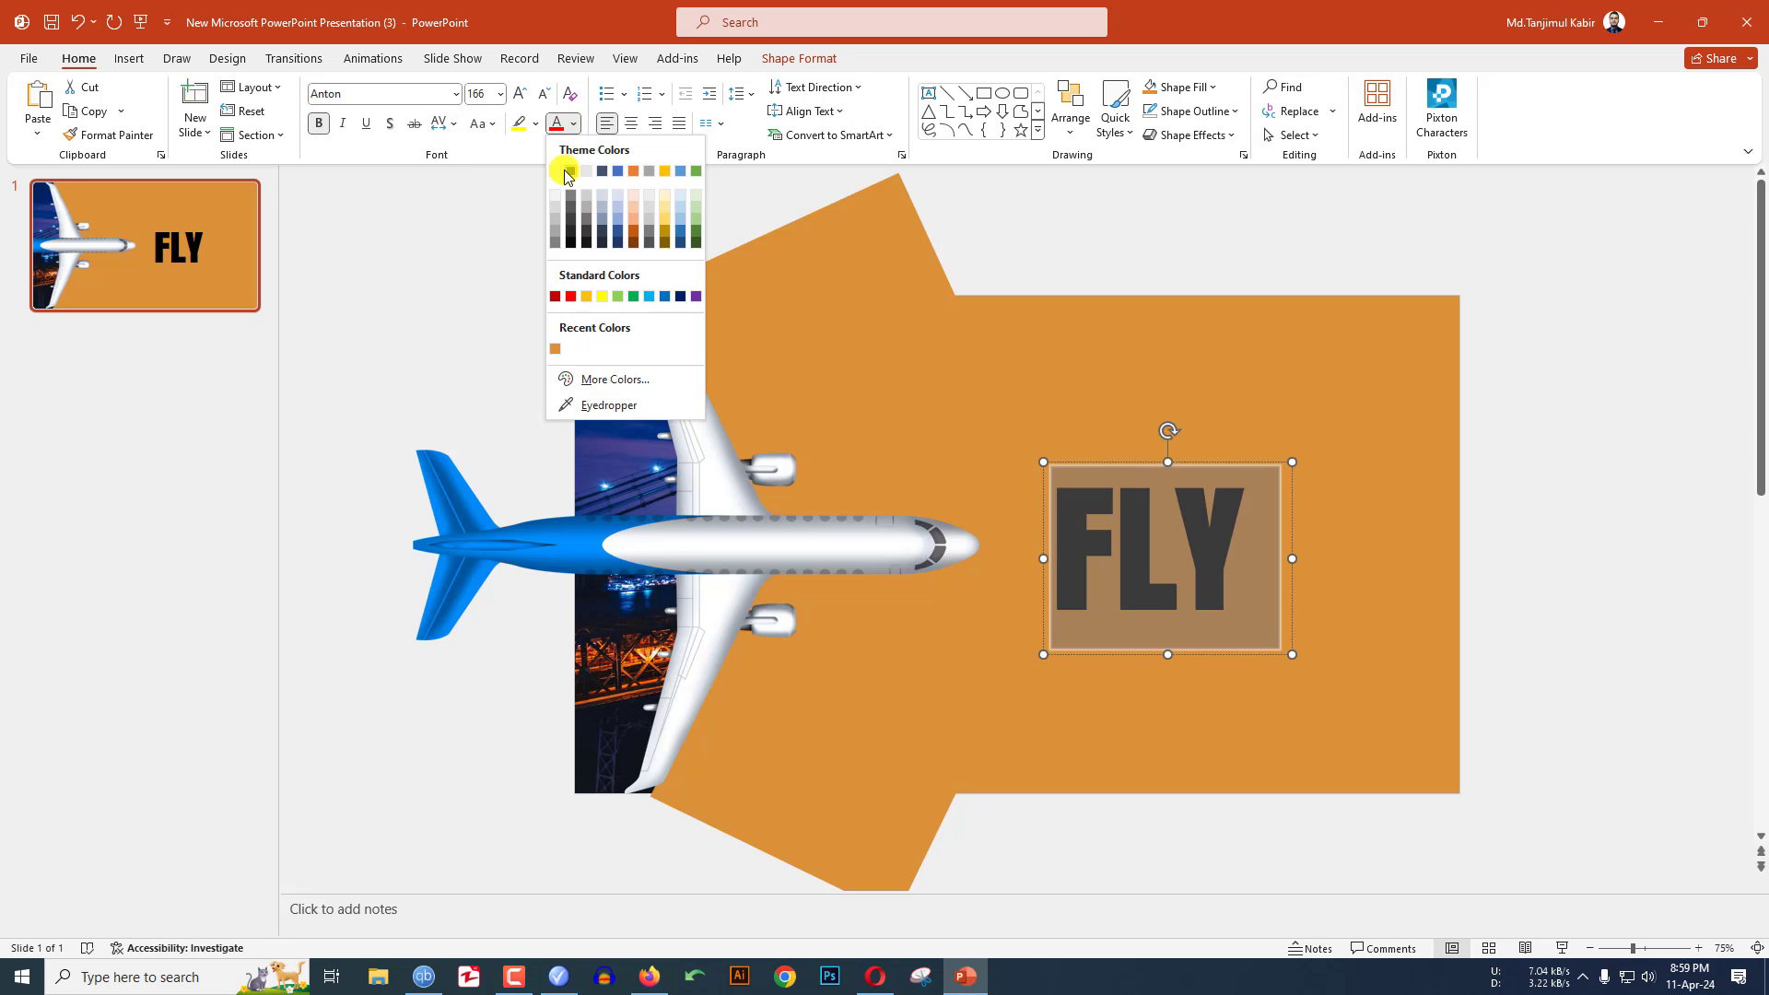
click(556, 165)
Step: Give FLY a centred offset shadow text effect
click(790, 61)
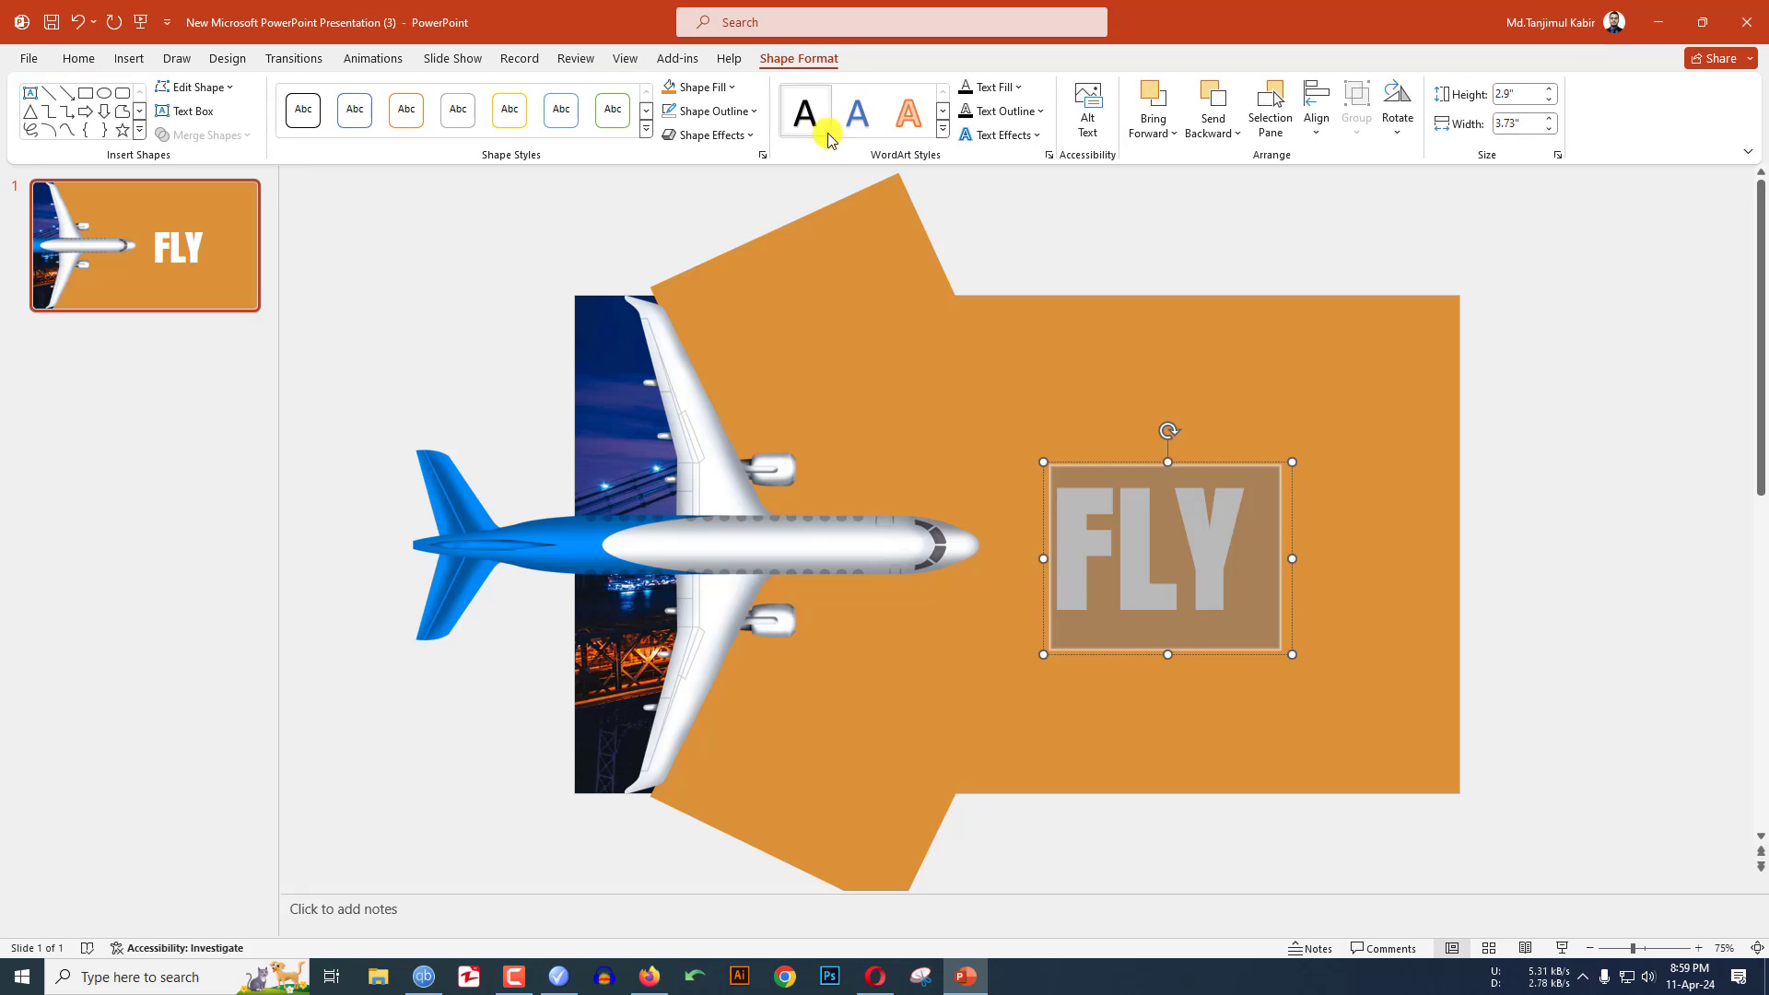
click(1004, 135)
mouse_move(1011, 168)
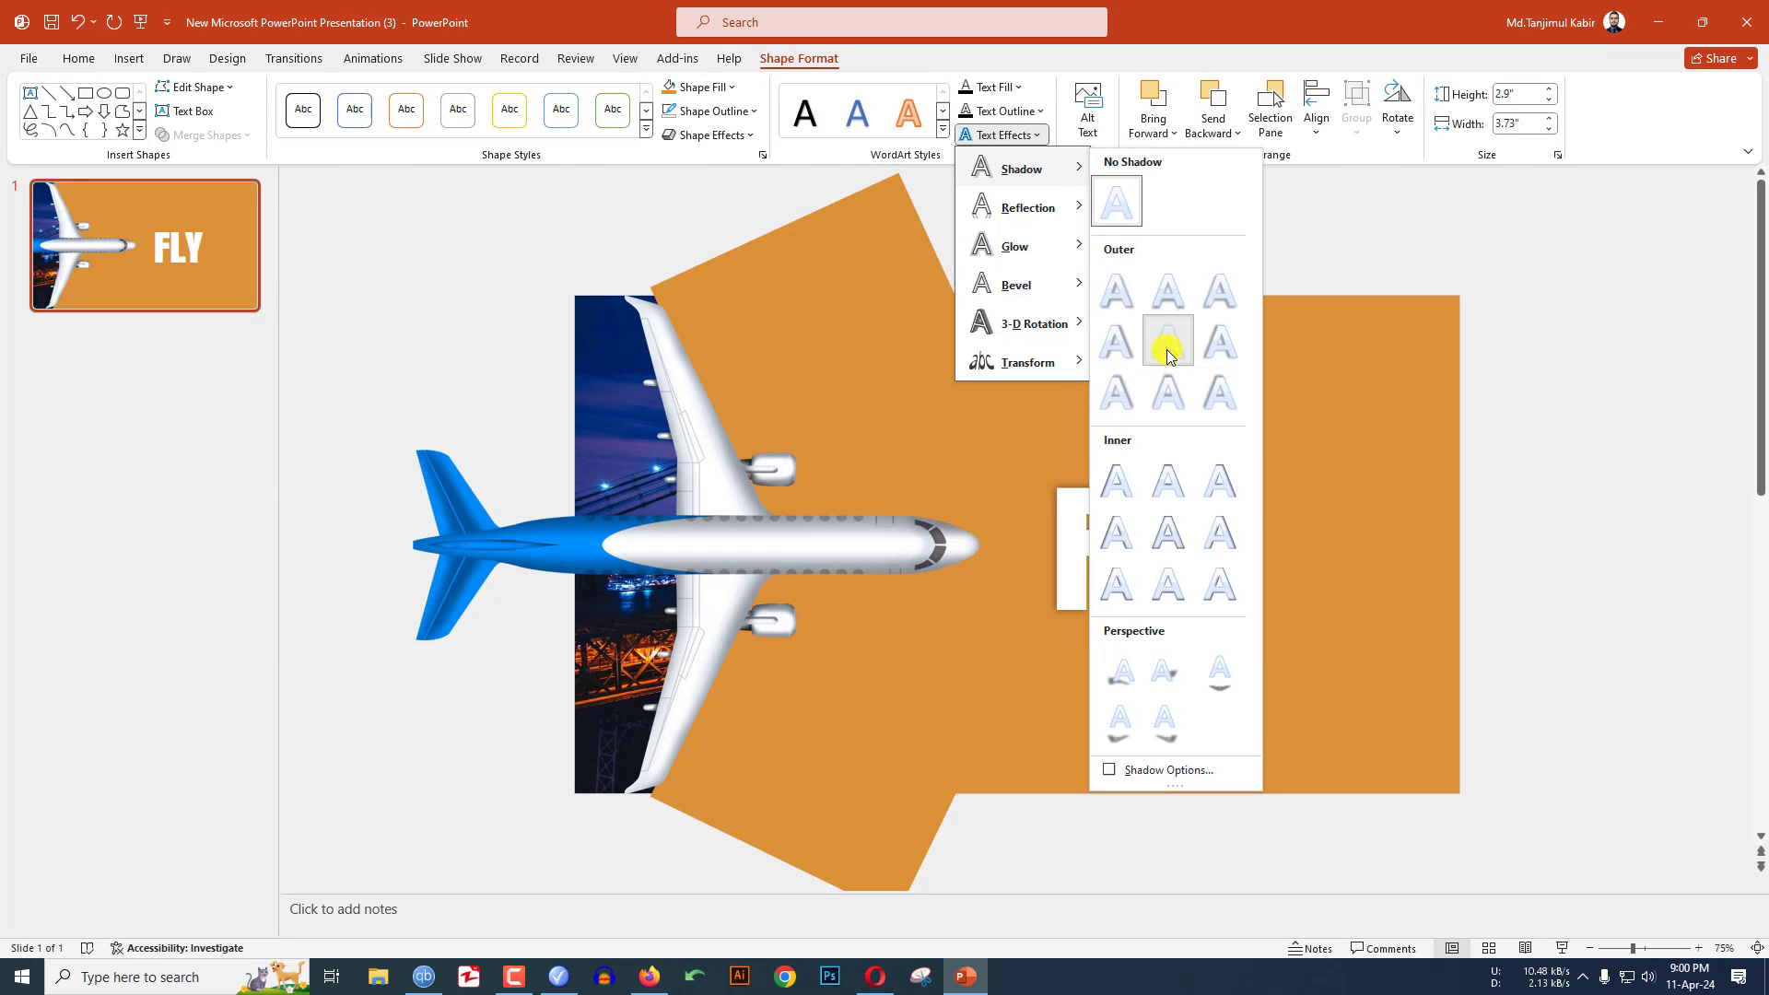
click(1168, 356)
drag(1213, 467, 1225, 620)
key(ctrl+z)
Step: Copy FLY below as TO, then duplicate that box and retype it as NEWYORK
click(1139, 708)
double_click(1139, 708)
text(TO)
click(1227, 632)
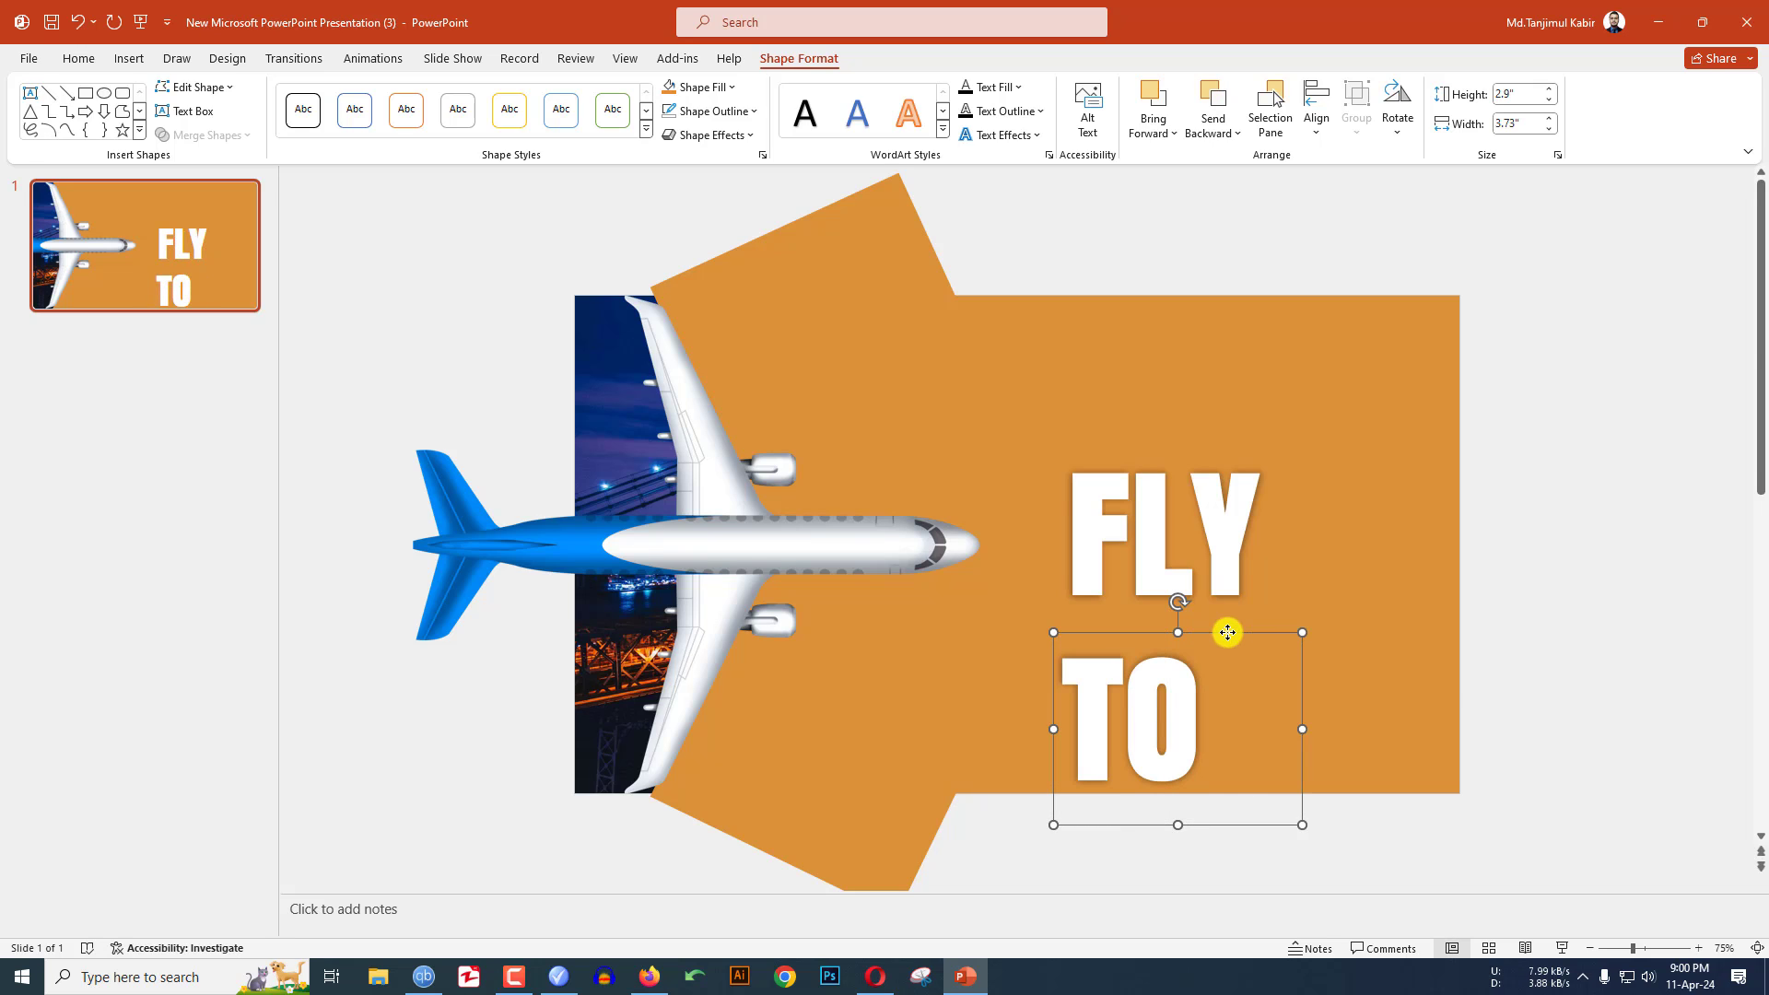
key(ctrl+d)
double_click(1153, 654)
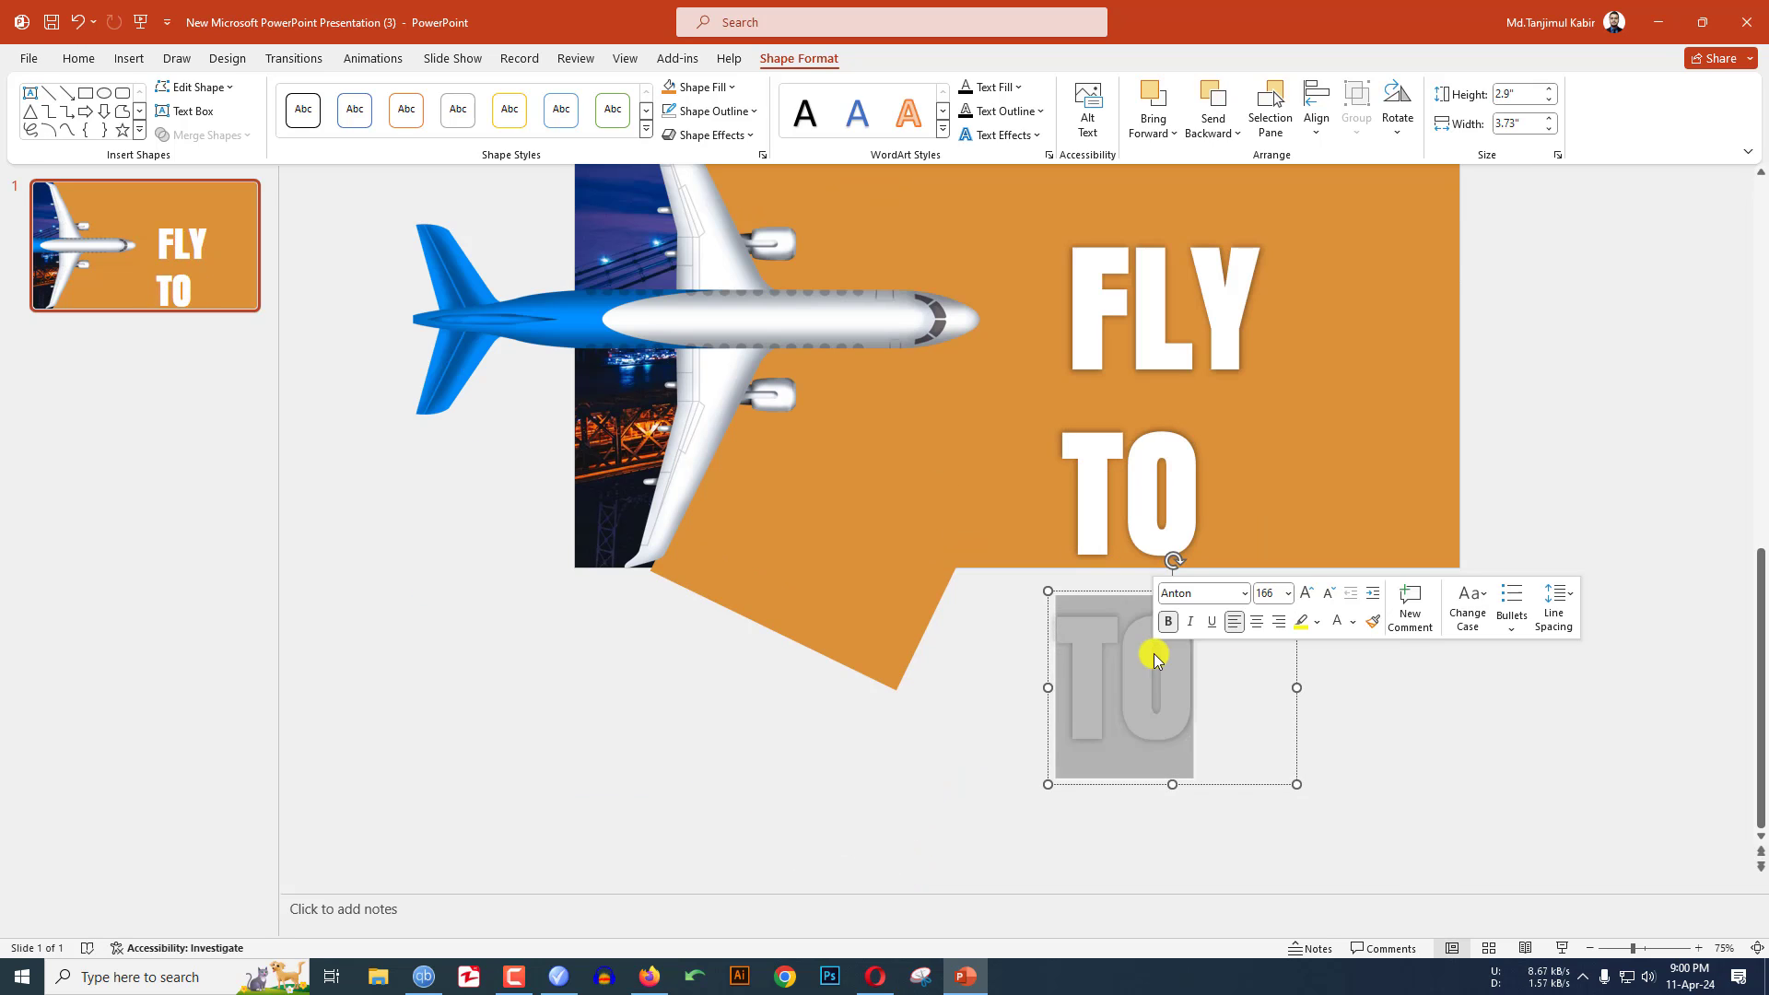
text(NEW)
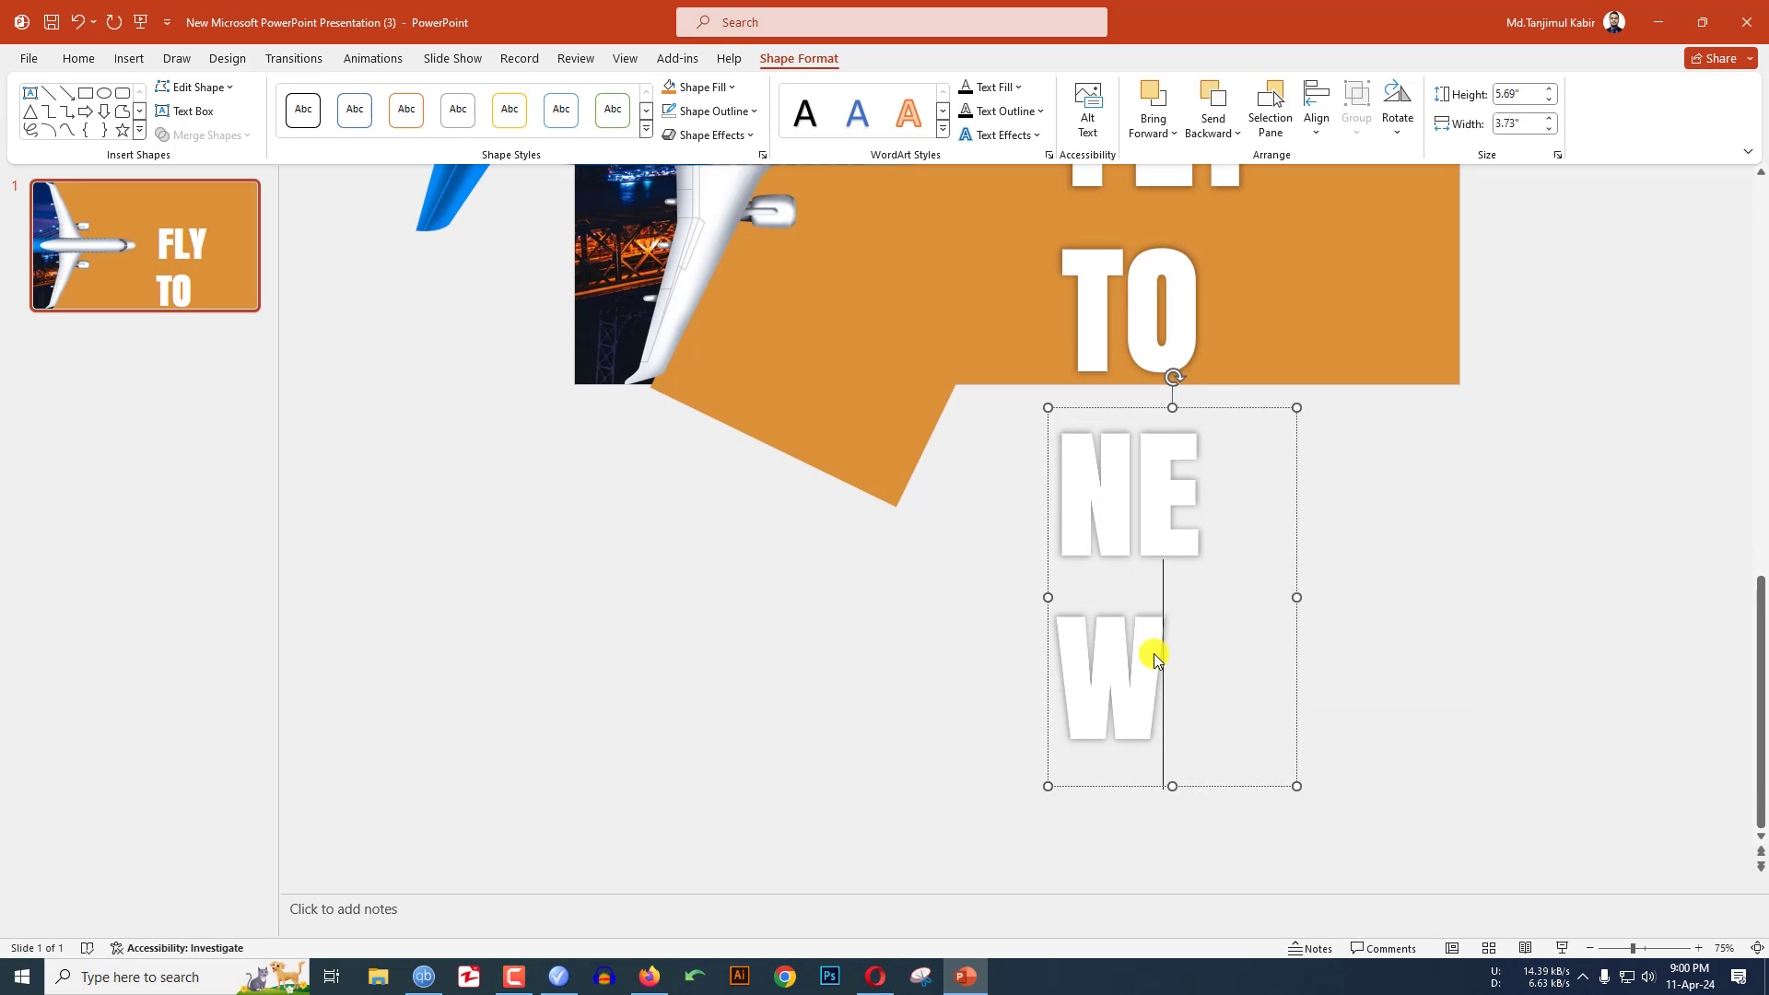
text(YORK)
Step: Widen the third box so NEWYORK fits one line and shrink it to size 115
drag(1293, 509, 1745, 443)
double_click(1225, 683)
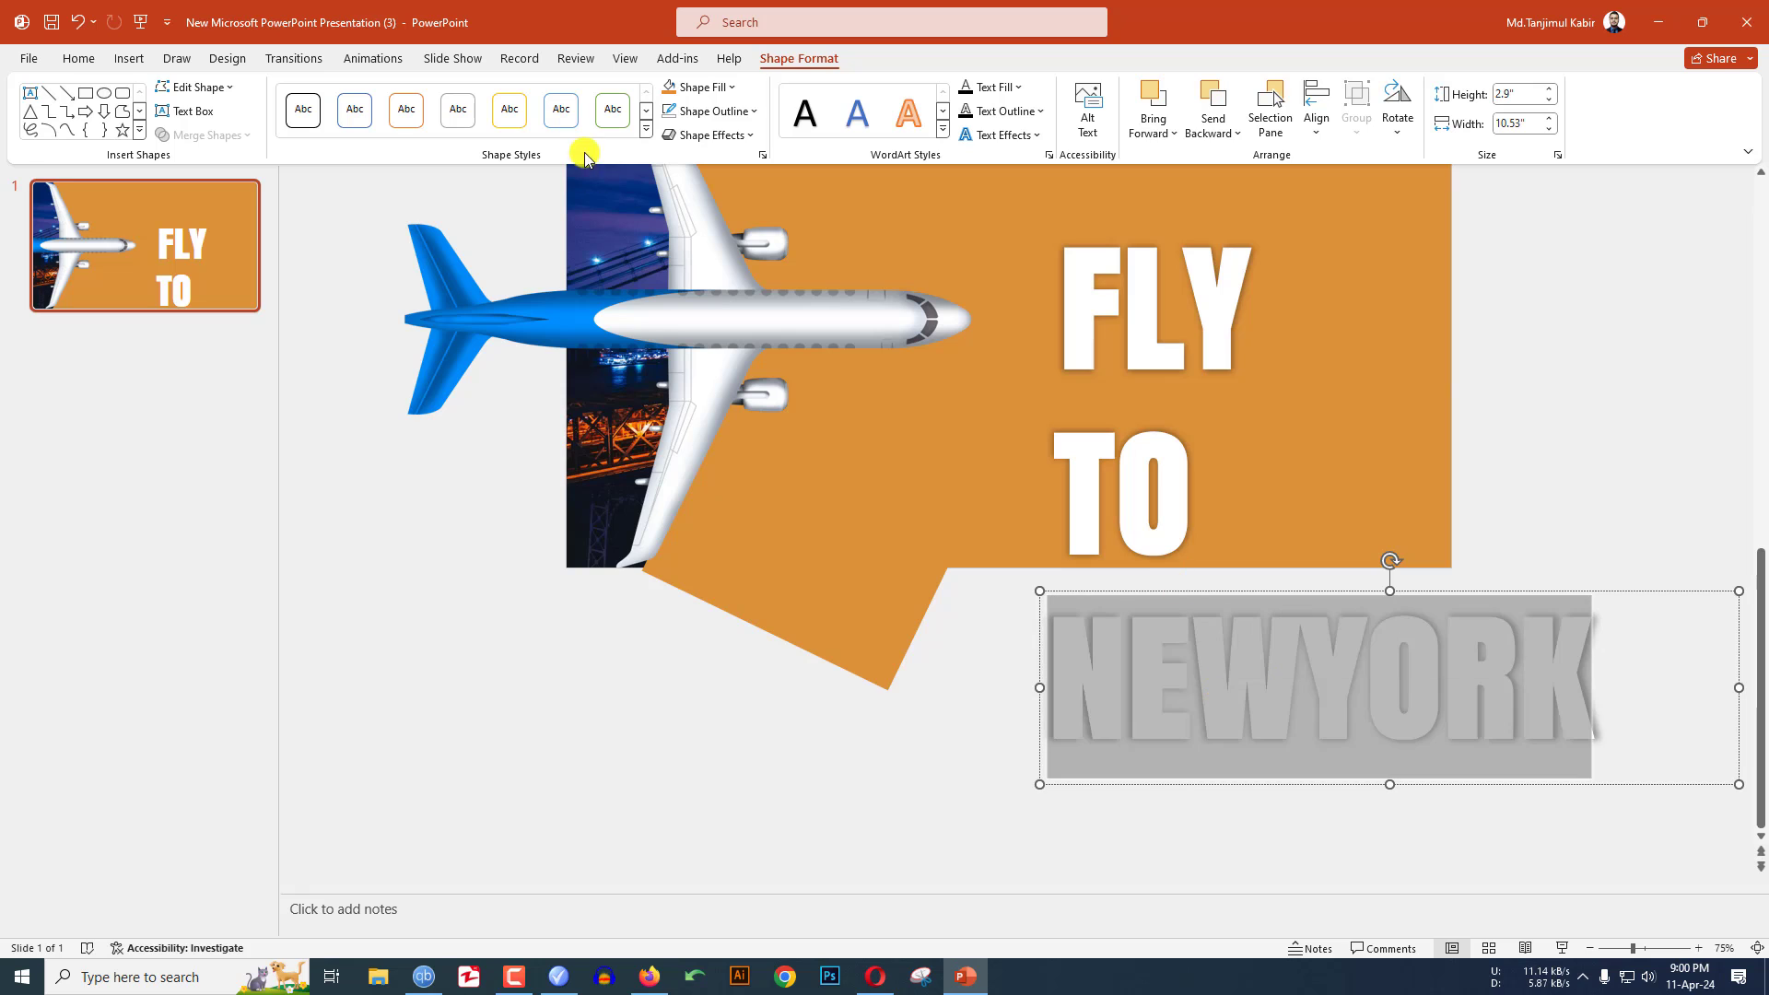
click(90, 63)
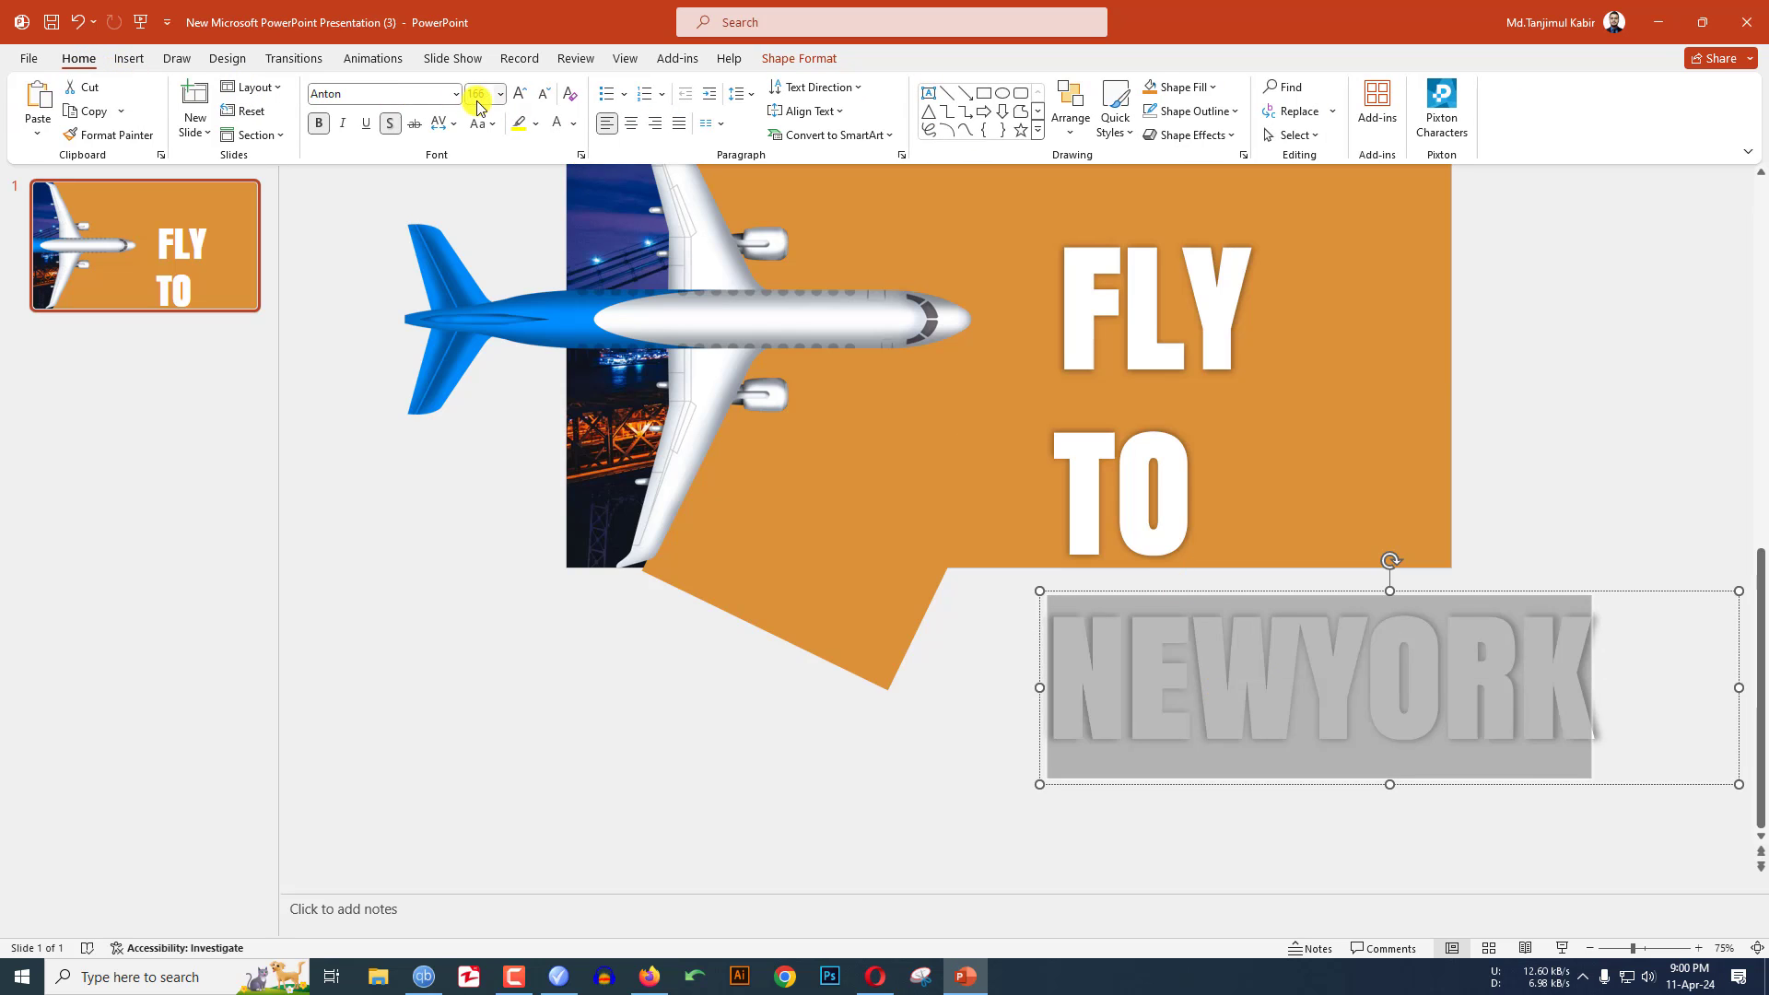
click(546, 104)
click(547, 104)
scroll(835, 566, down, 1)
Step: Move the NEWYORK box to the slide's left beside the plane's tail
click(1469, 494)
click(1247, 761)
drag(1179, 825, 381, 539)
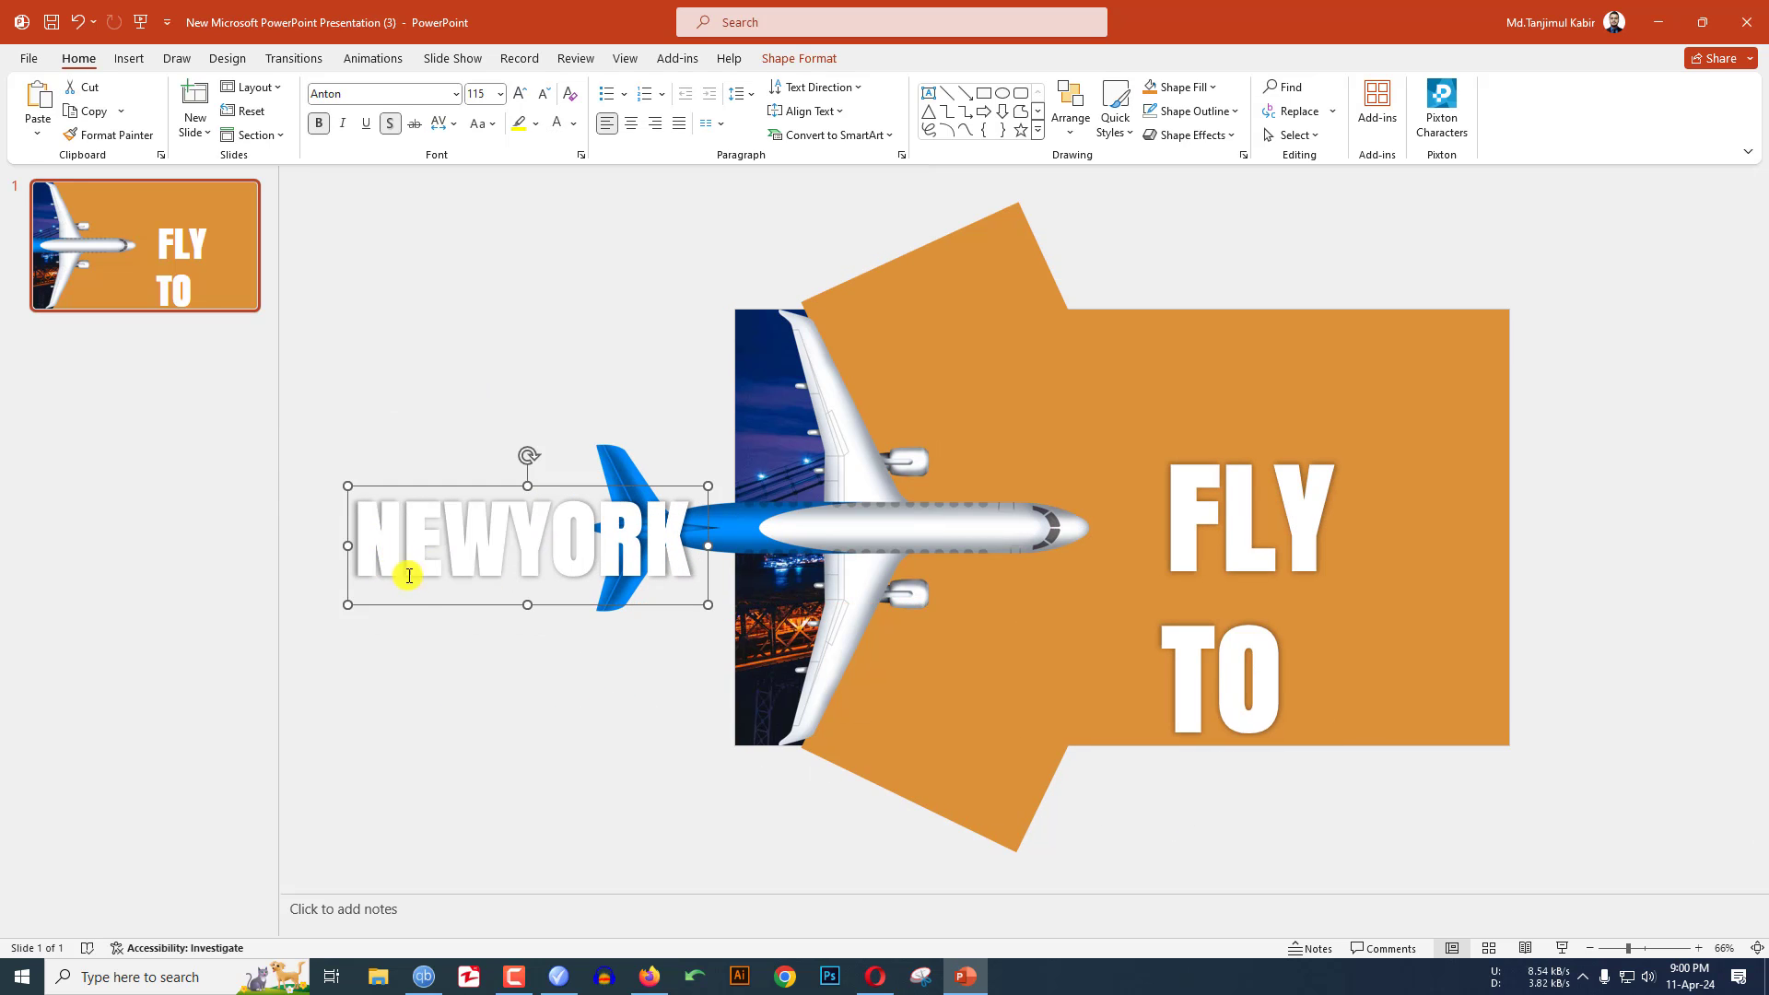
Step: Send NEWYORK backward twice so the plane's tail overlaps it
right_click(412, 607)
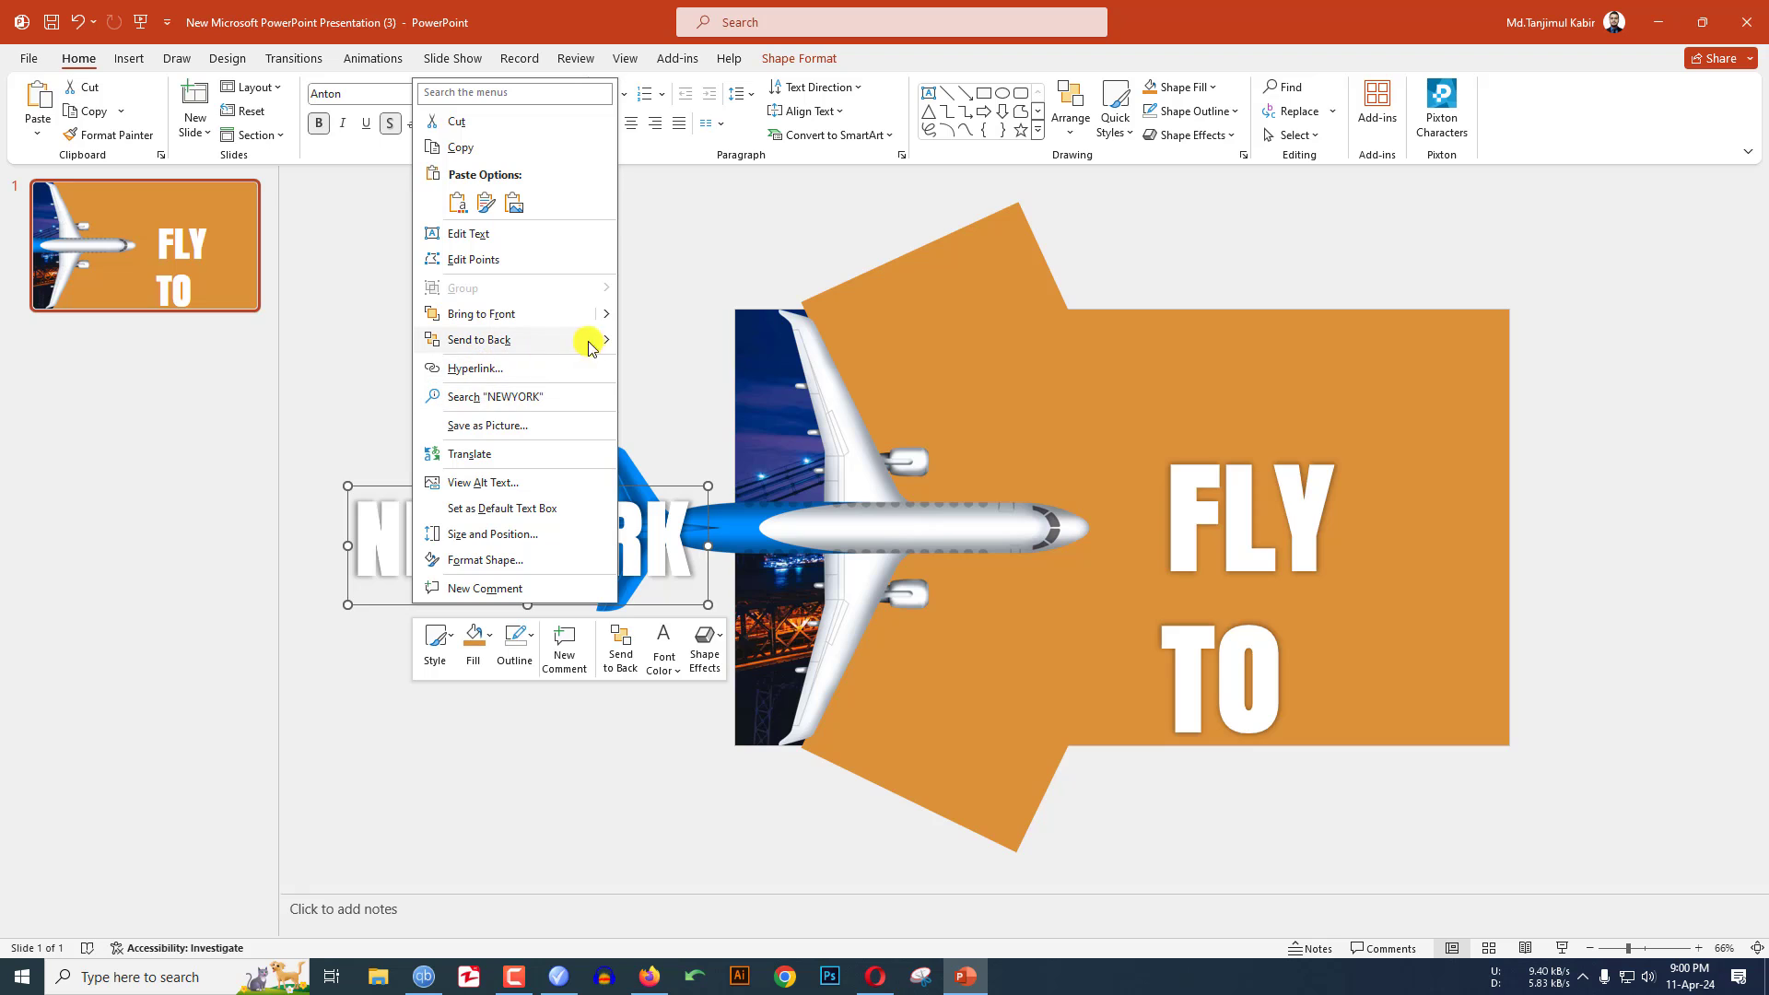
mouse_move(608, 342)
click(679, 367)
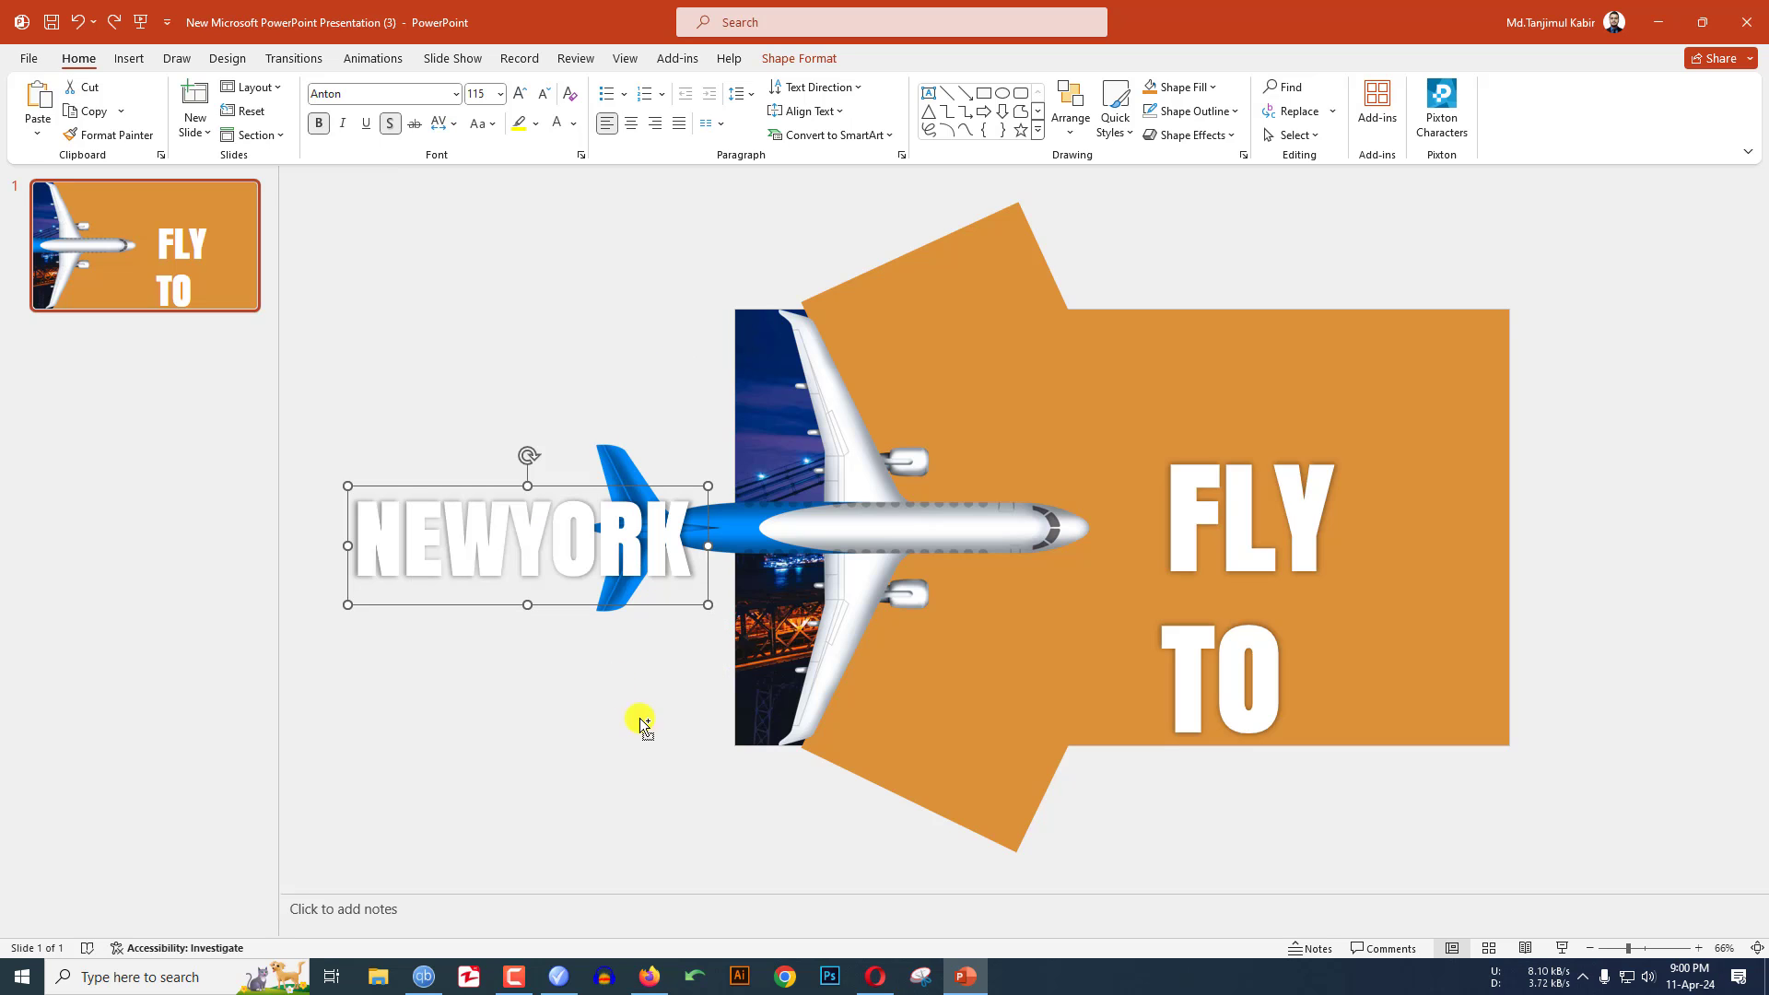
right_click(555, 604)
mouse_move(747, 340)
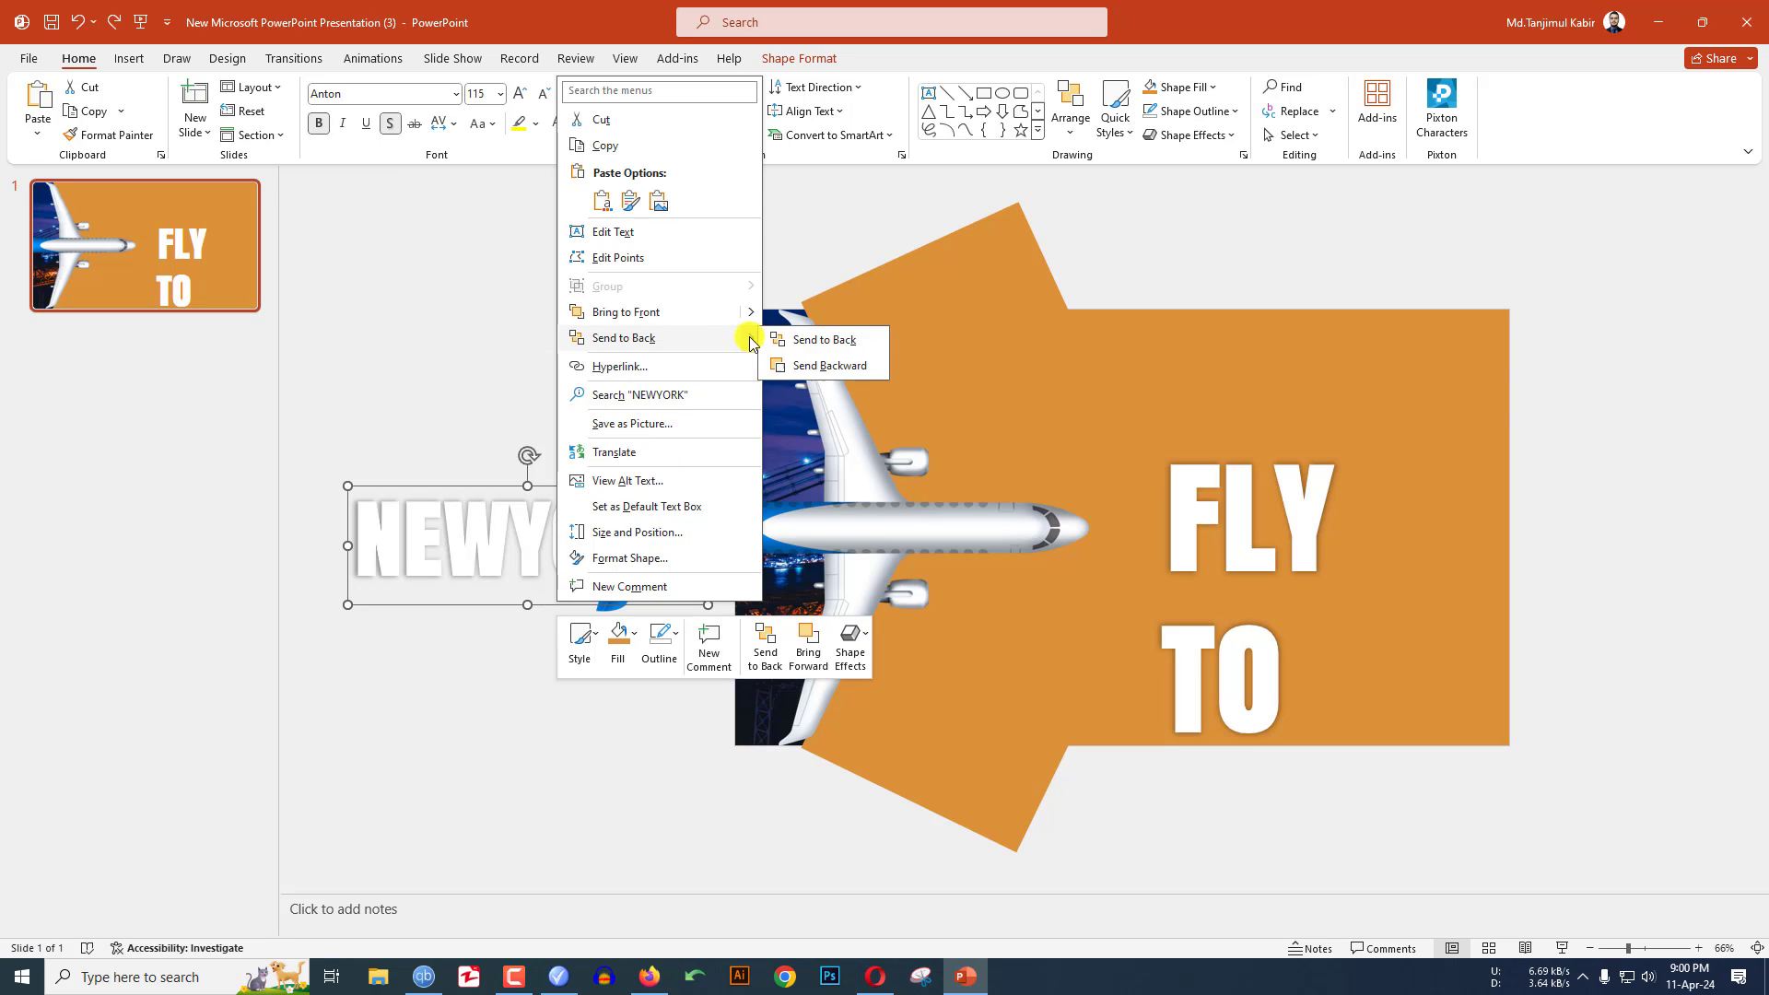
click(786, 365)
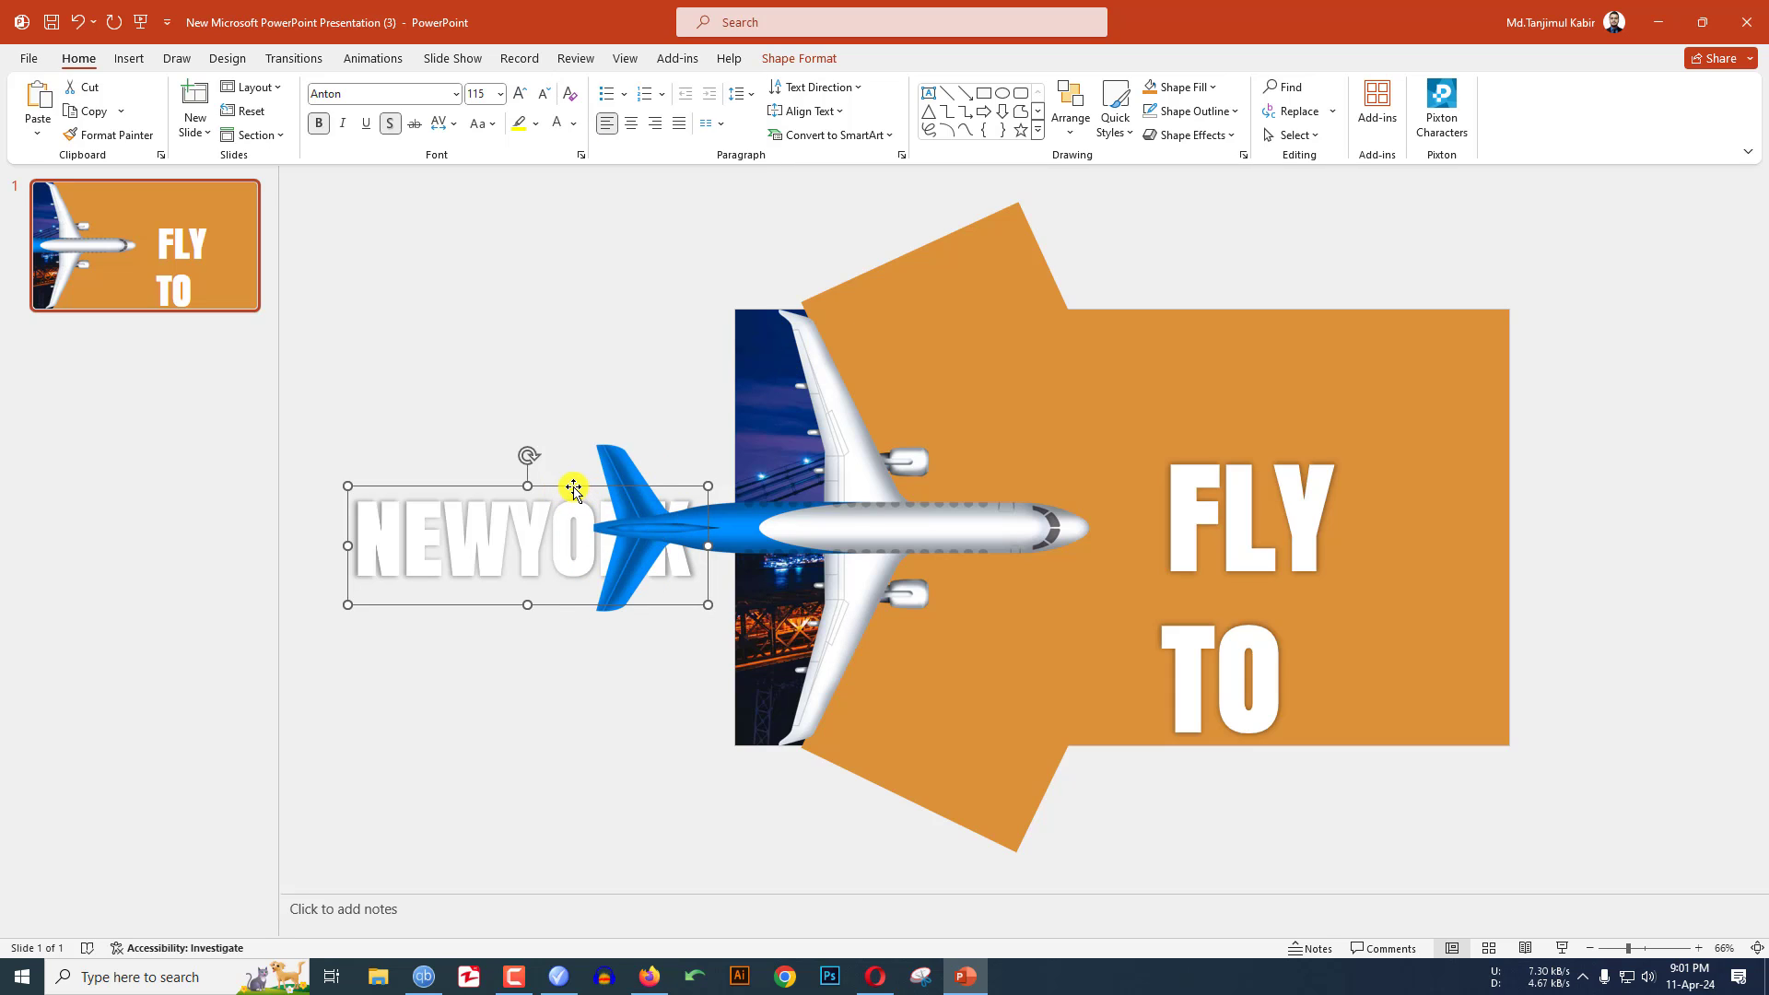
Step: Align NEWYORK to the vertical middle of the slide
click(799, 58)
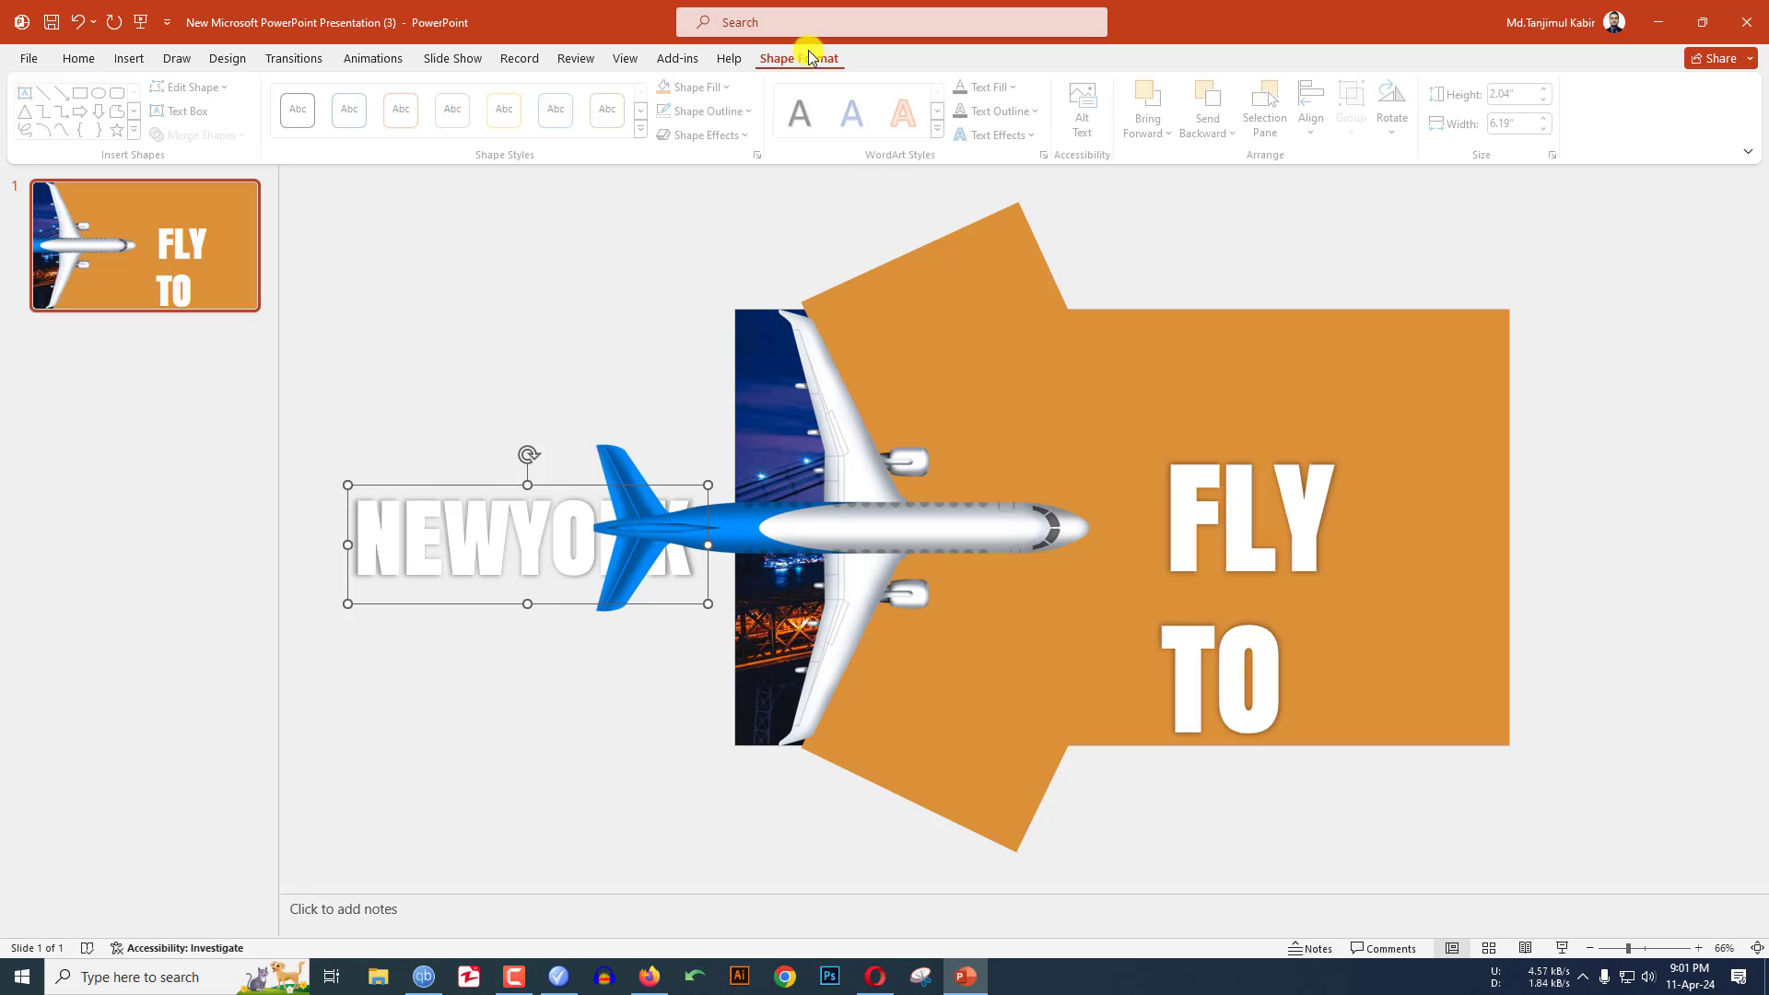
click(1316, 120)
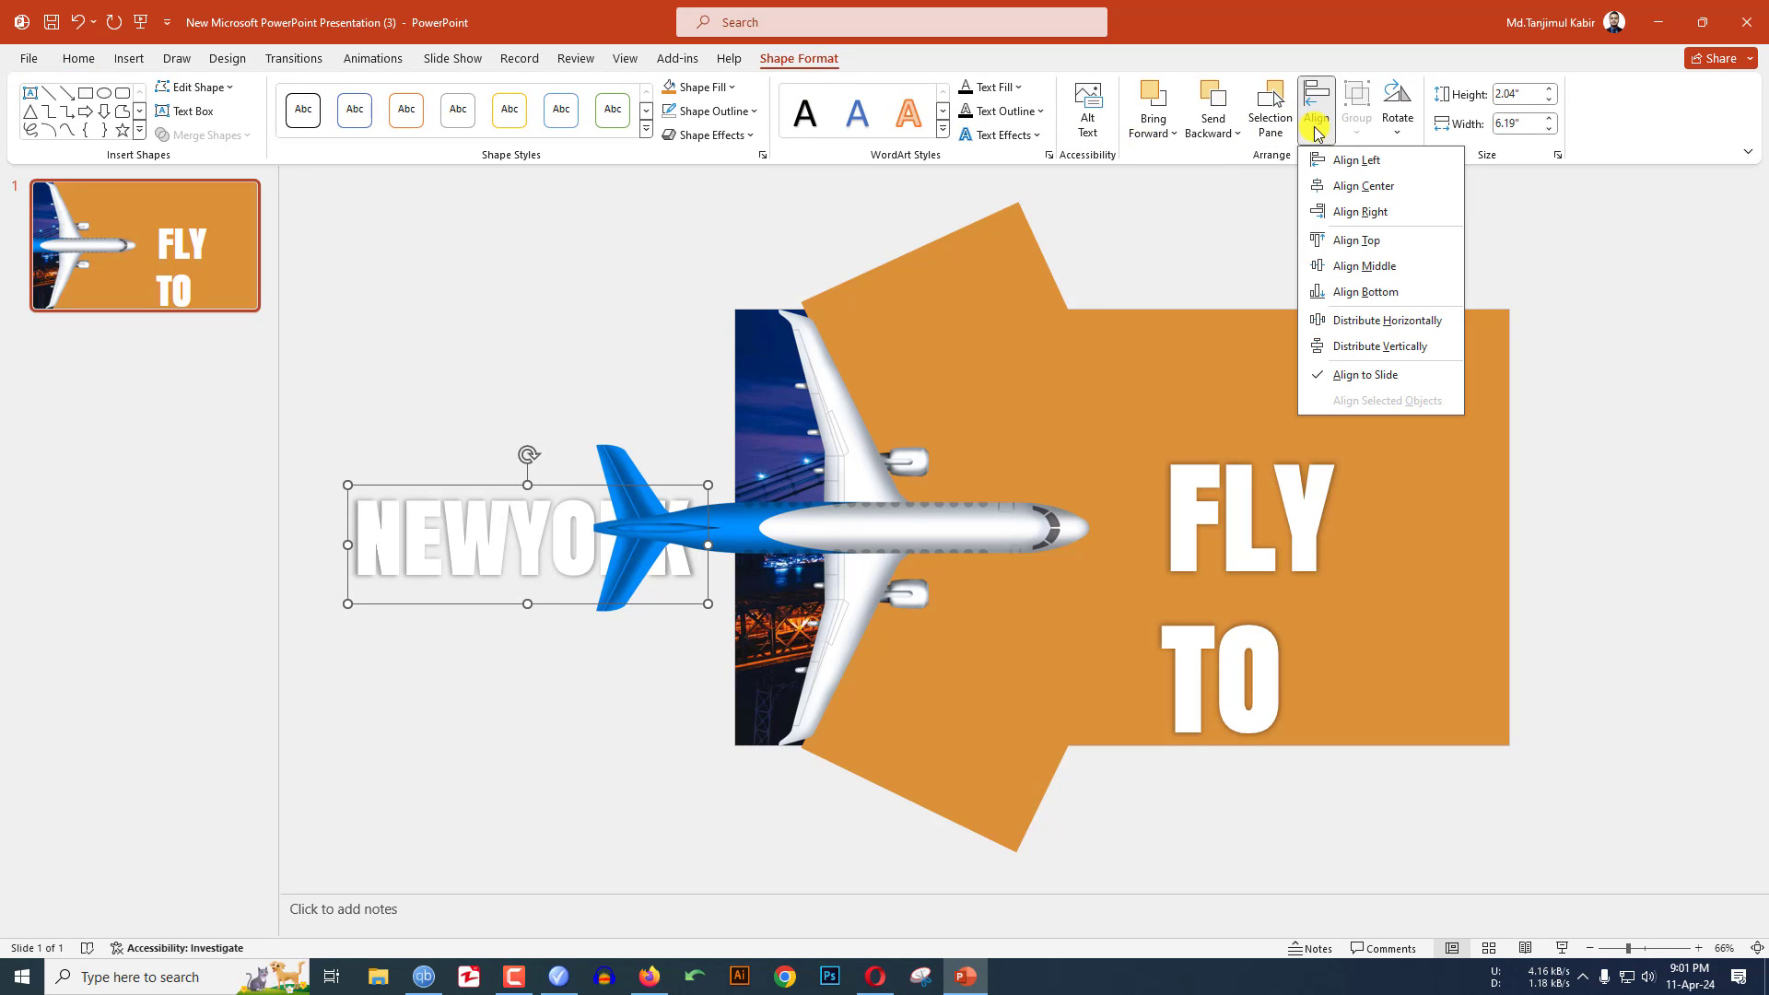
click(1365, 268)
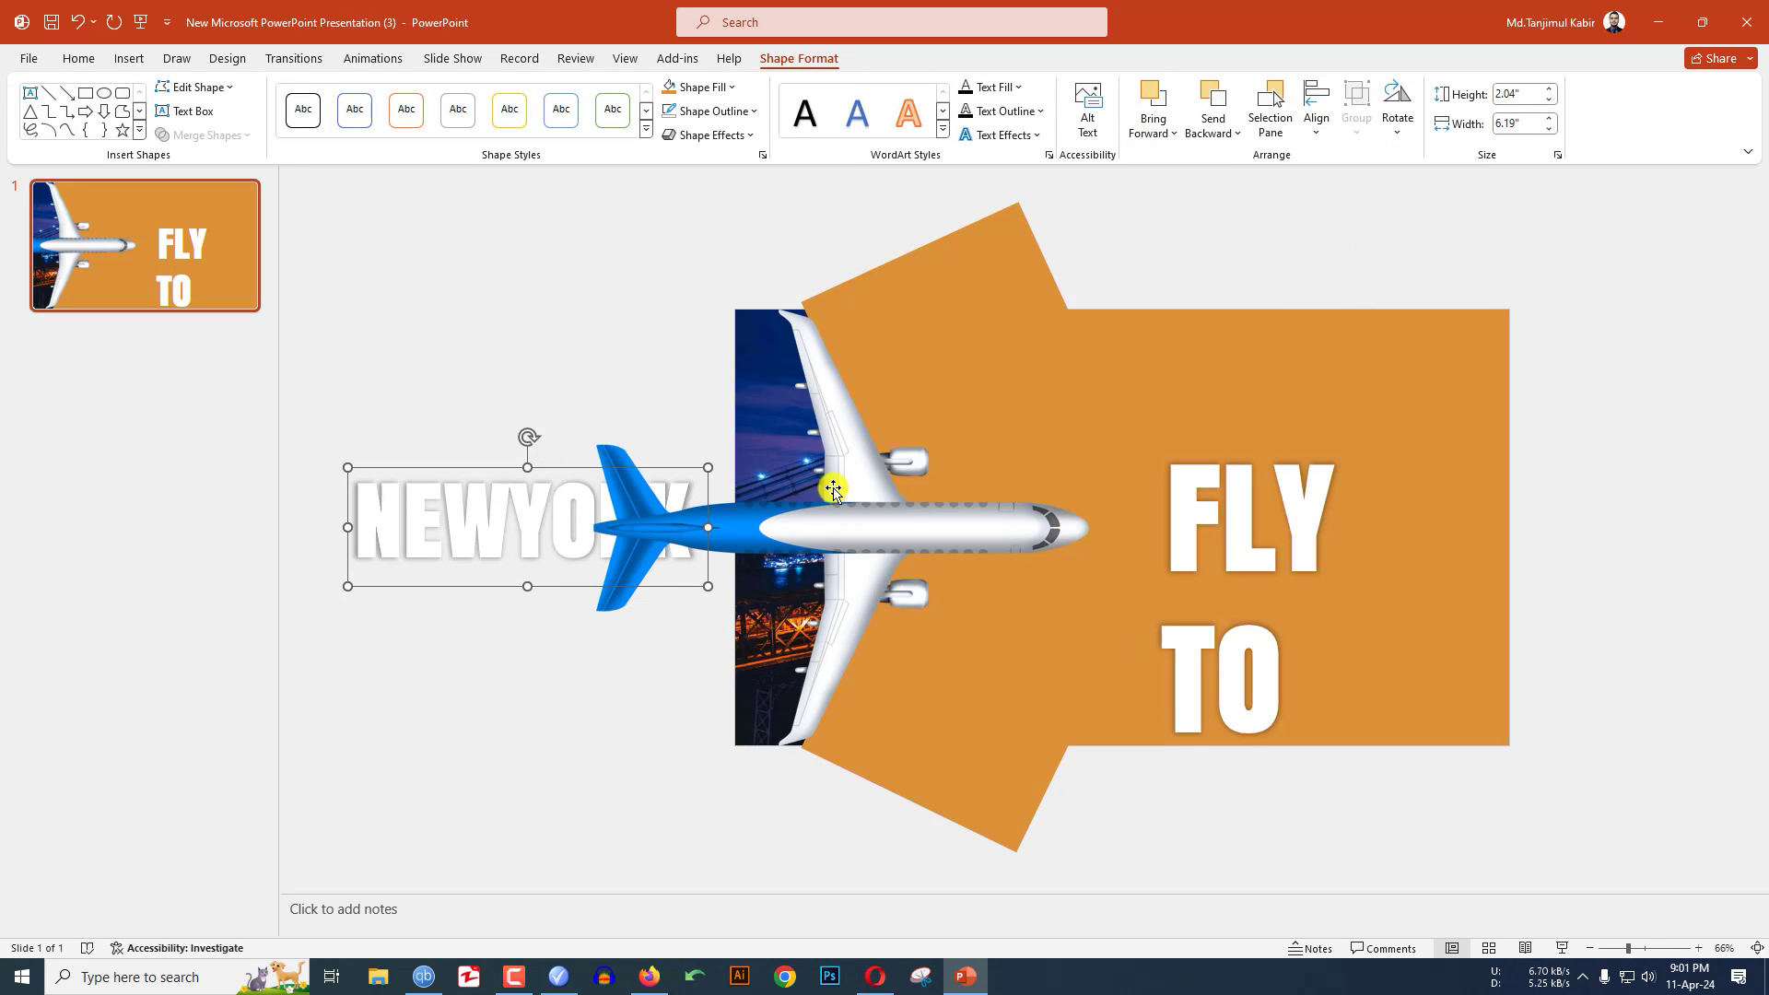
right_click(143, 258)
Step: Duplicate the slide, move FLY and TO off the bottom of one copy, and reorder the slides
click(205, 443)
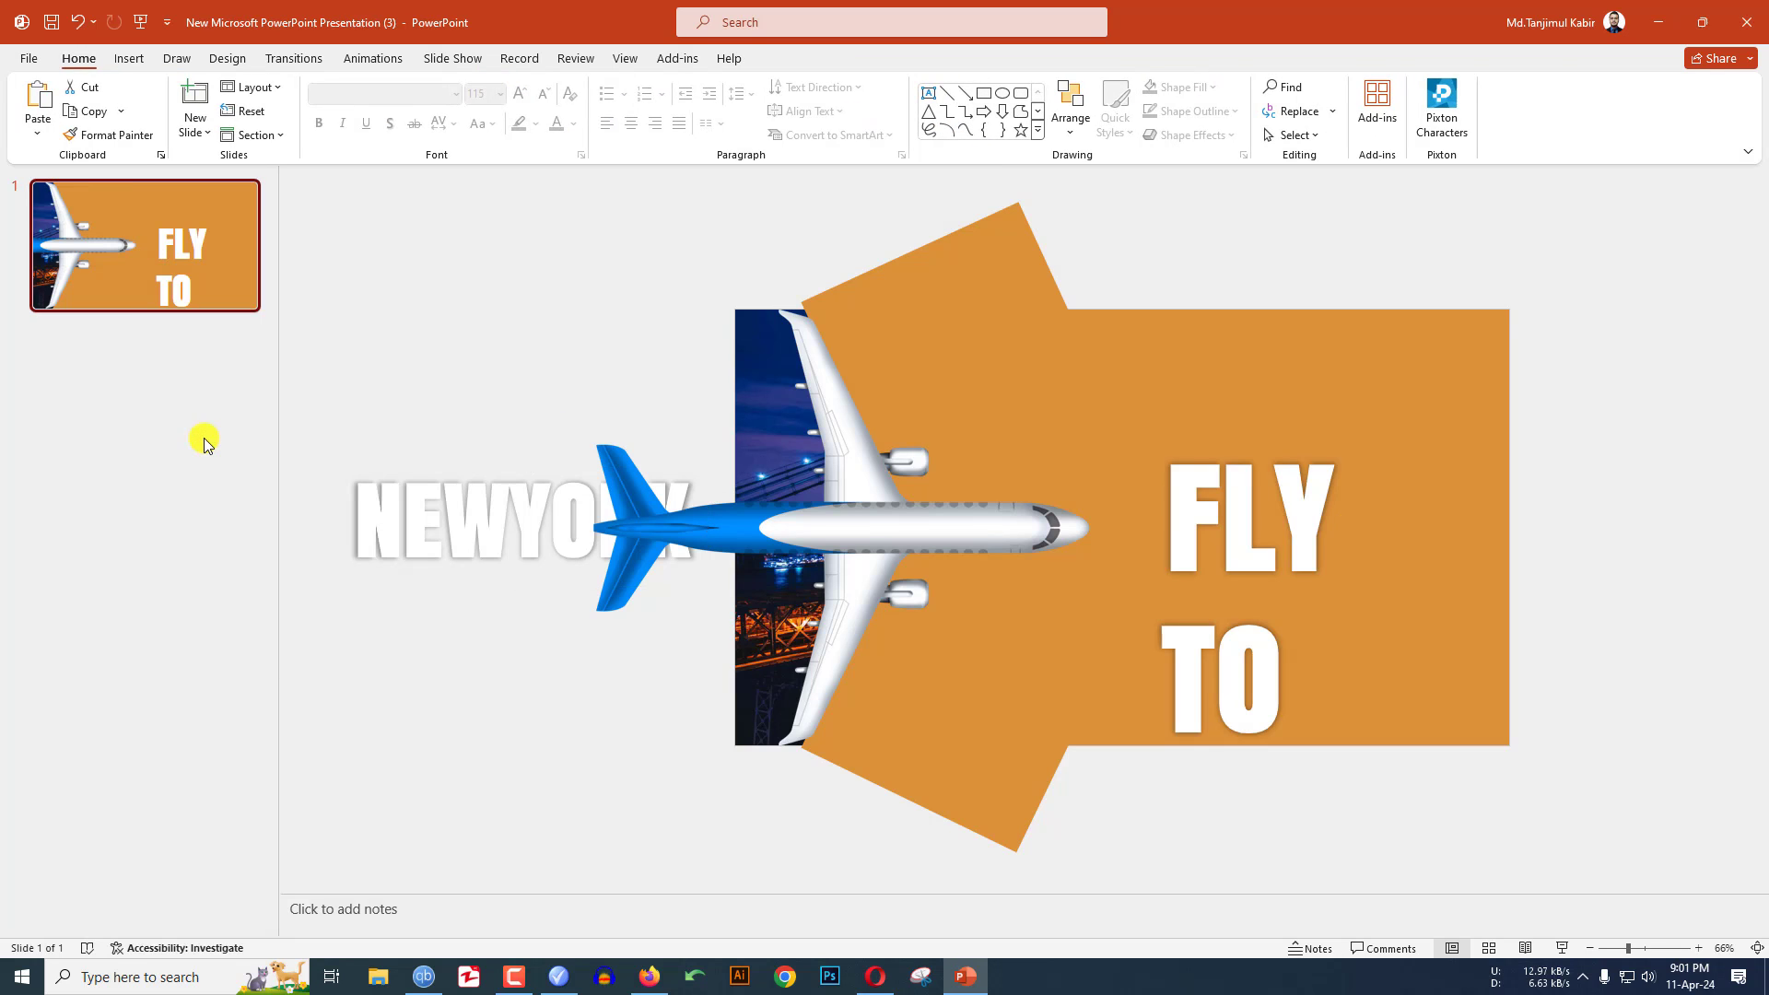
click(204, 258)
click(1273, 543)
scroll(1274, 544, down, 1)
drag(1661, 277, 1125, 893)
drag(1225, 777, 1219, 901)
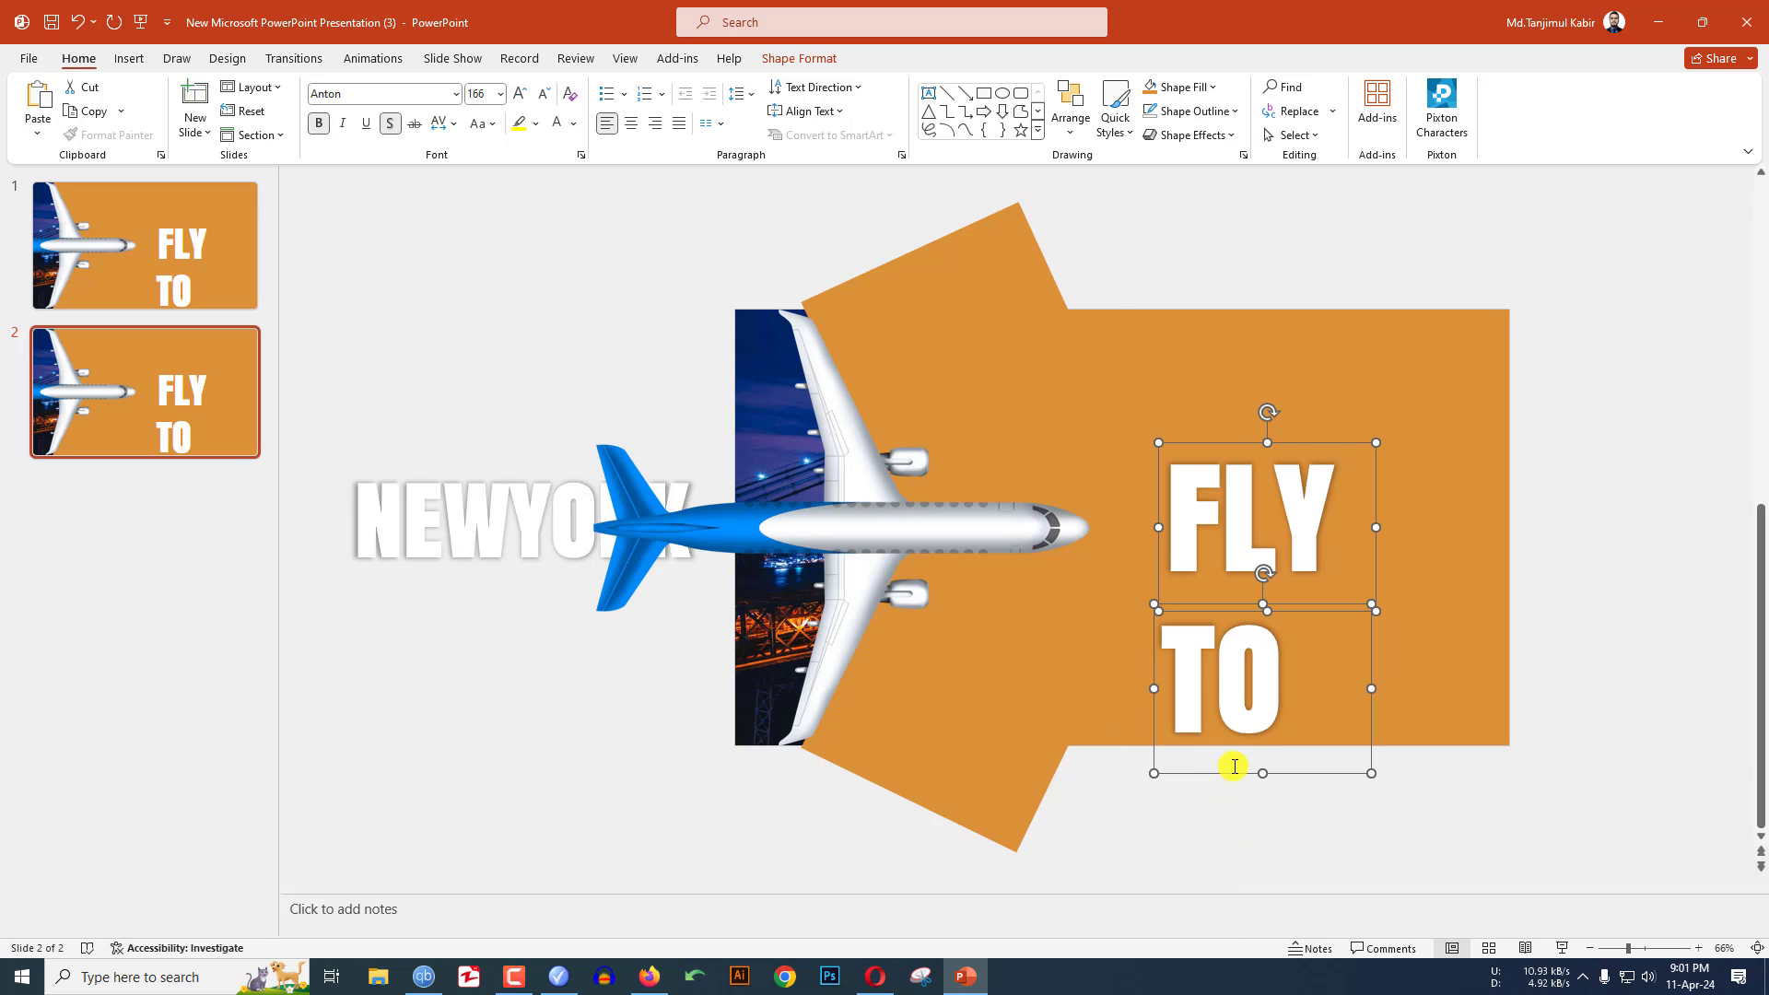
scroll(1234, 766, down, 3)
drag(1070, 654, 1067, 833)
click(186, 409)
drag(176, 420, 185, 258)
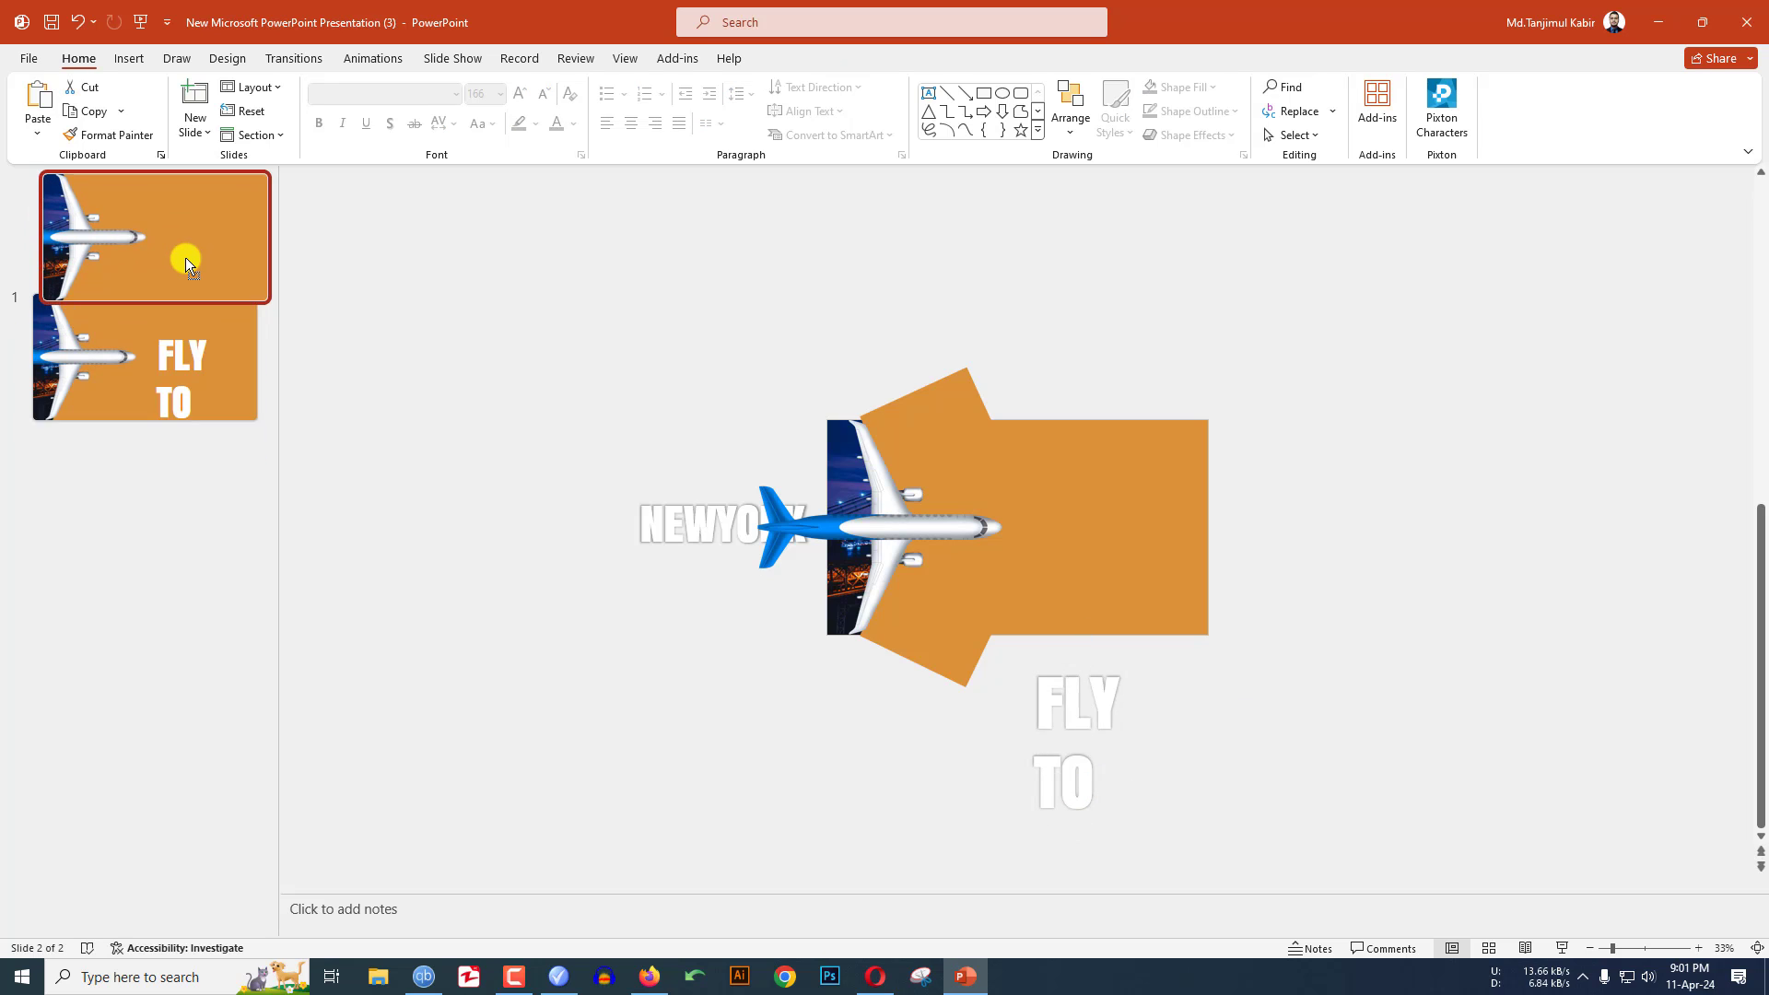
Step: On slide 2, move TO below the arrow and align FLY to the slide's middle
click(179, 396)
click(1073, 605)
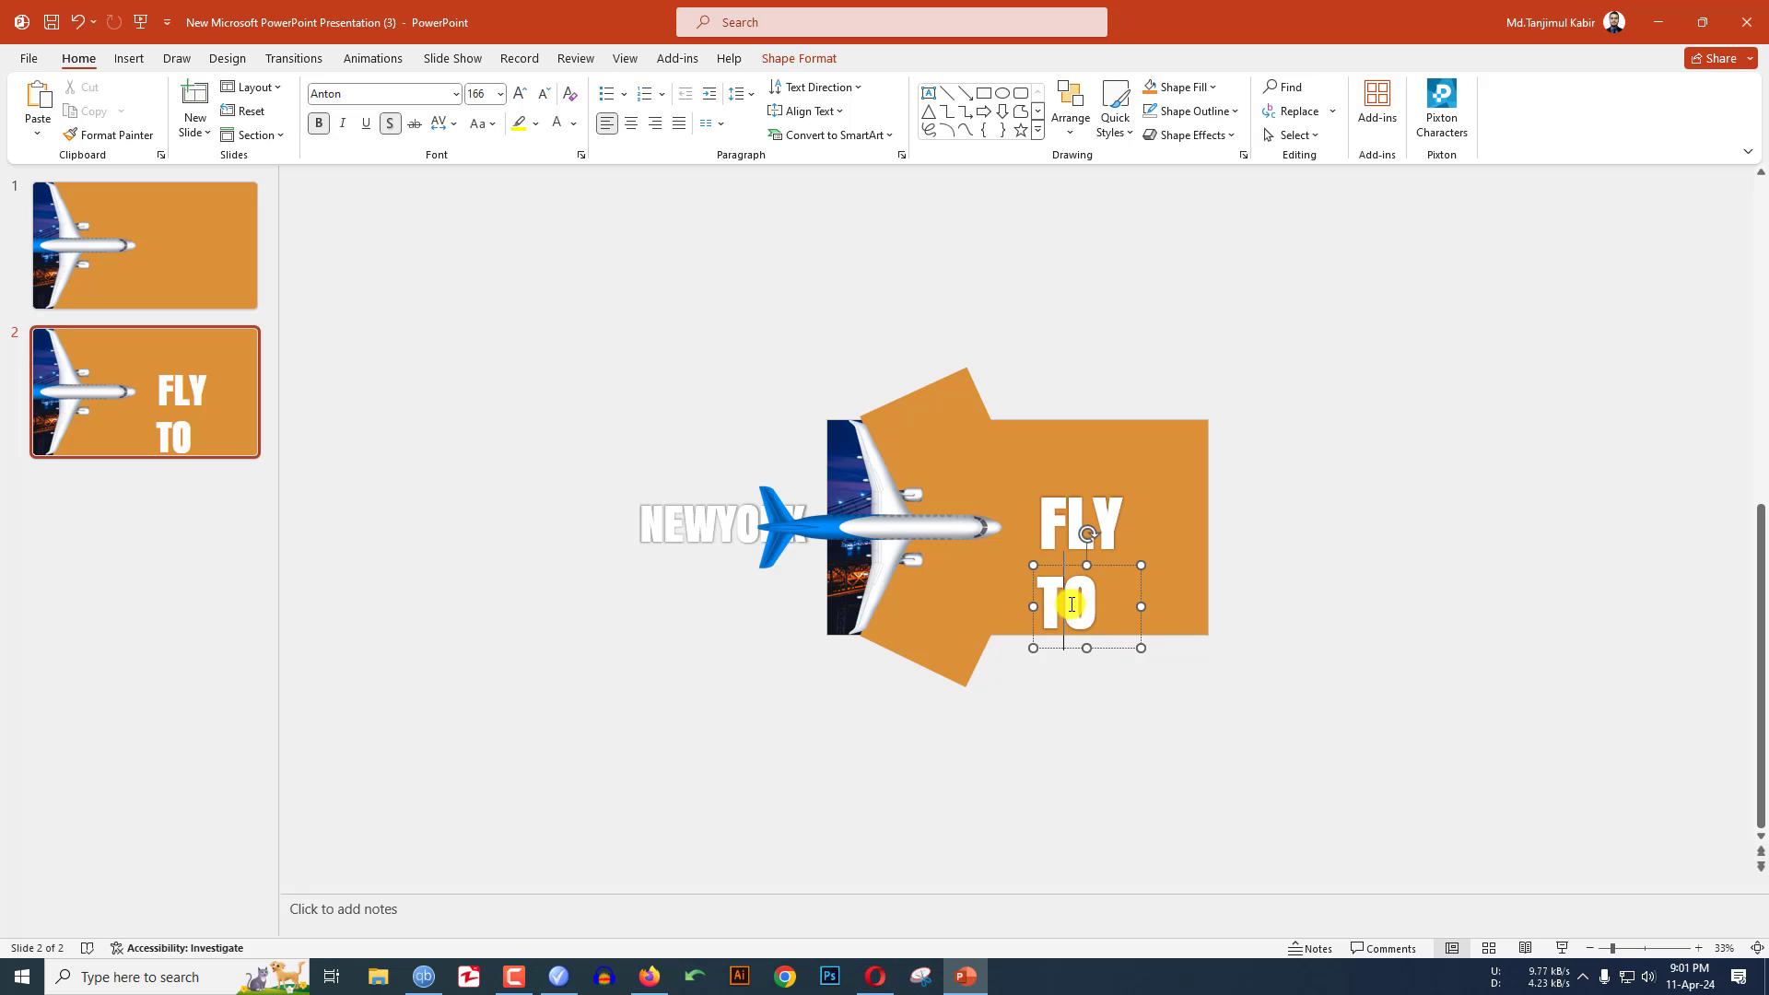
drag(1071, 648, 1075, 754)
click(1078, 531)
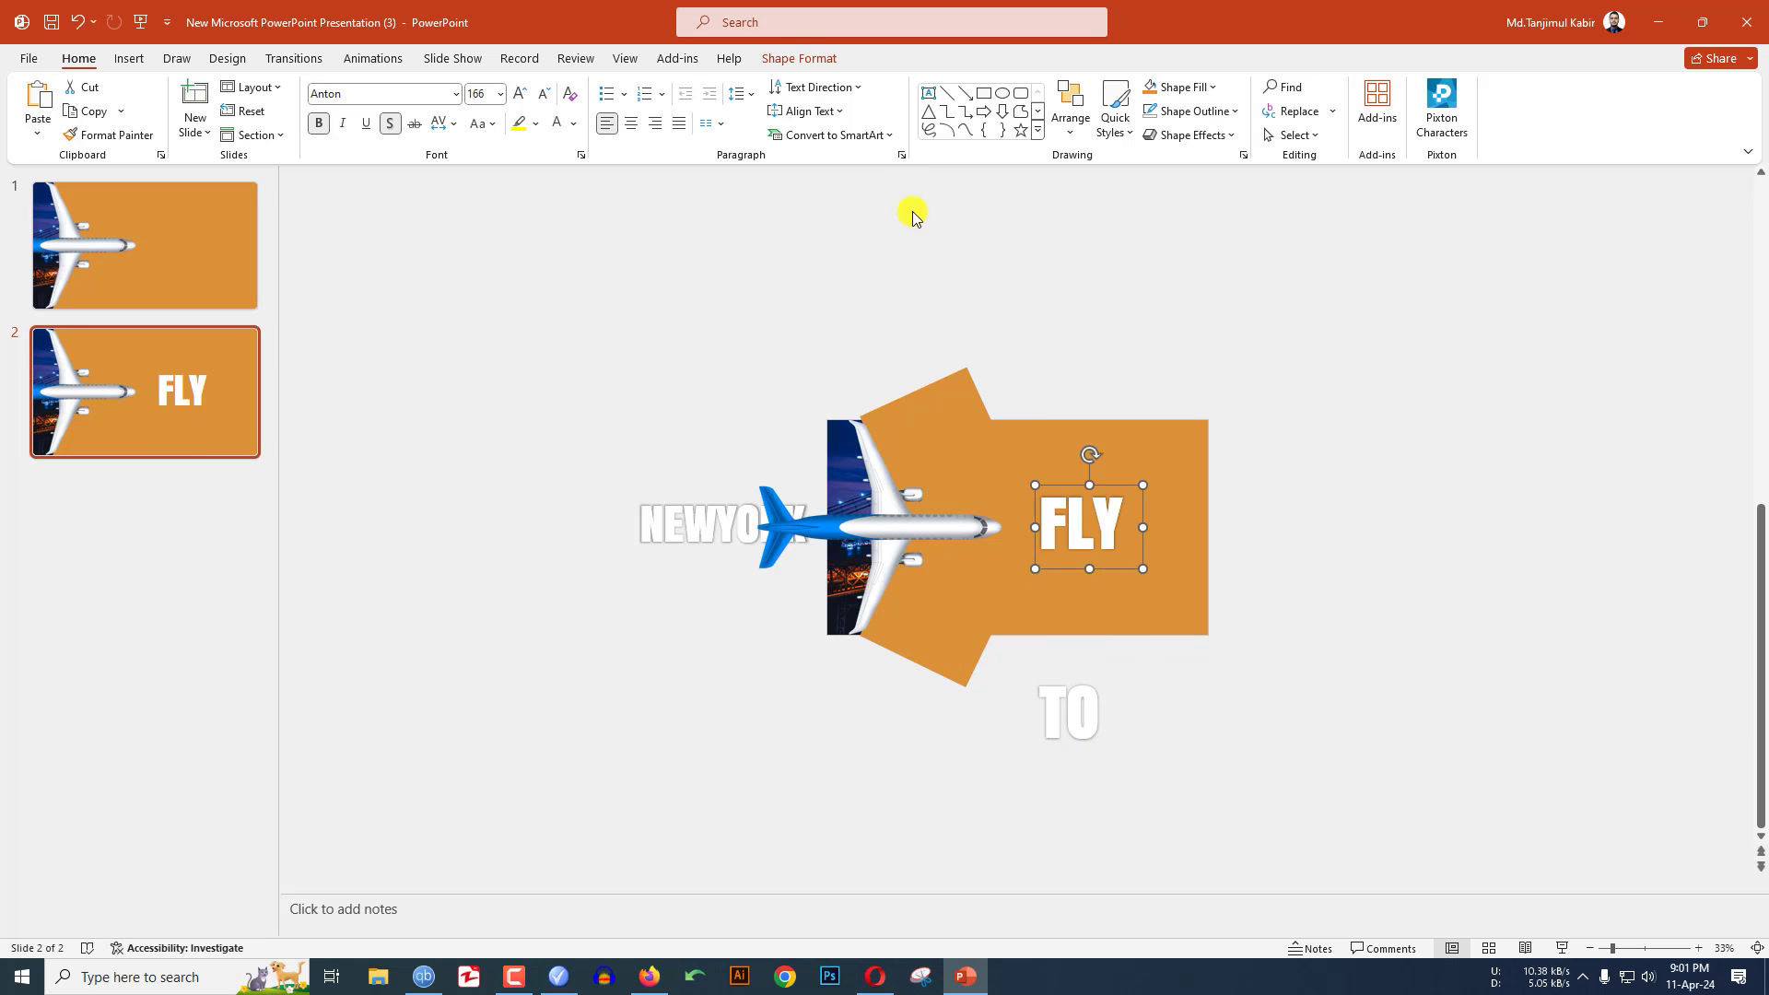
click(794, 58)
click(1318, 136)
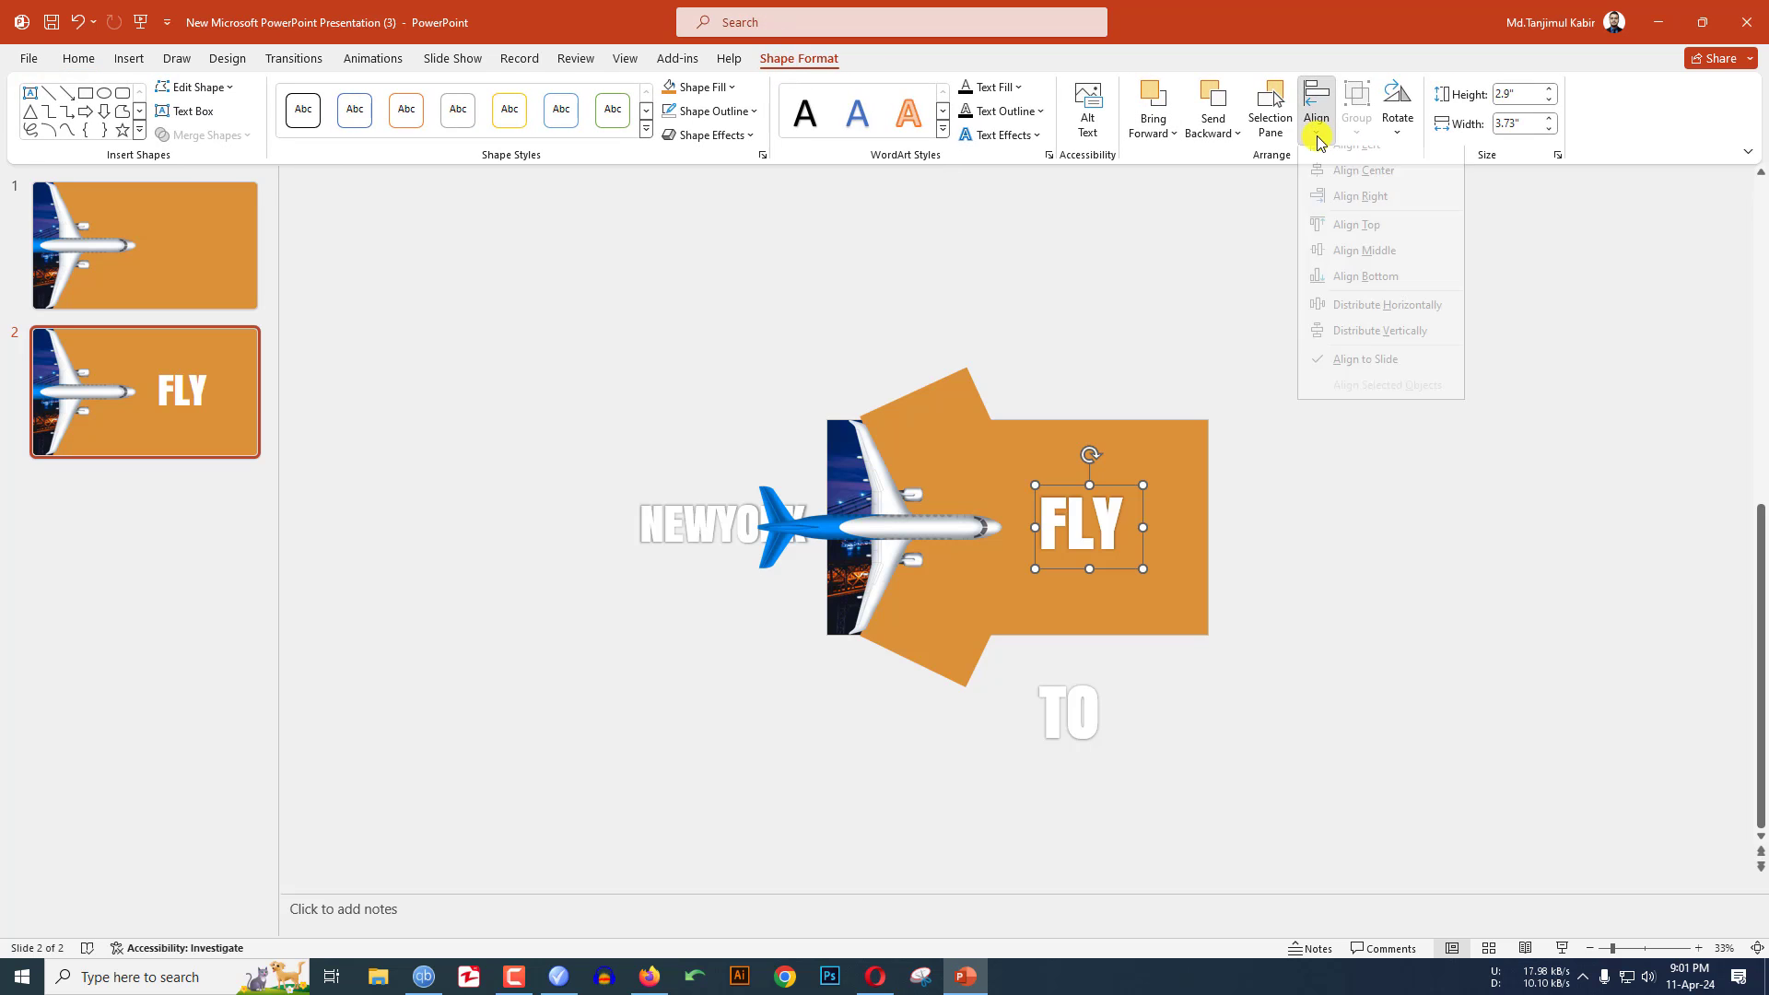
click(1365, 254)
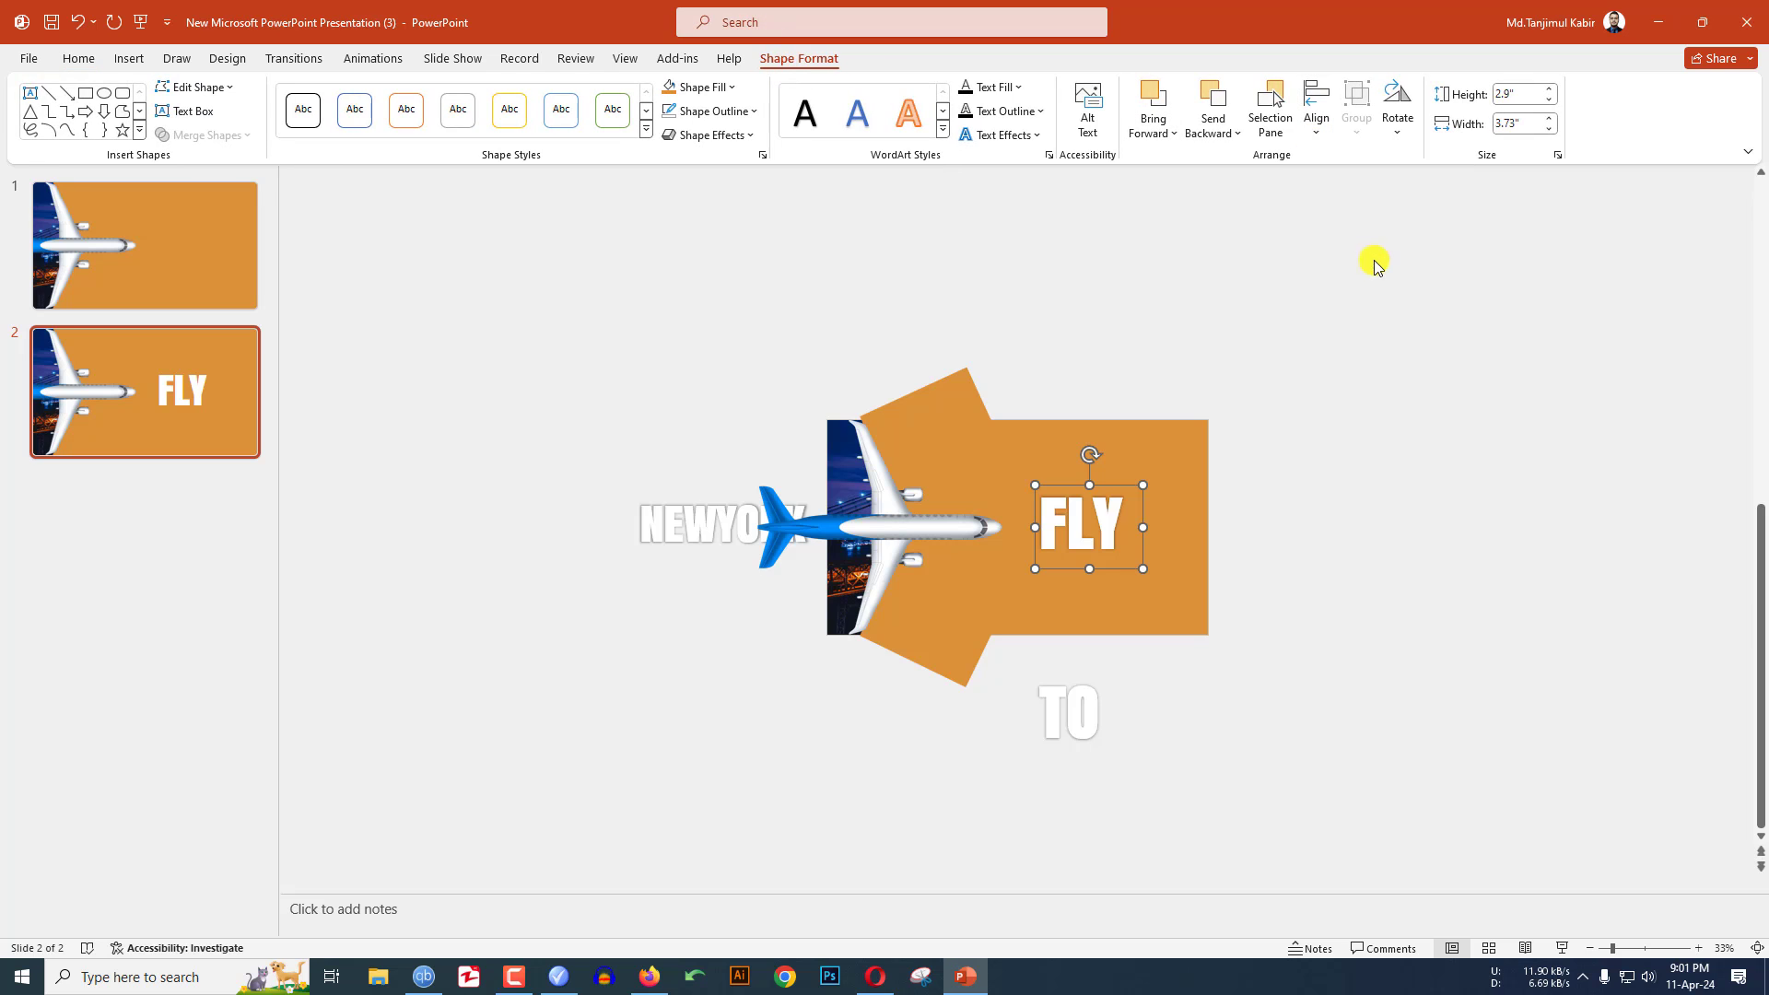
Step: Duplicate slide 2 as slide 3 and nudge FLY up above the arrow
right_click(204, 414)
click(296, 594)
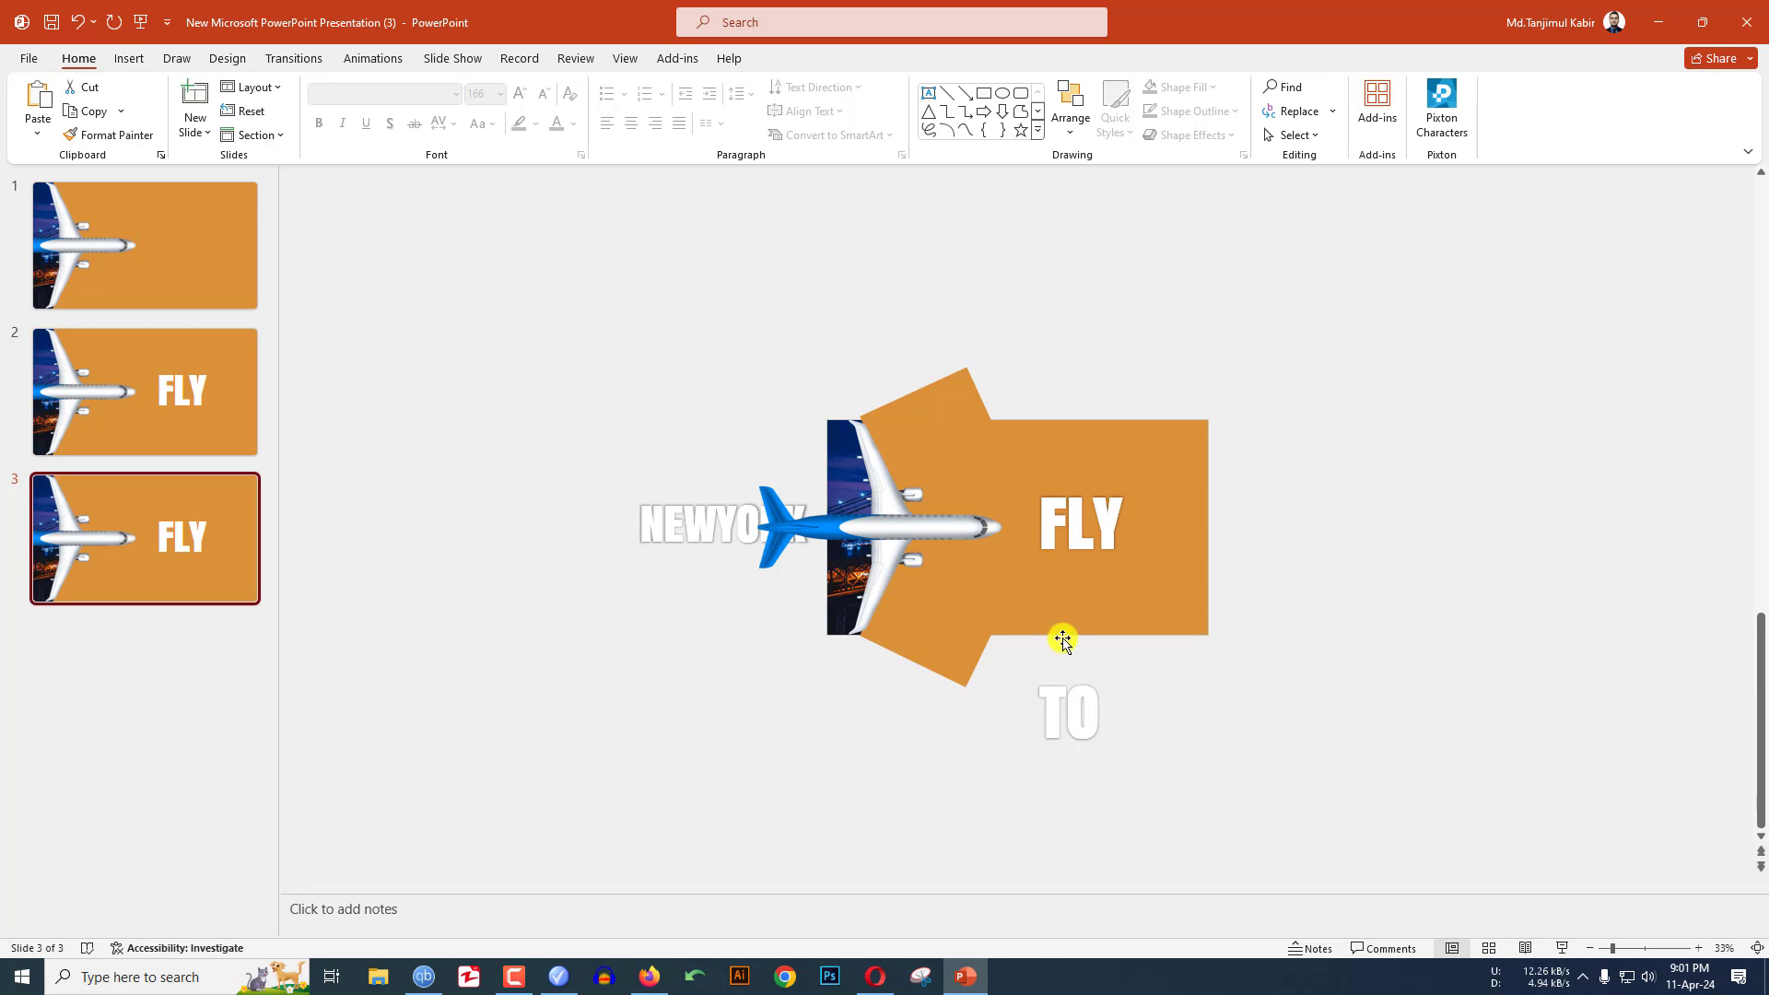
click(1065, 516)
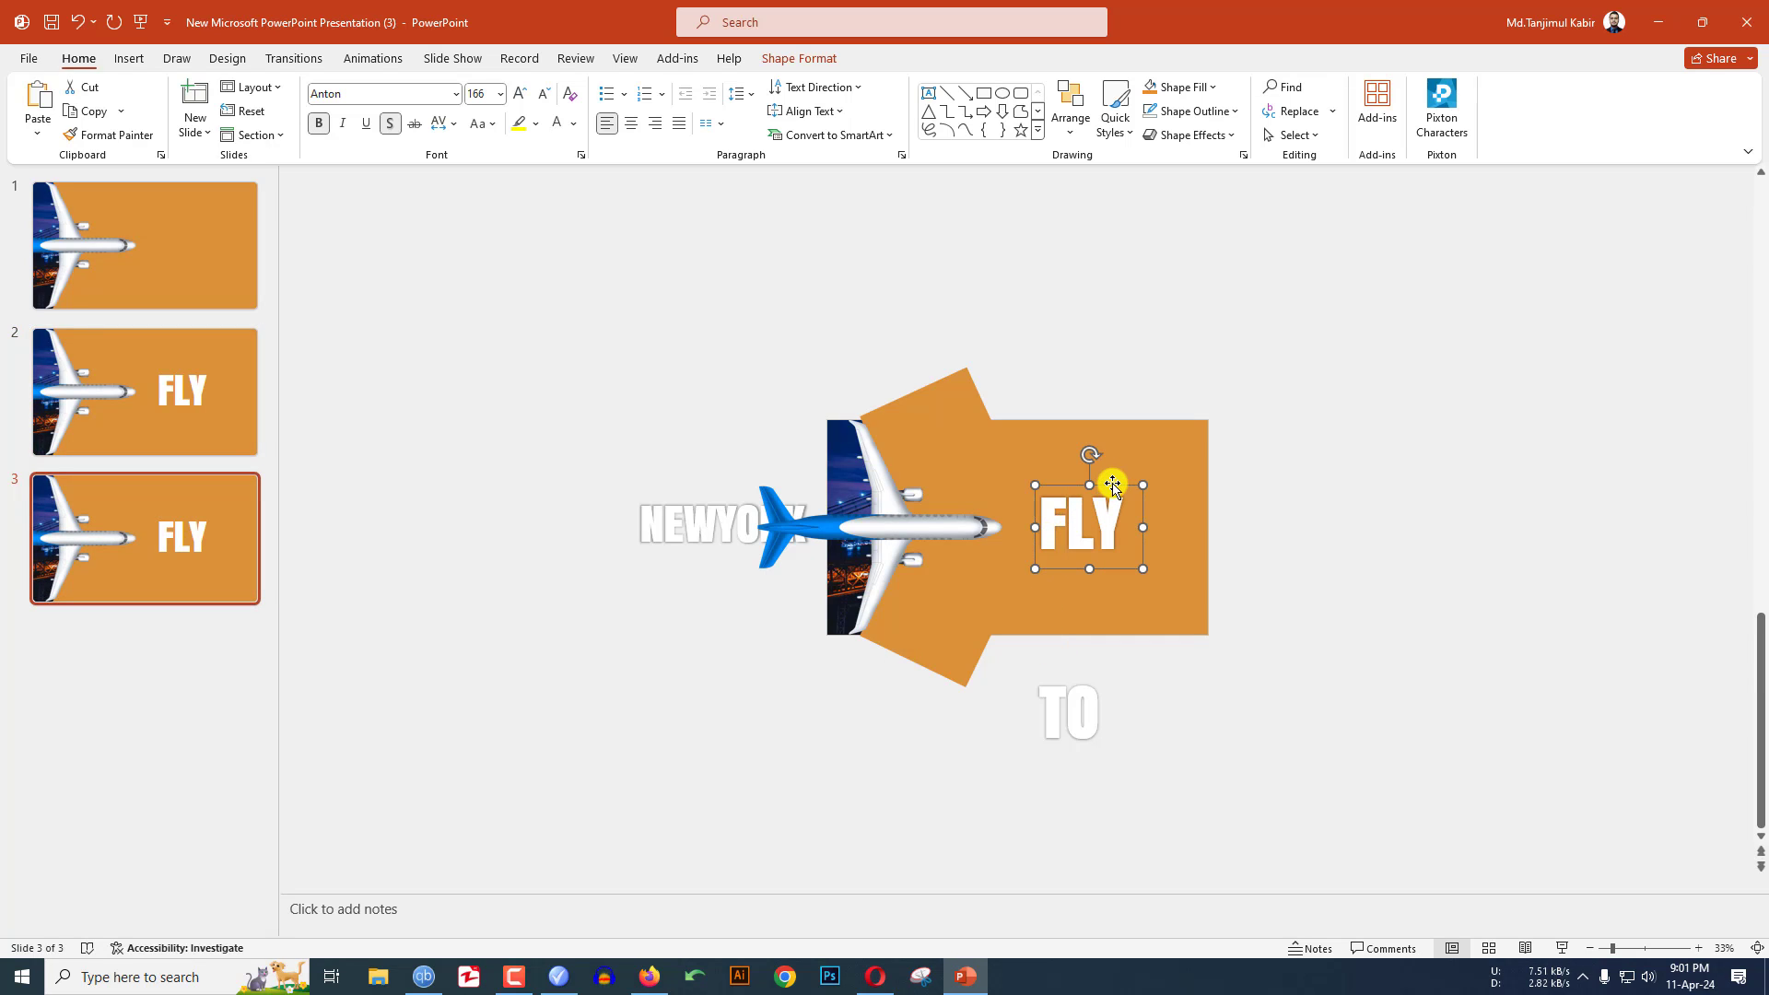
key(Up)
key(Up)
key(Up)
key(Up)
key(Up)
key(Up)
key(Up)
key(Up)
key(Up)
key(Up)
key(Up)
key(Up)
key(Up)
key(Up)
key(Up)
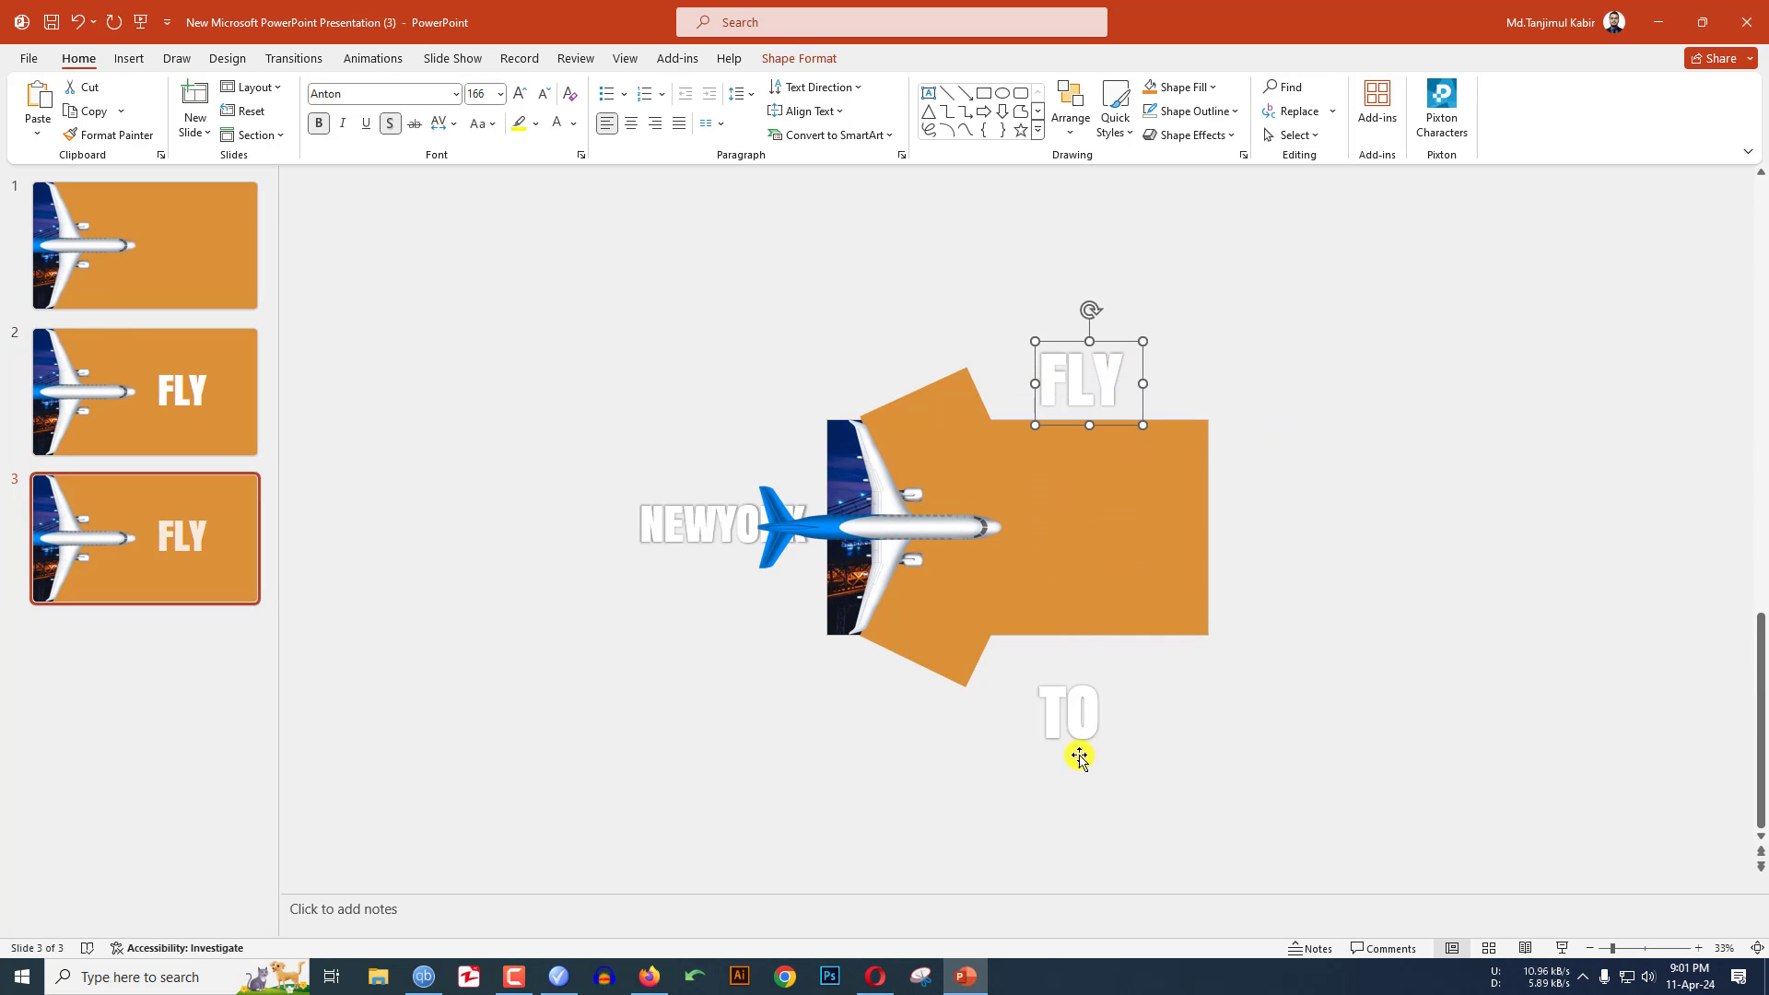
Step: Nudge TO up into the arrow and align it to the slide's vertical middle
click(1075, 730)
click(1079, 677)
key(Up)
key(Up)
key(Up)
key(Up)
key(Up)
key(Up)
key(Up)
key(Up)
key(Up)
key(Up)
key(Up)
key(Up)
key(Up)
key(Up)
key(Up)
key(Up)
key(Up)
key(Up)
key(Up)
key(Up)
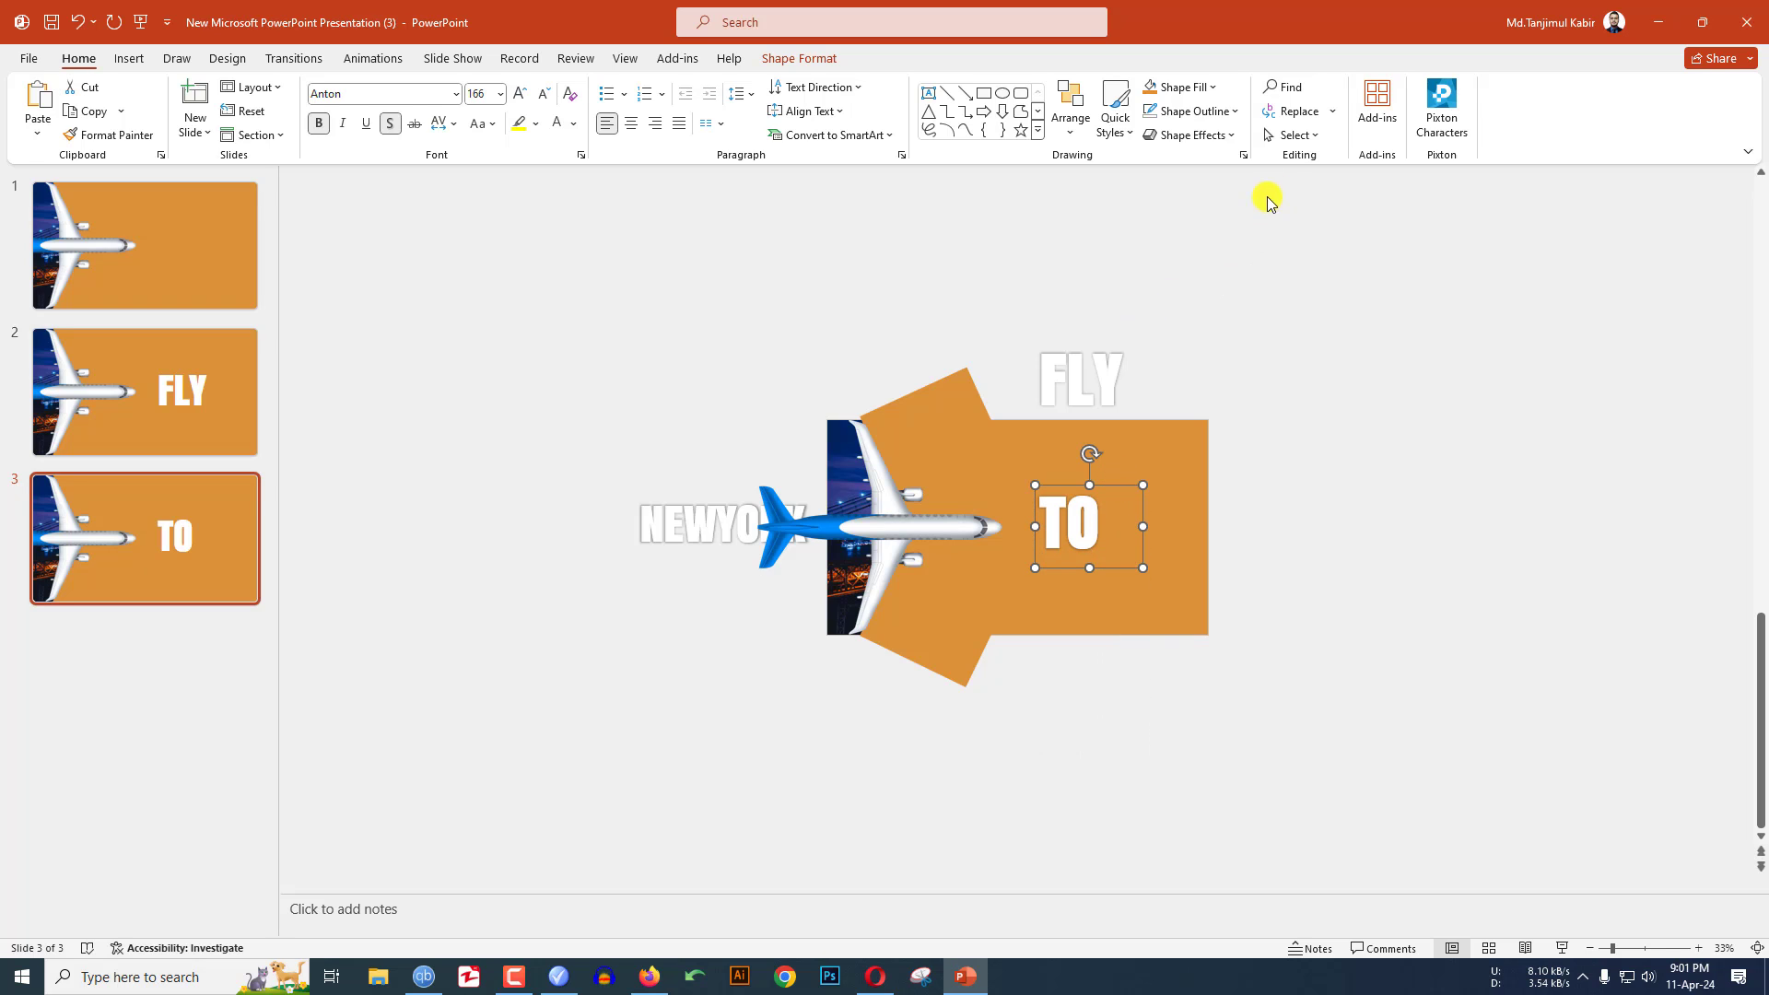
click(1316, 101)
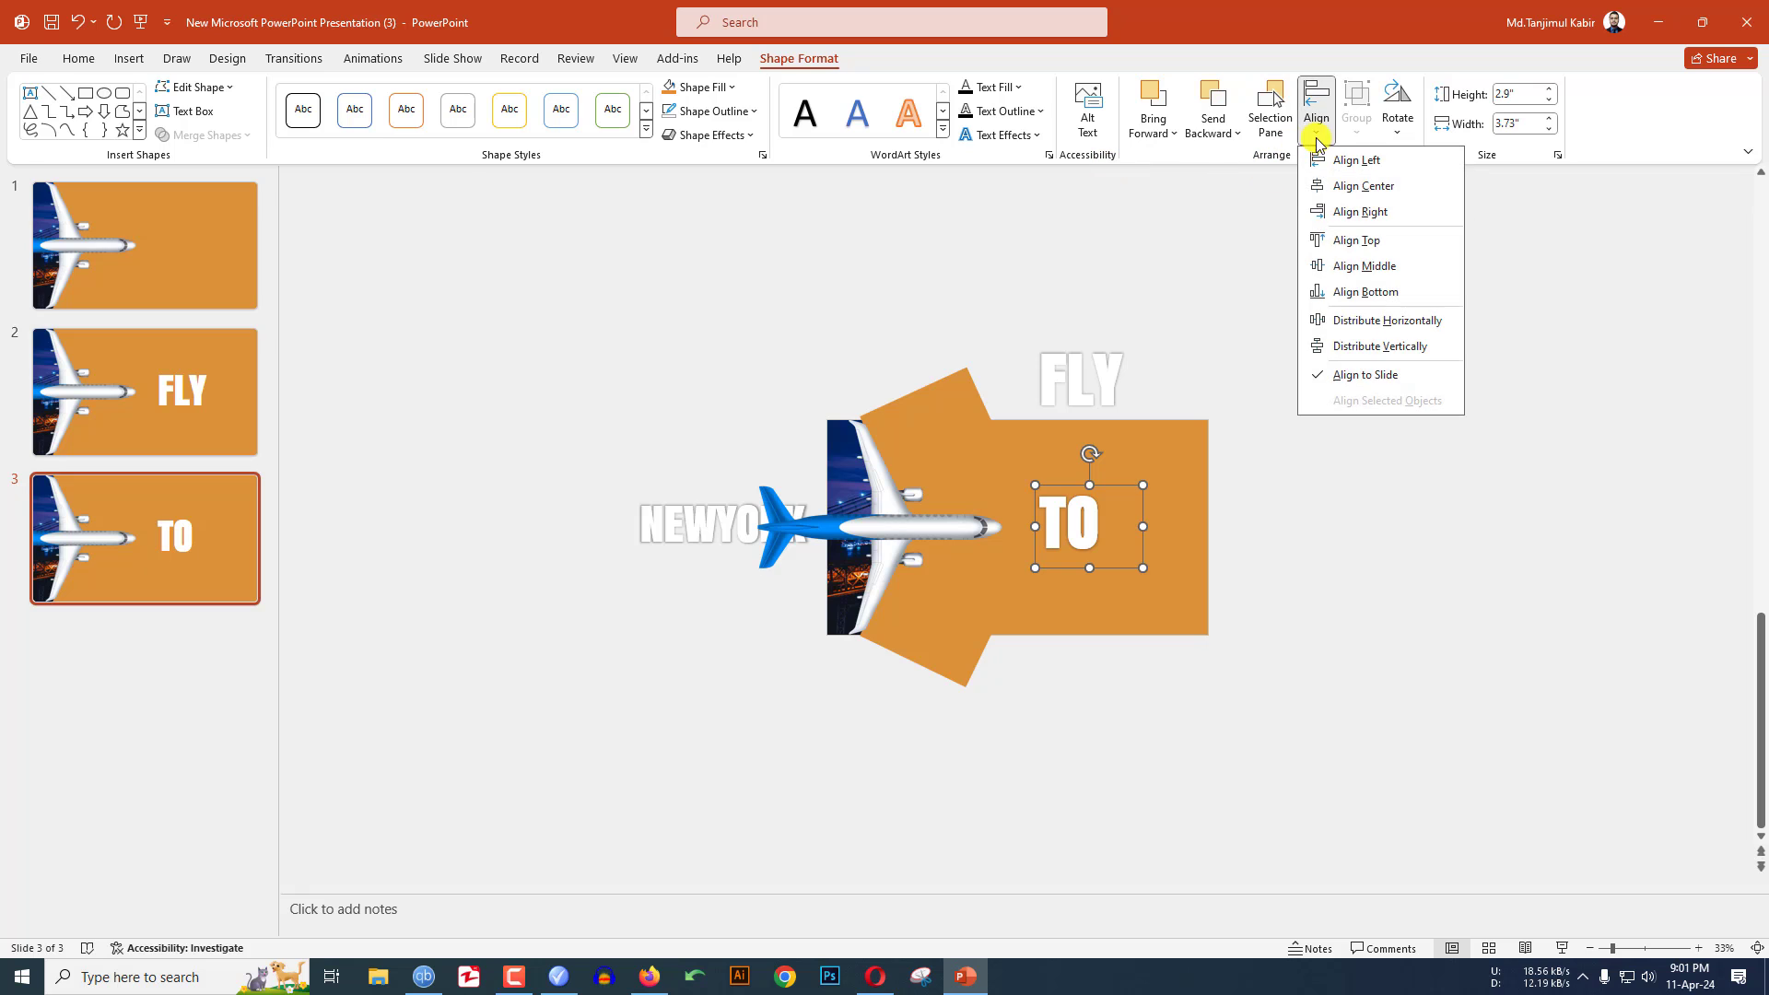
click(1365, 261)
Step: Duplicate slide 3 as slide 4 and nudge TO up above the arrow beside FLY
right_click(206, 564)
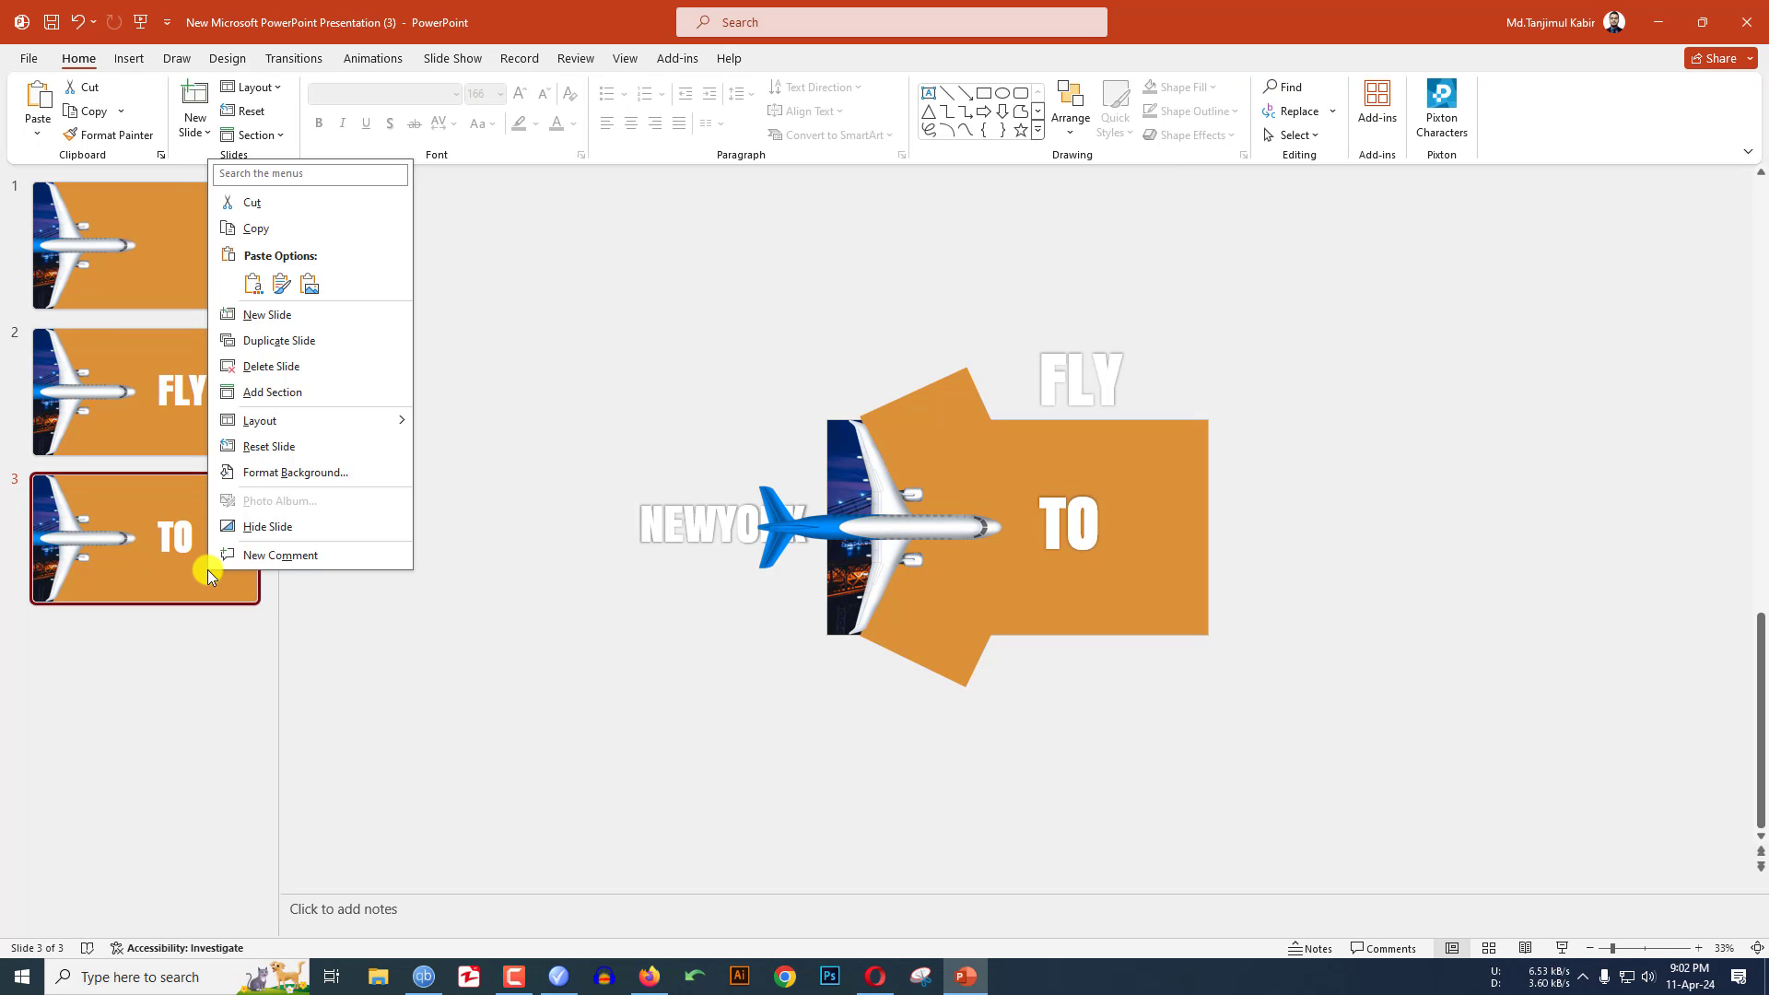
click(277, 341)
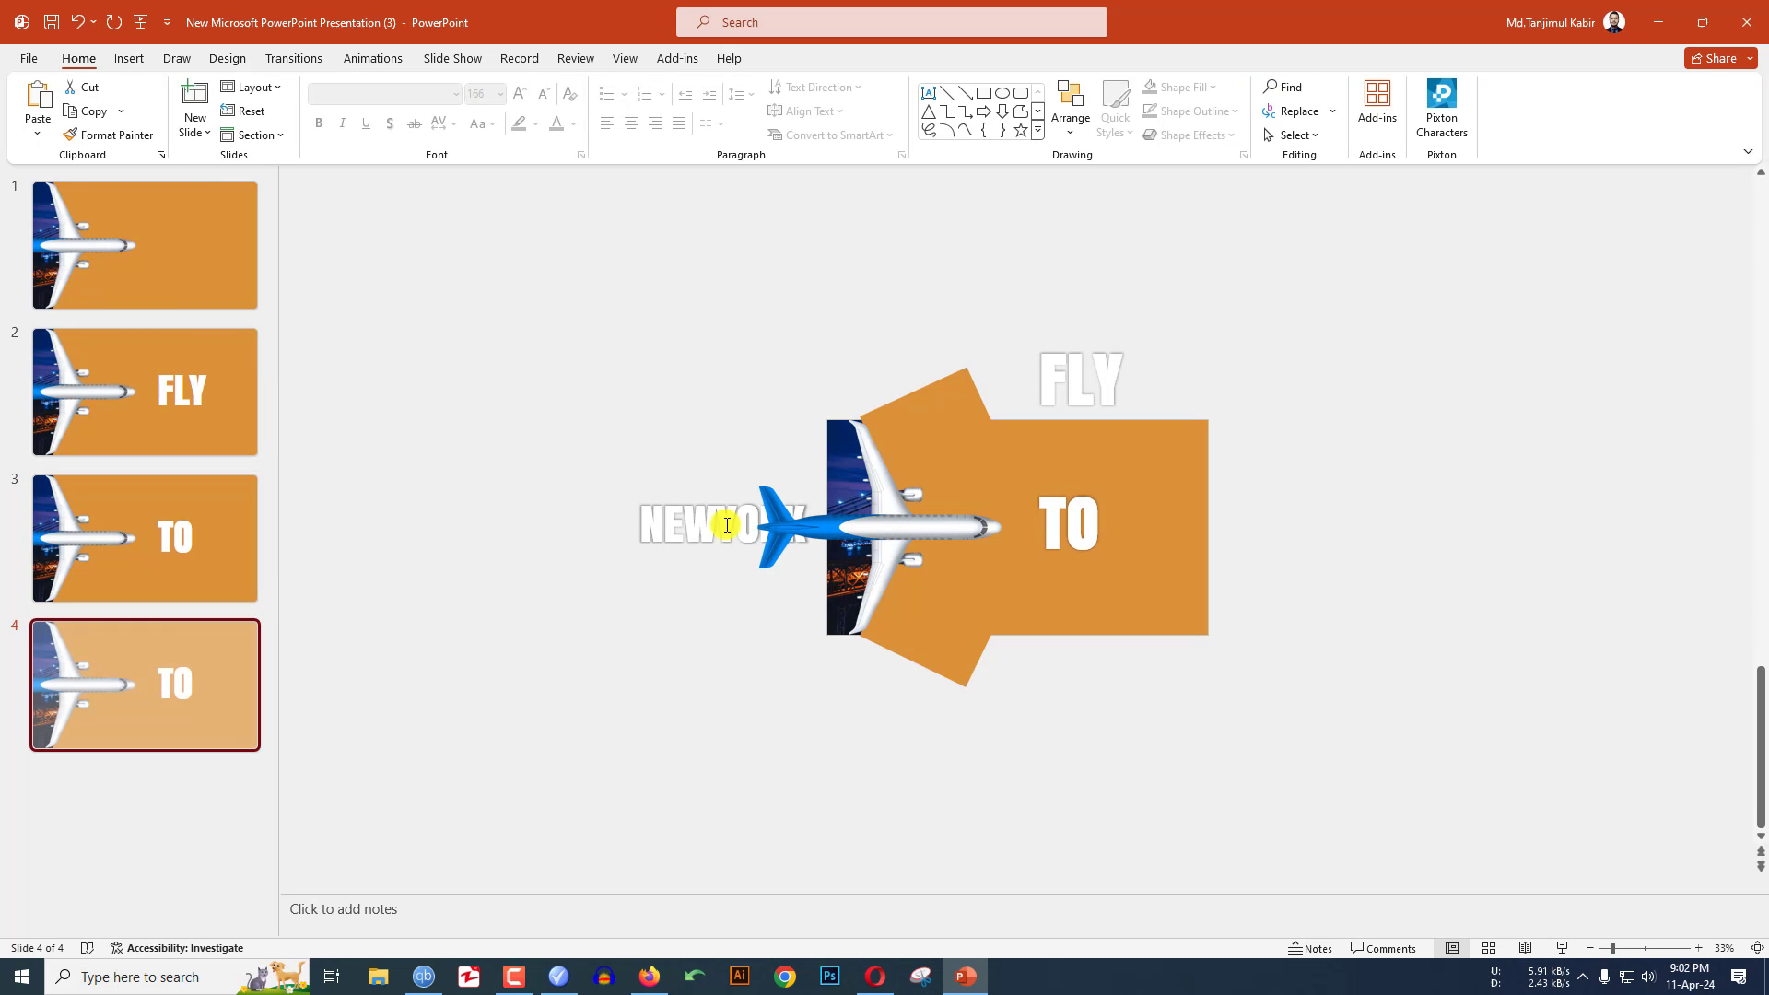
click(1084, 516)
click(1078, 486)
key(Up)
key(Up)
key(Up)
key(Up)
key(Up)
key(Up)
key(Up)
key(Up)
key(Up)
key(Up)
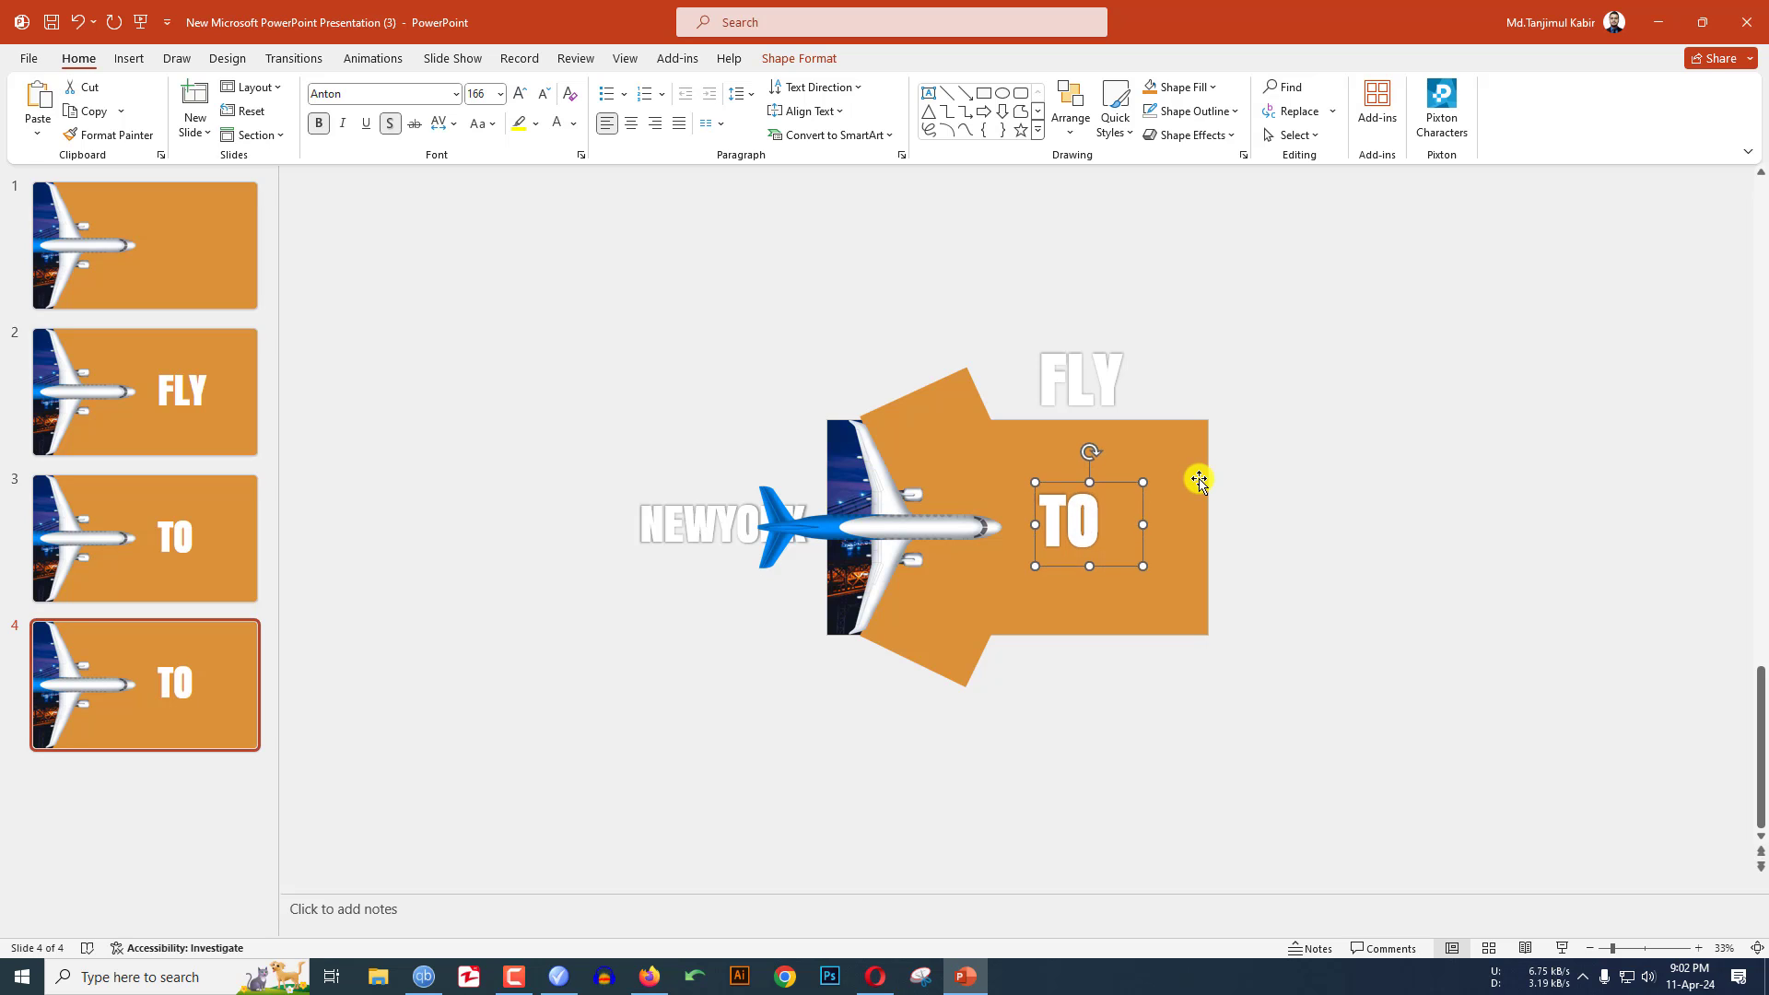
Step: Duplicate slide 4 as slide 5
right_click(130, 672)
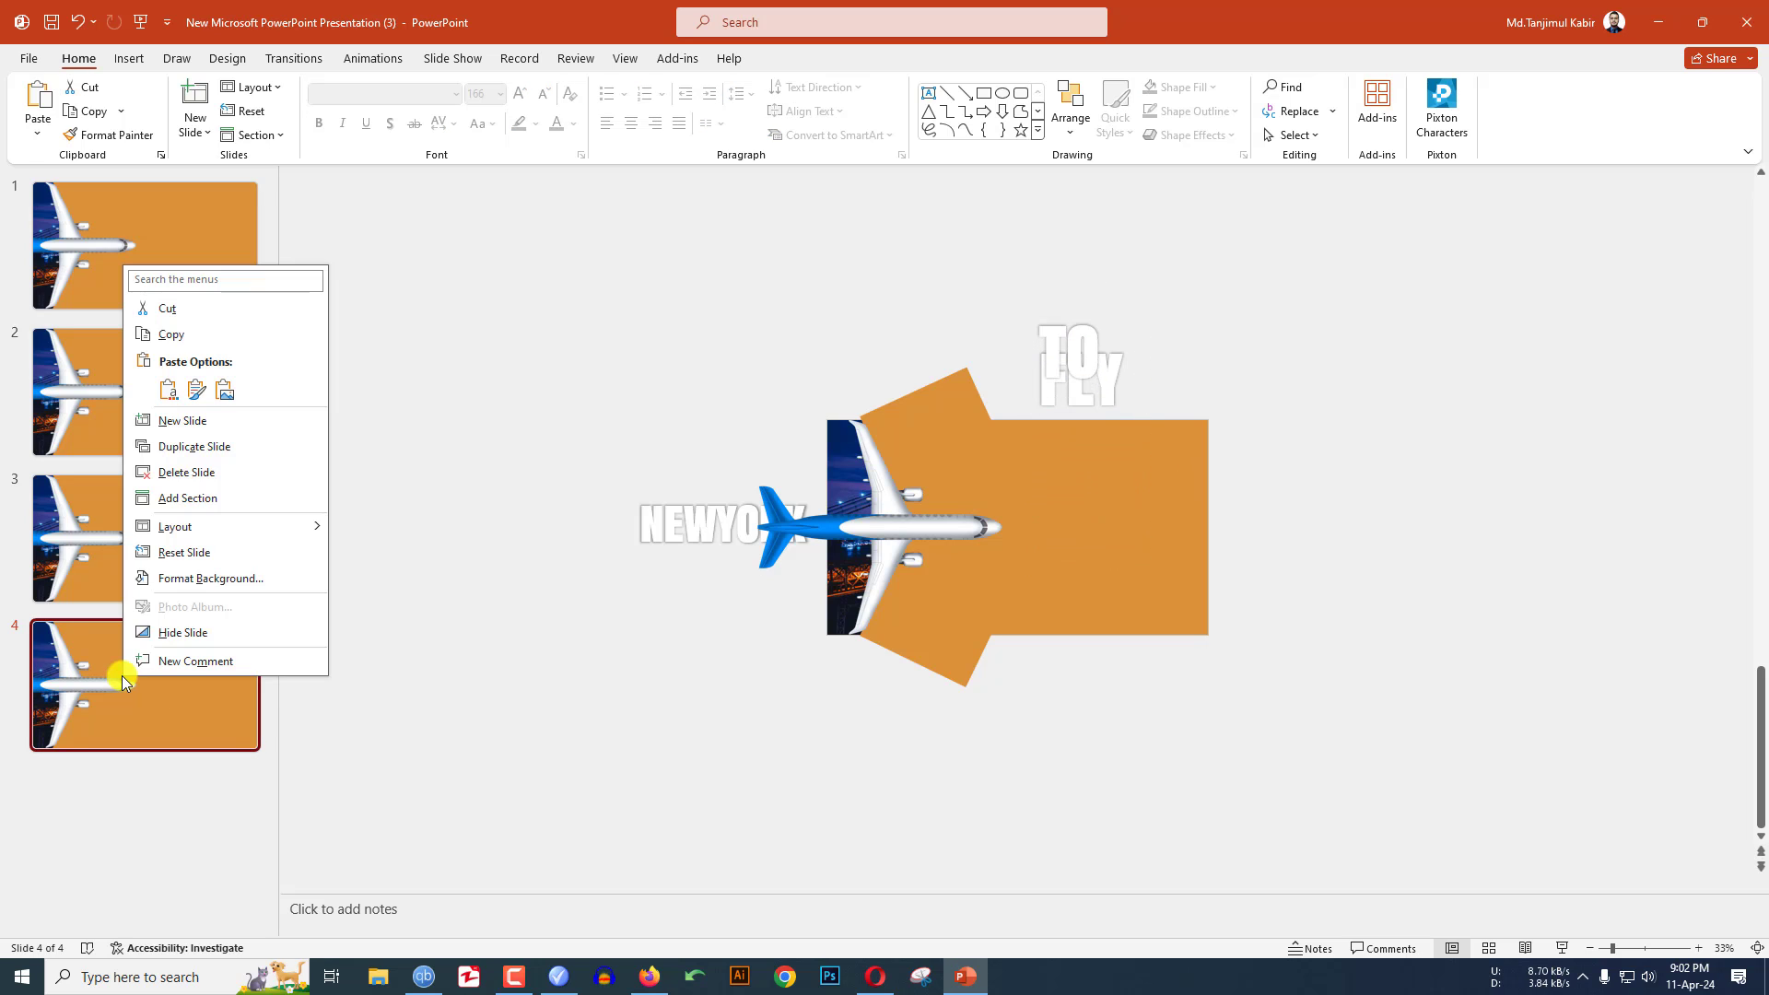
click(218, 447)
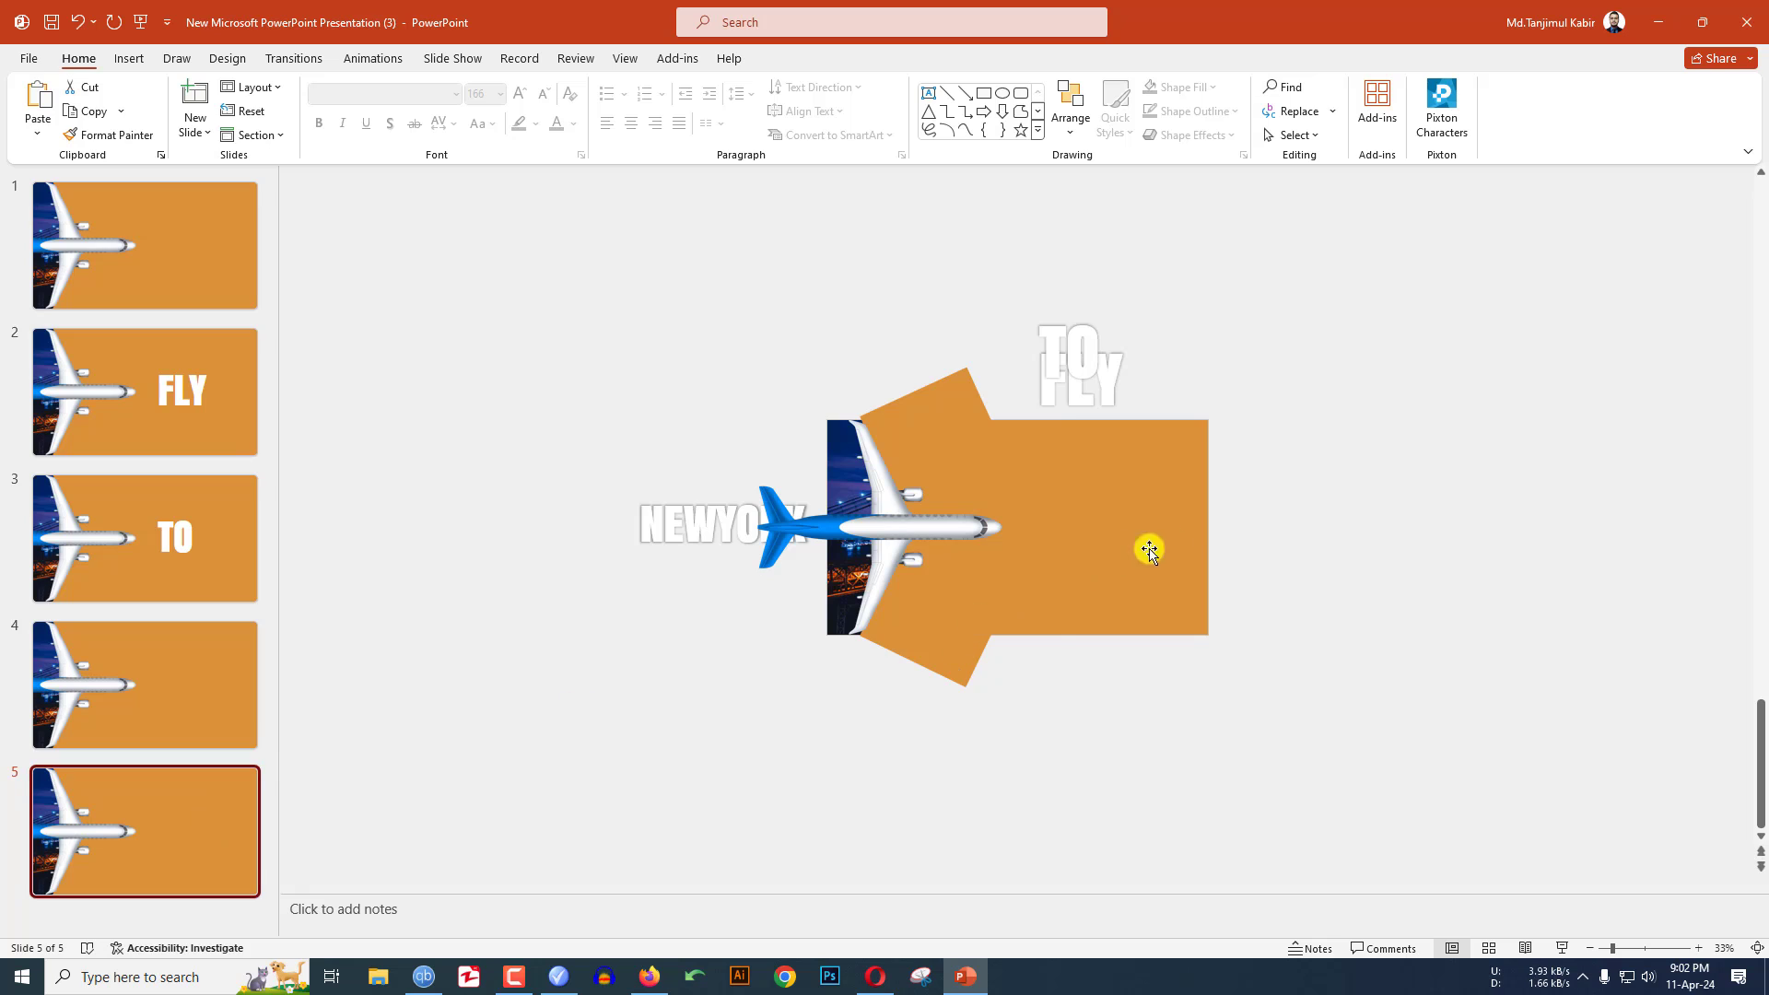
click(1184, 536)
Step: Select the rectangle, both arrow pieces and the plane, and drag them right to uncover the New York photo
shift+click(971, 382)
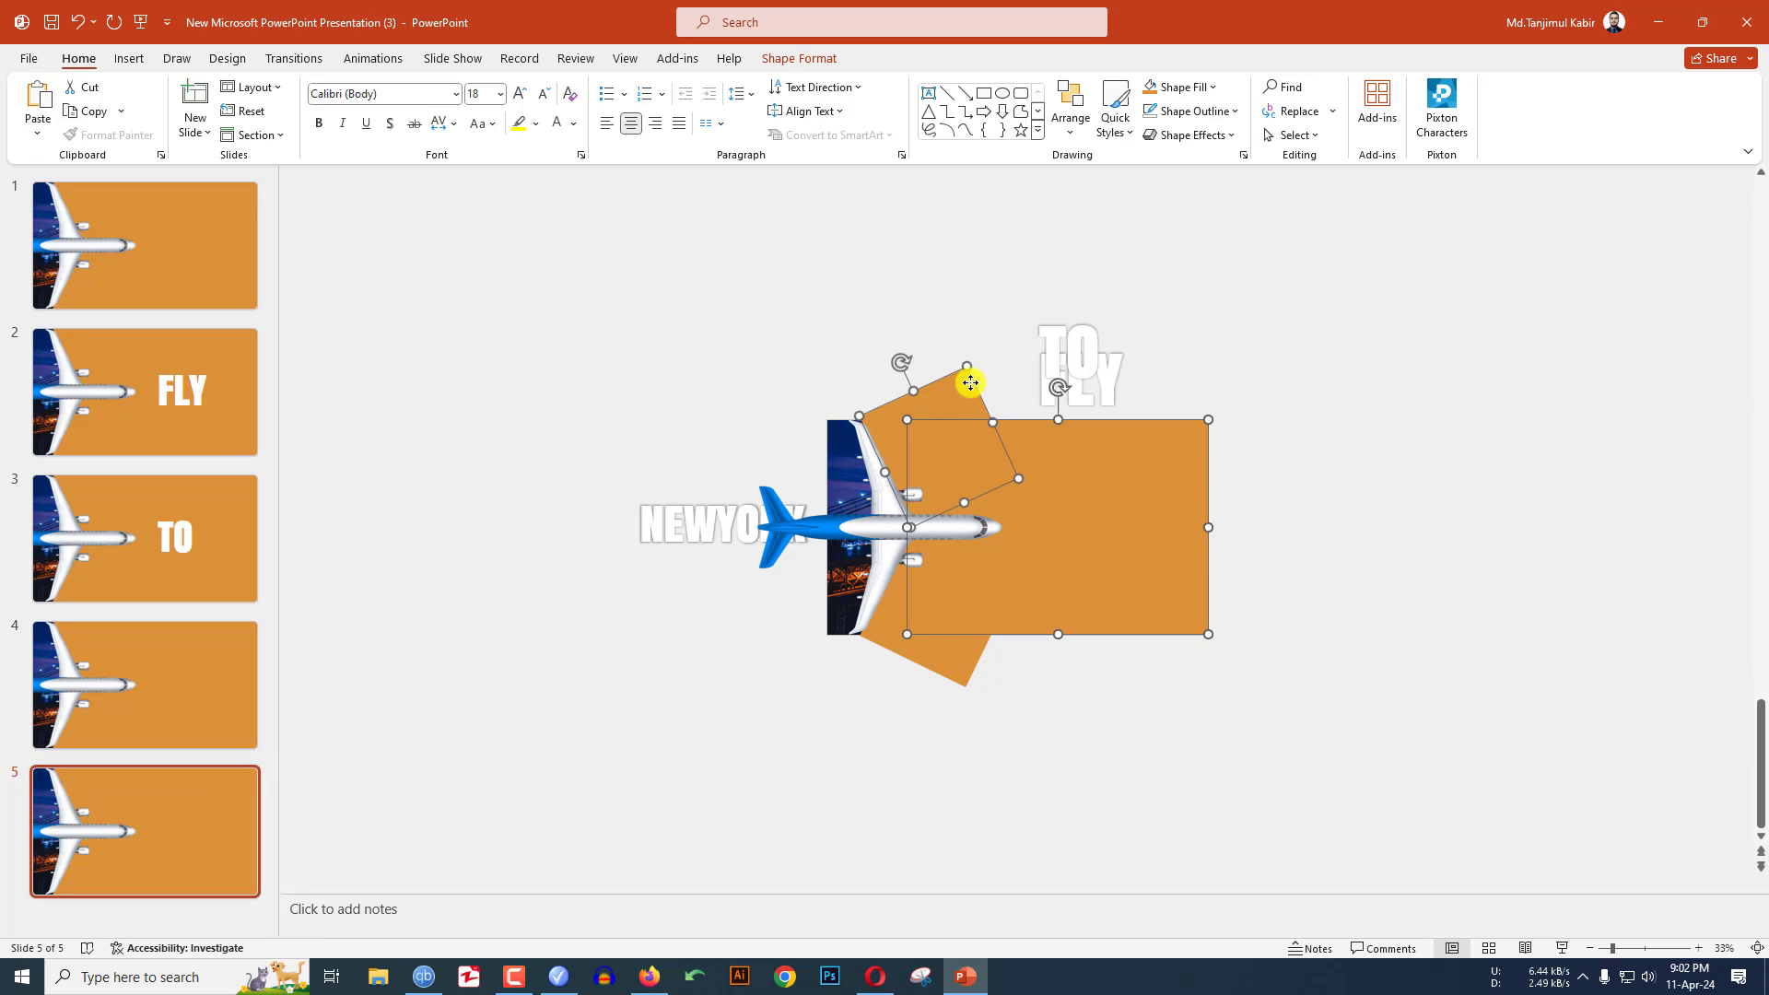
shift+click(957, 656)
shift+click(959, 682)
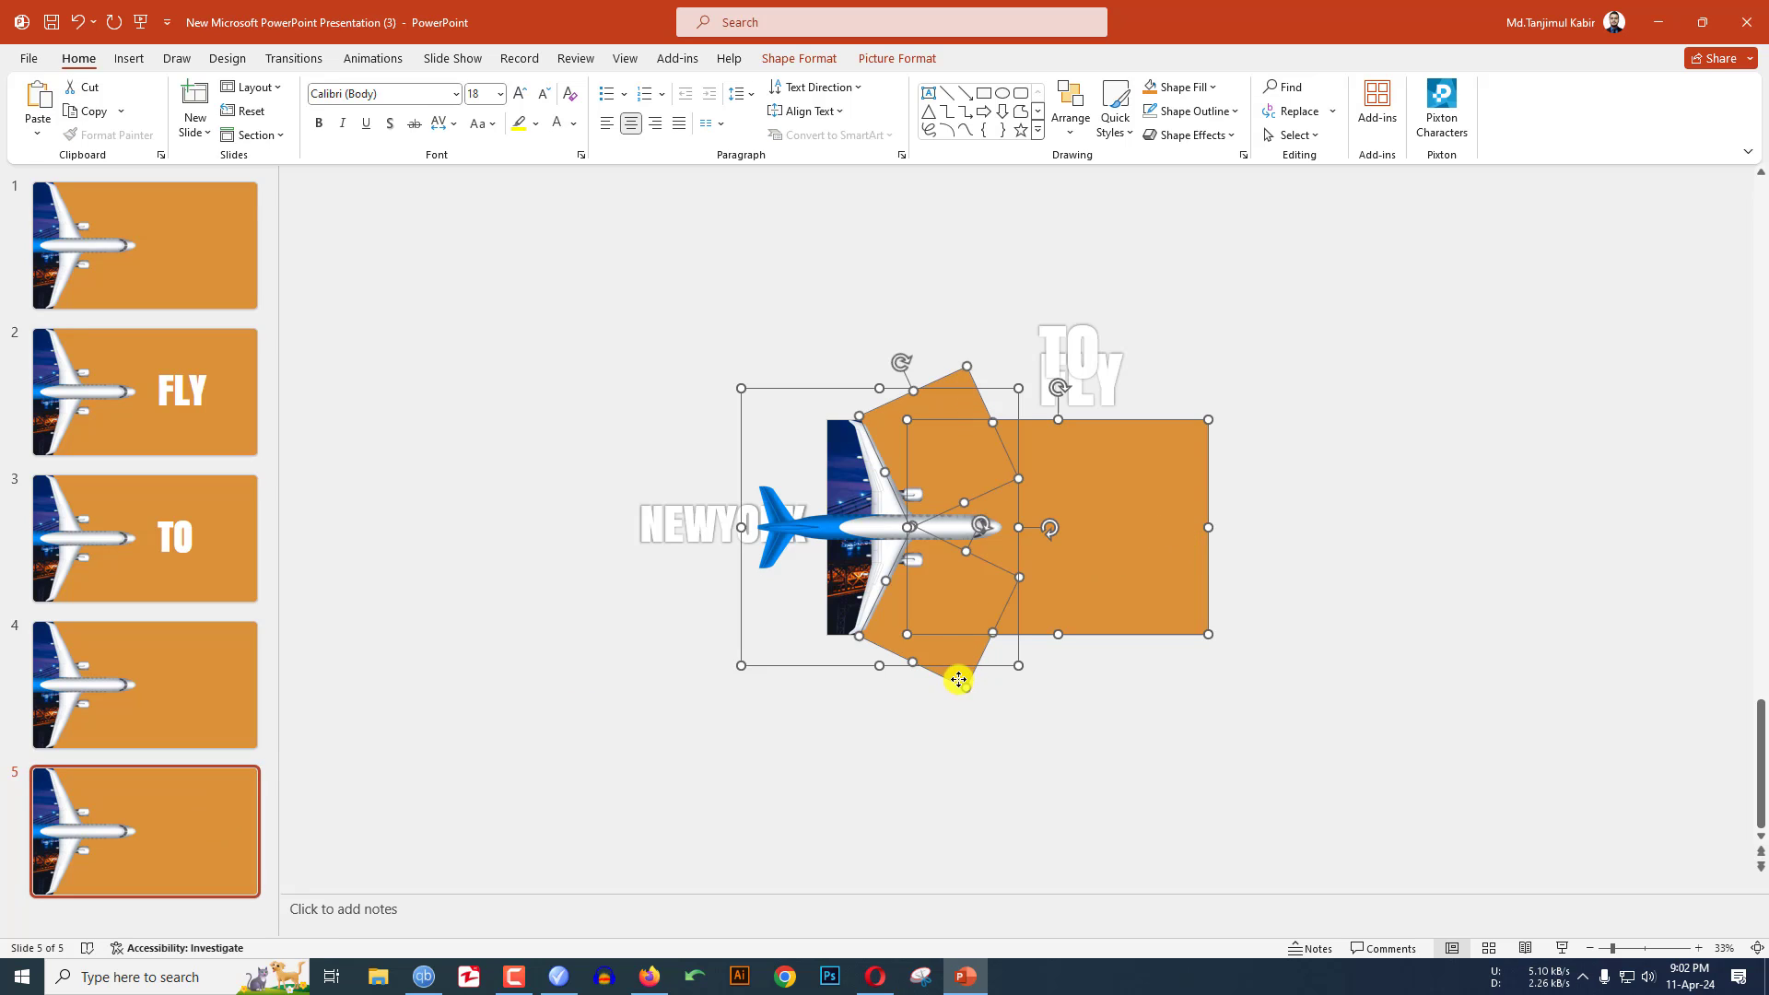
drag(959, 700, 1225, 695)
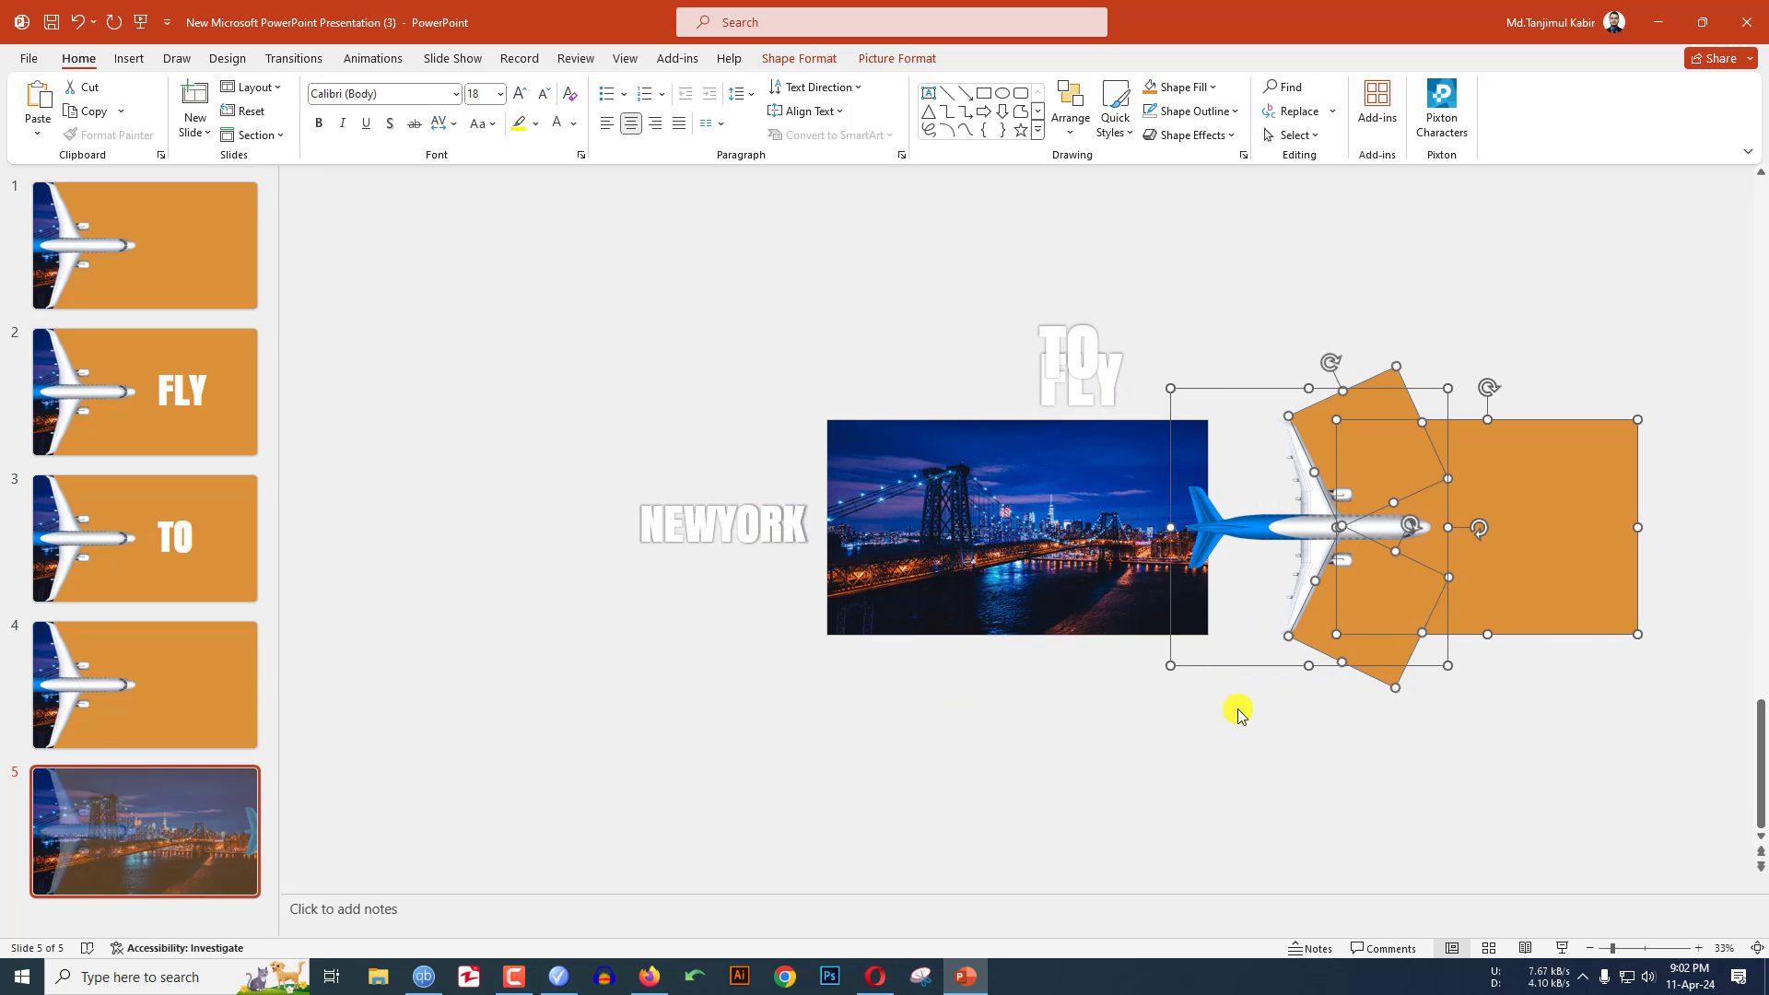
Step: Nudge the NEWYORK text right until it is centred on the photo
click(720, 531)
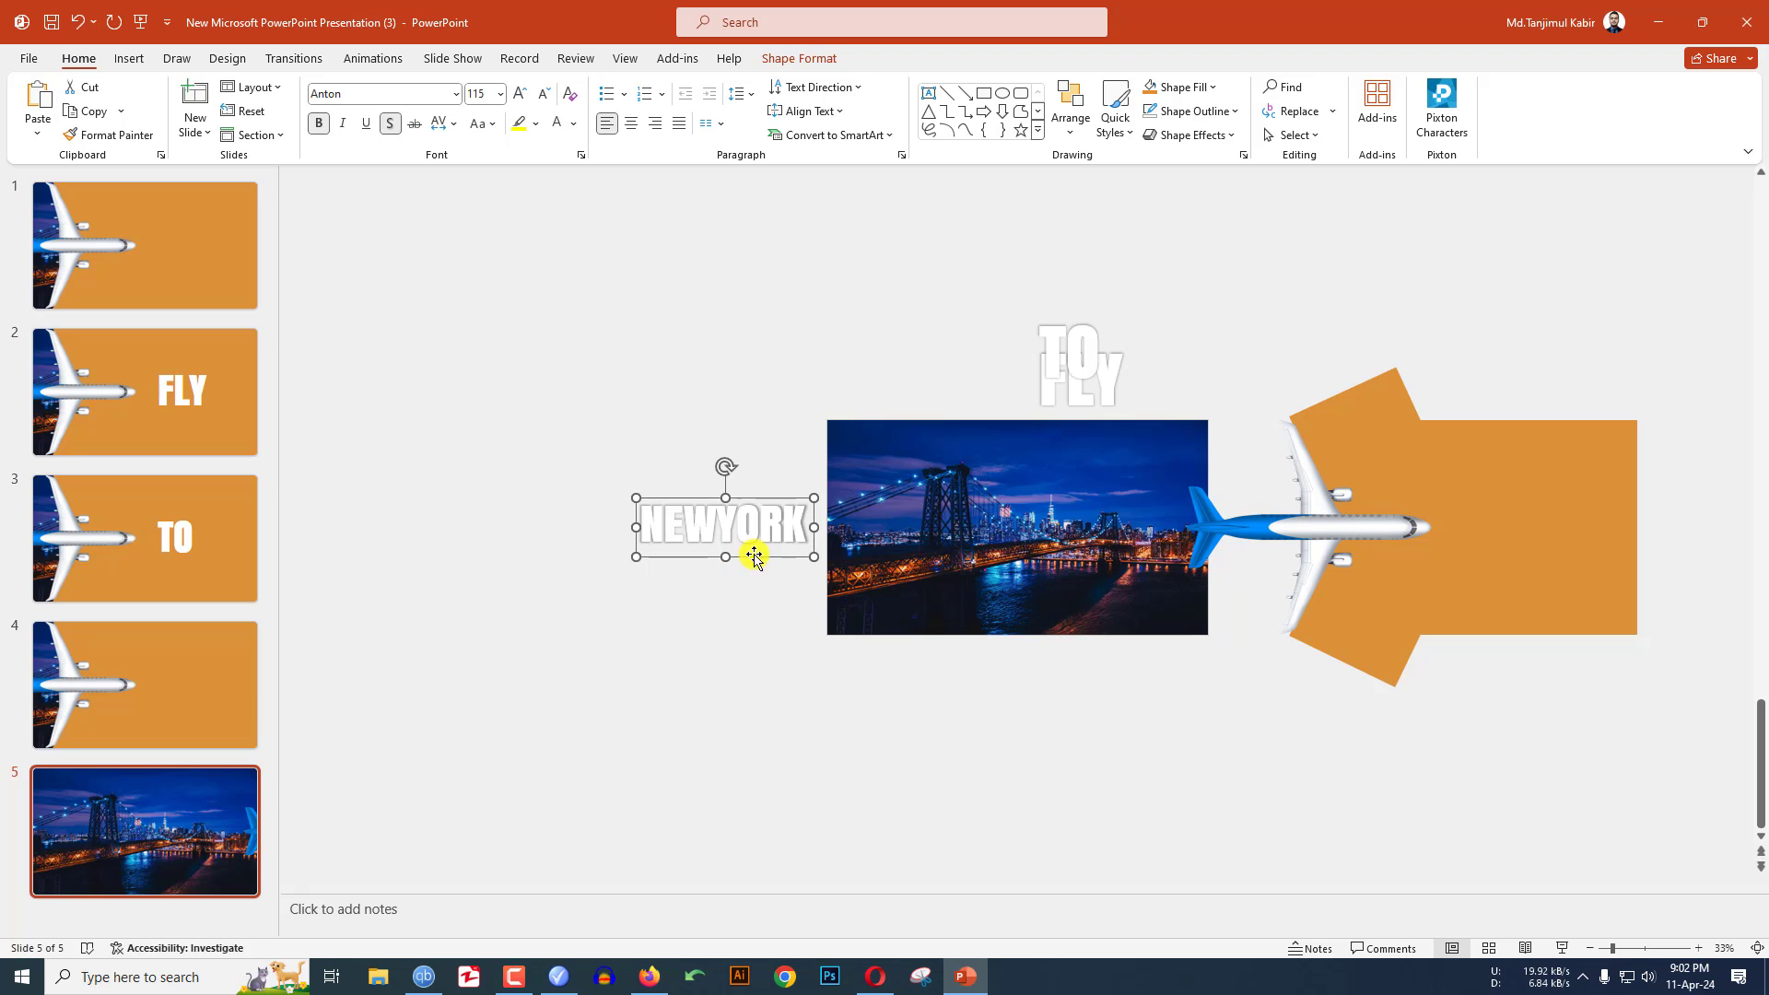
key(Escape)
key(Right)
key(Right)
key(Right)
key(Right)
key(Right)
key(Right)
key(Right)
key(Right)
key(Right)
key(Right)
key(Right)
key(Right)
key(Right)
key(Right)
key(Right)
key(Right)
key(Right)
key(Right)
key(Right)
key(Right)
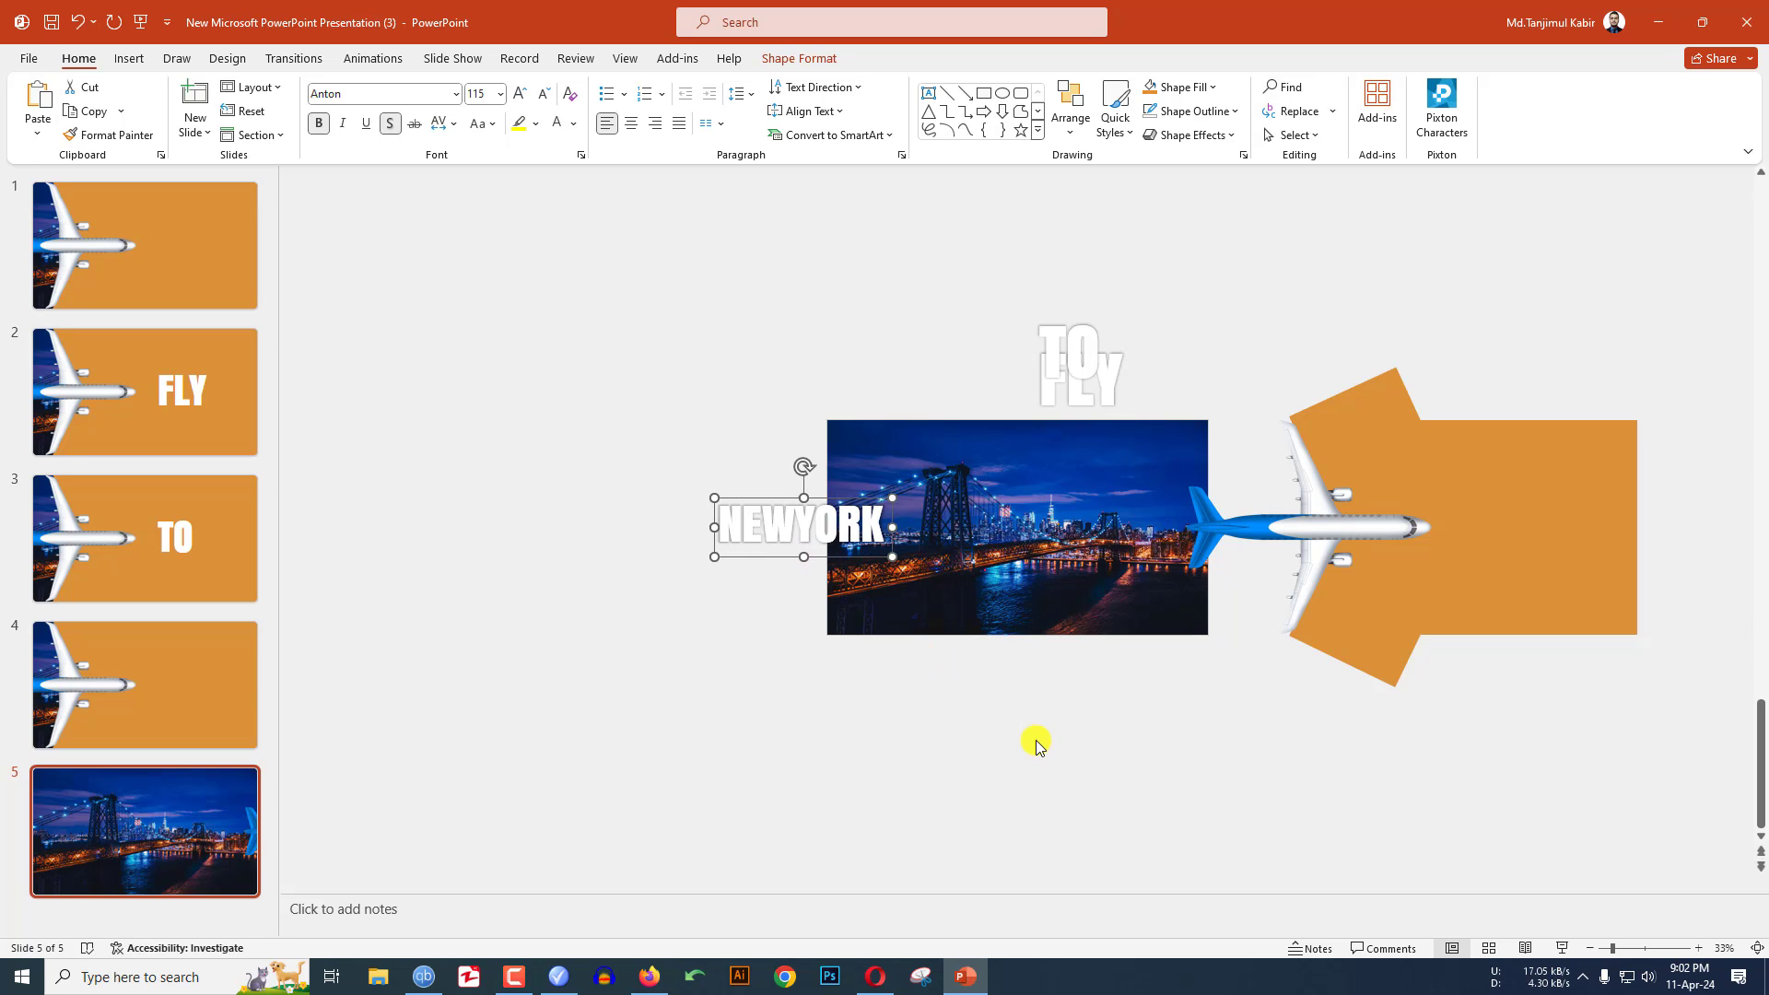
key(Right)
key(Right)
key(Right)
key(Right)
key(Right)
key(Right)
key(Right)
key(Right)
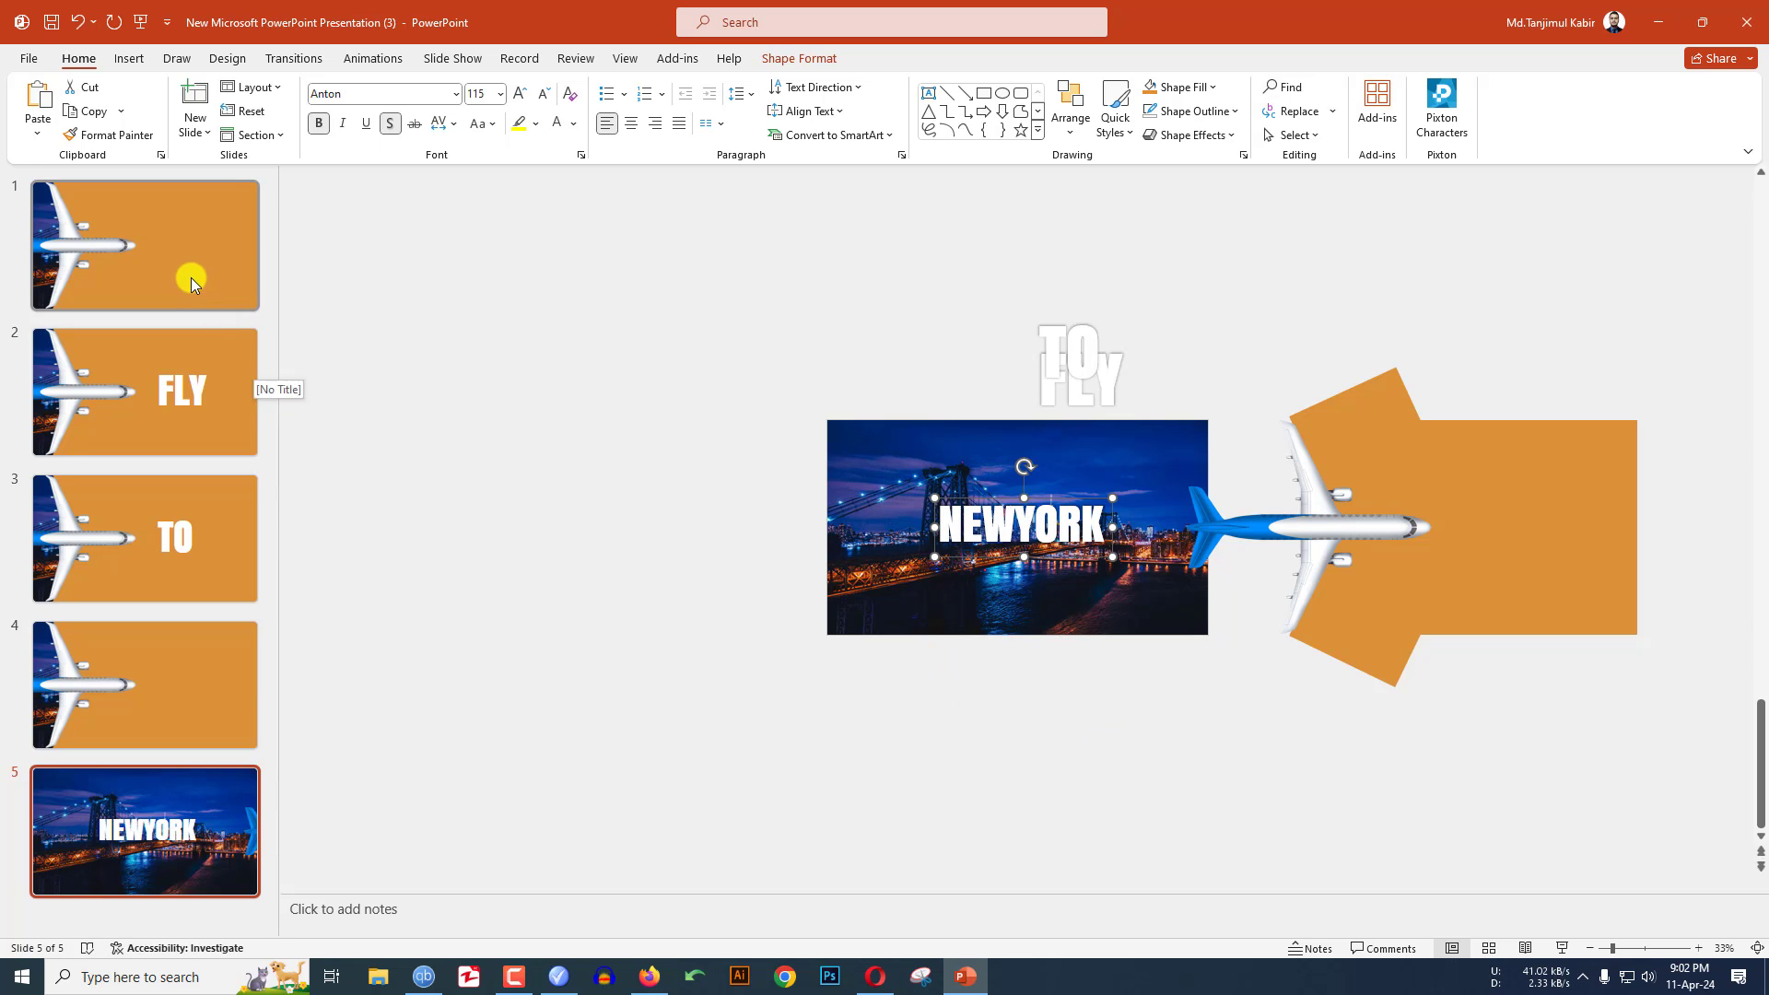
Step: Select slides 1 through 4 in the thumbnail pane
click(191, 278)
shift+click(196, 389)
shift+click(207, 535)
shift+click(198, 643)
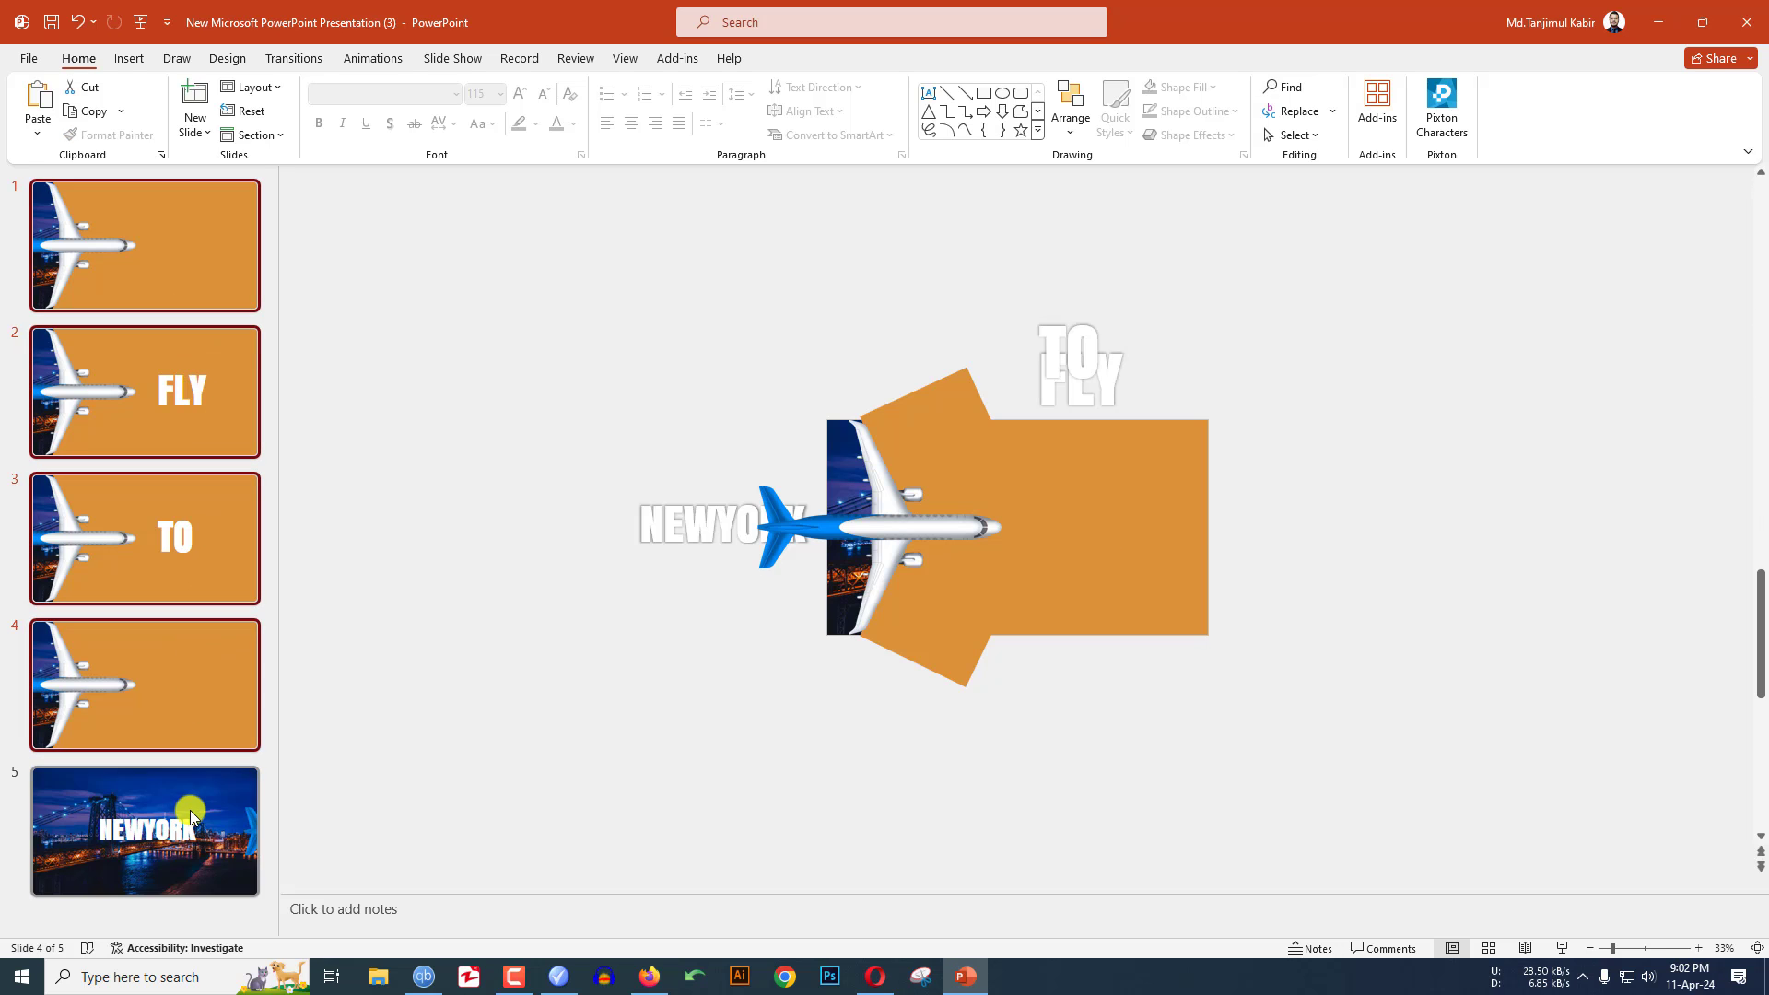
Step: Add slide 5 to the selection, apply the Morph transition to all five slides, and return to slide 1
shift+click(189, 810)
click(307, 65)
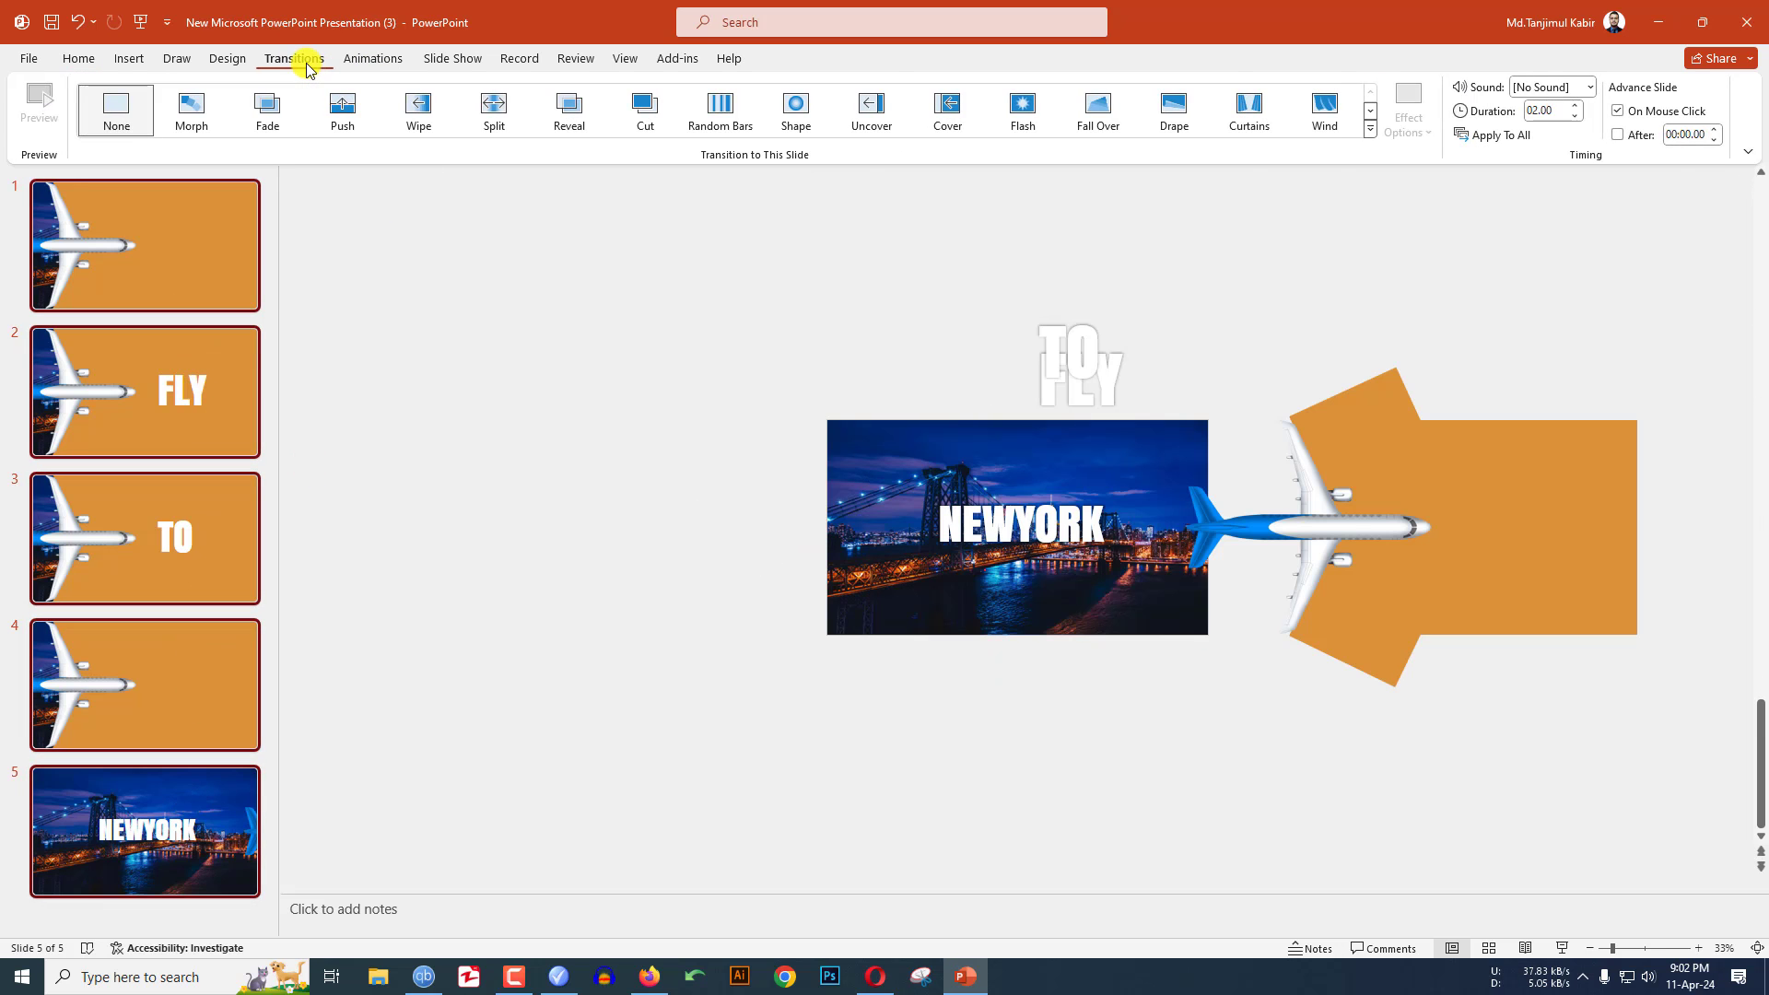
click(213, 123)
click(208, 794)
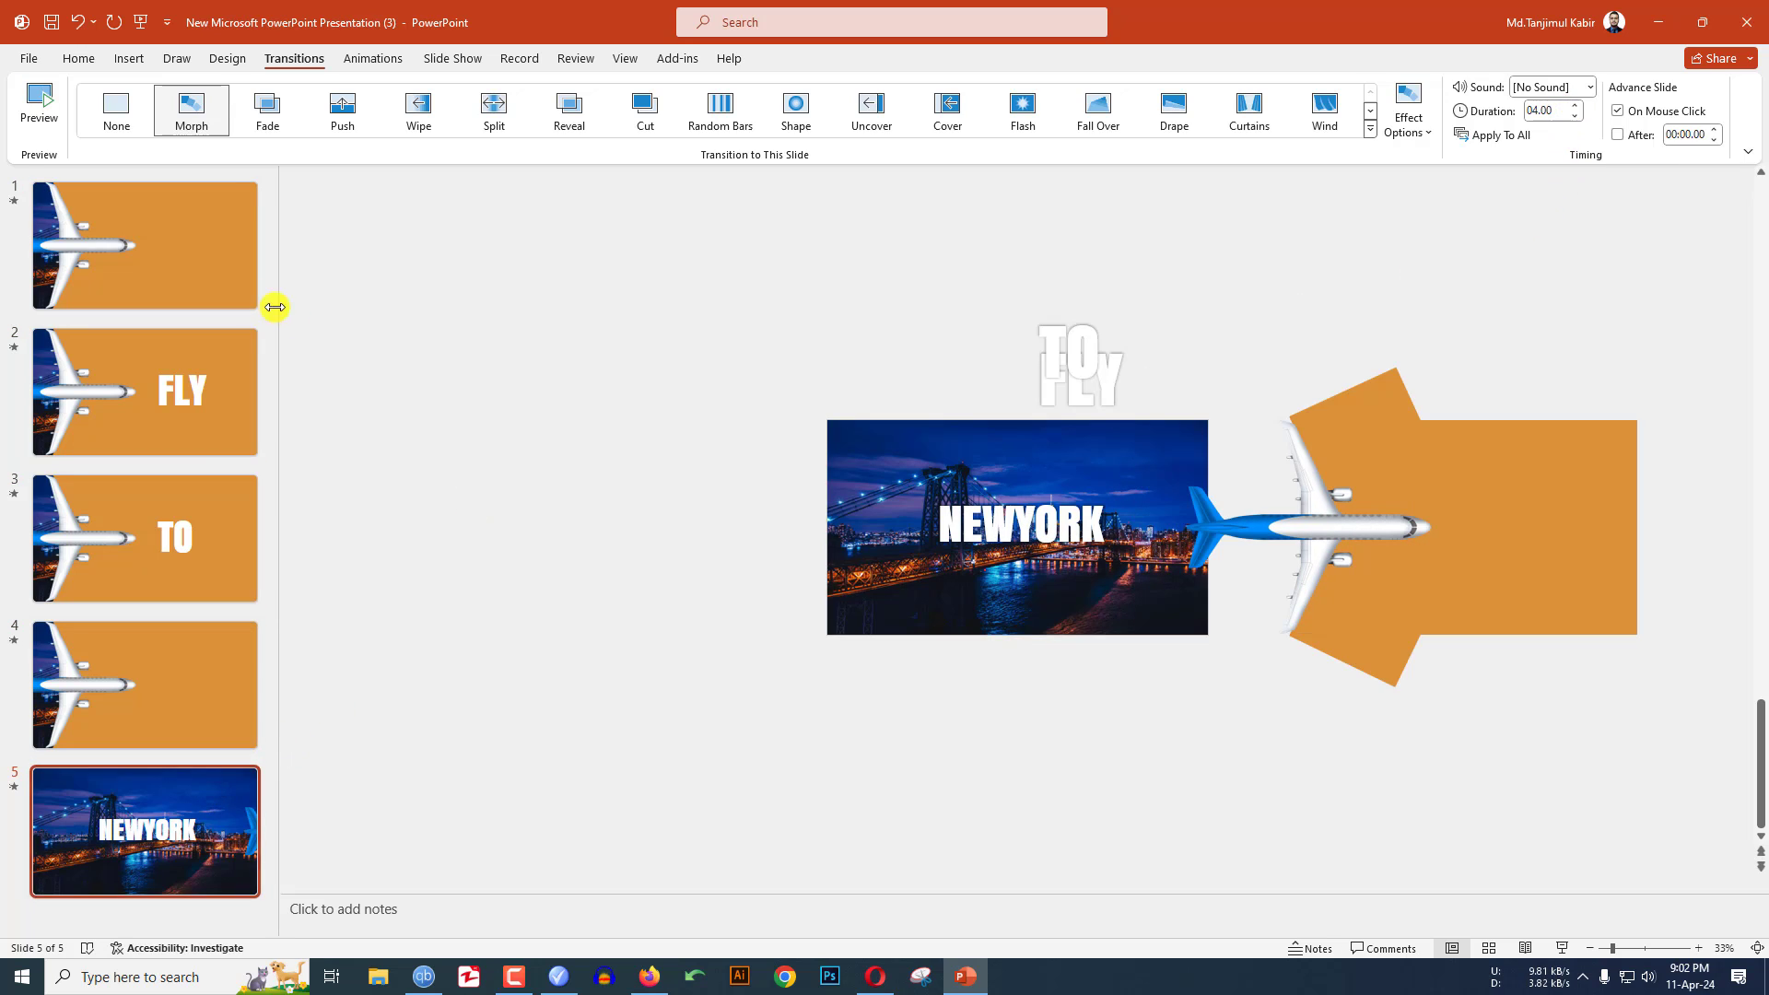
click(250, 291)
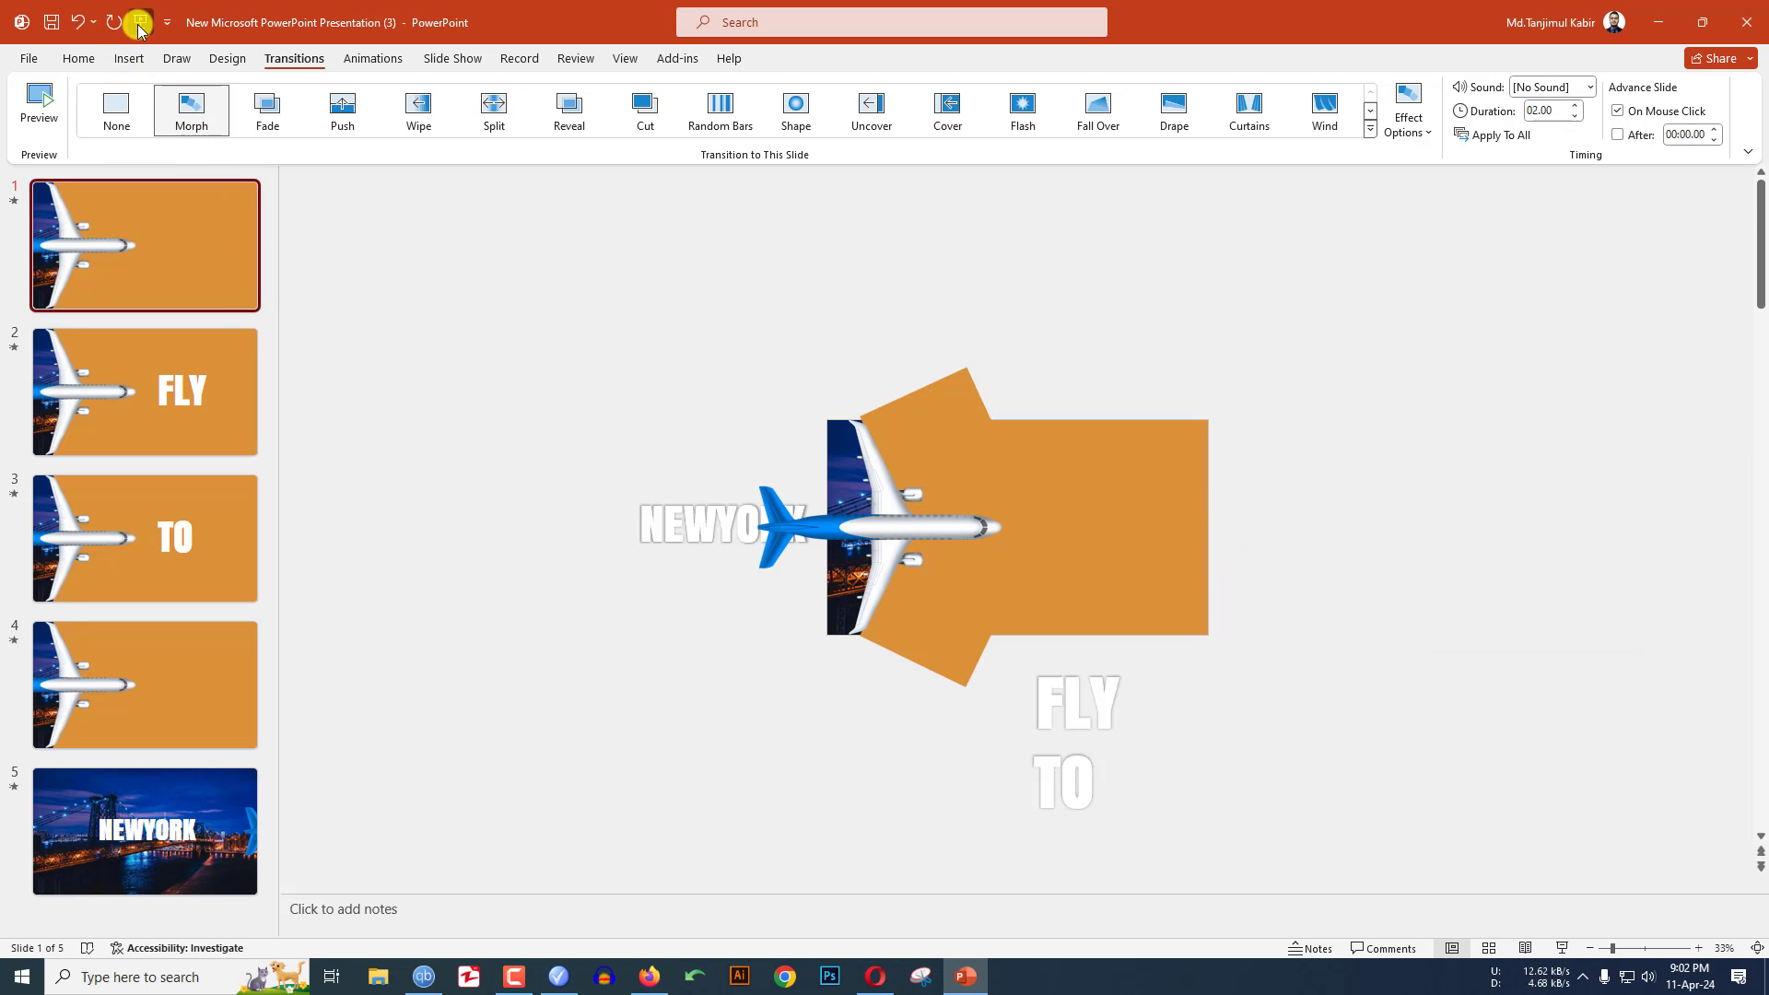
Step: Preview the Morph slide show from the beginning, then nudge slide 5's plane and orange arrow slightly right
click(139, 27)
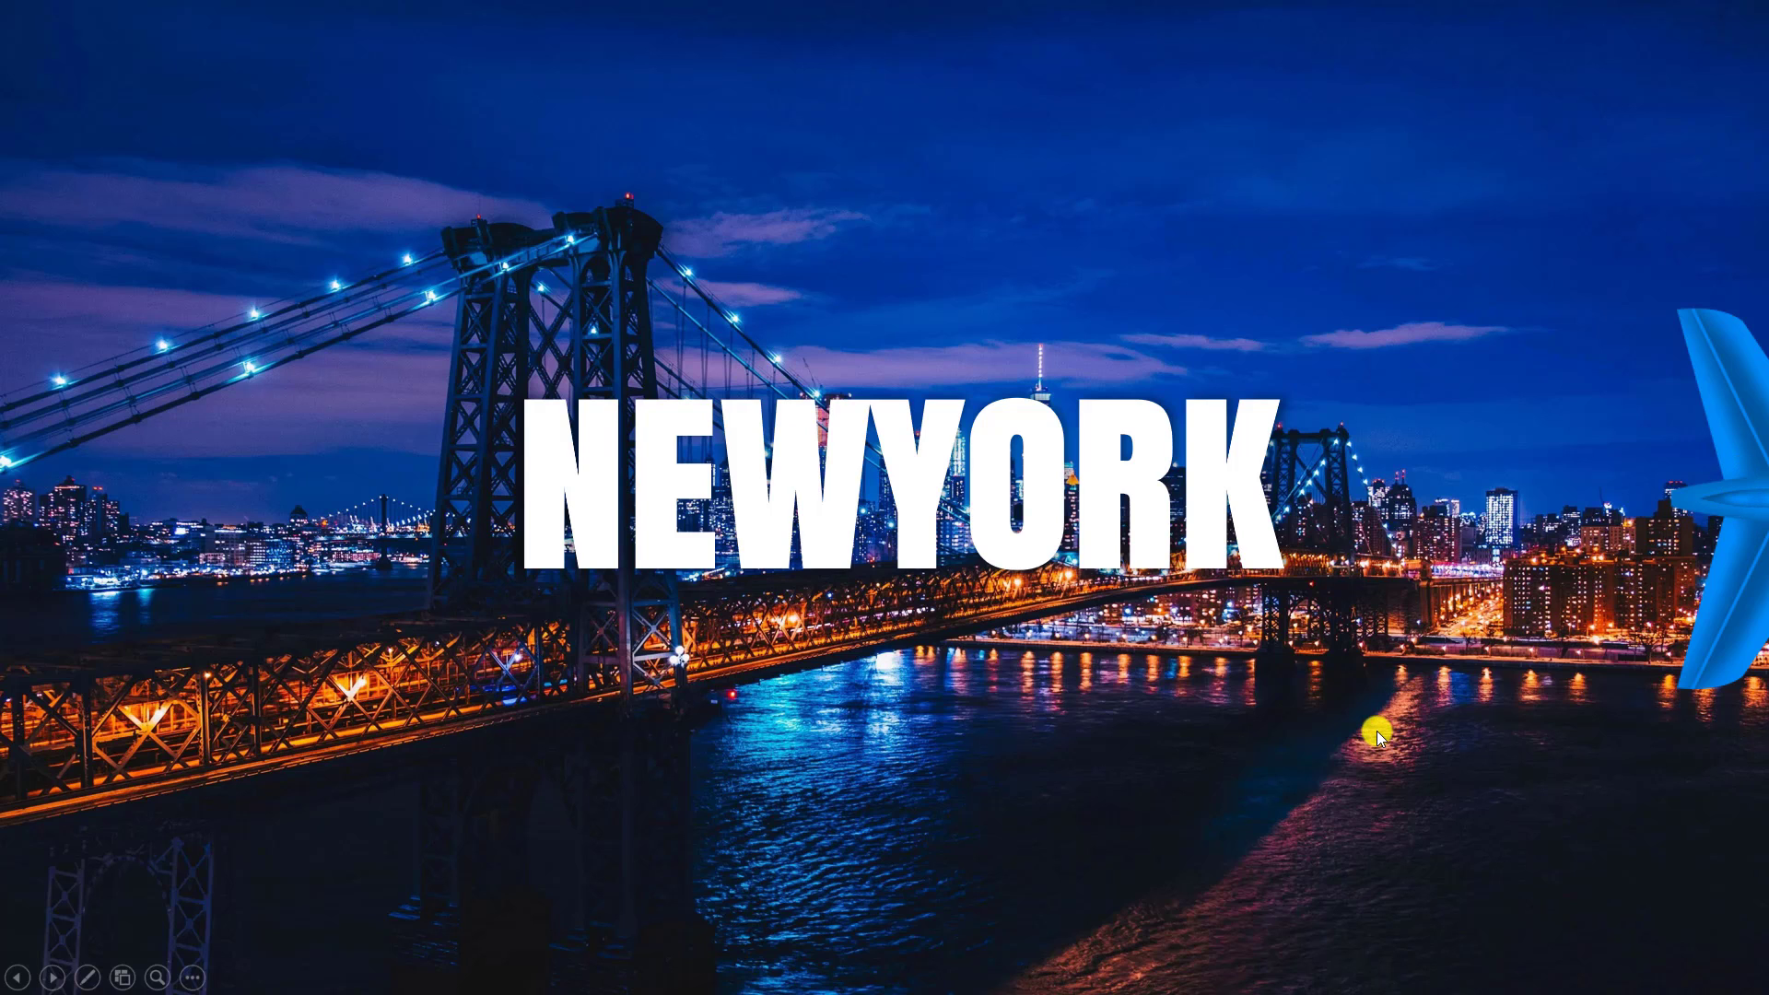
key(Escape)
drag(1703, 279, 1120, 811)
key(Right)
key(Right)
key(Right)
key(Right)
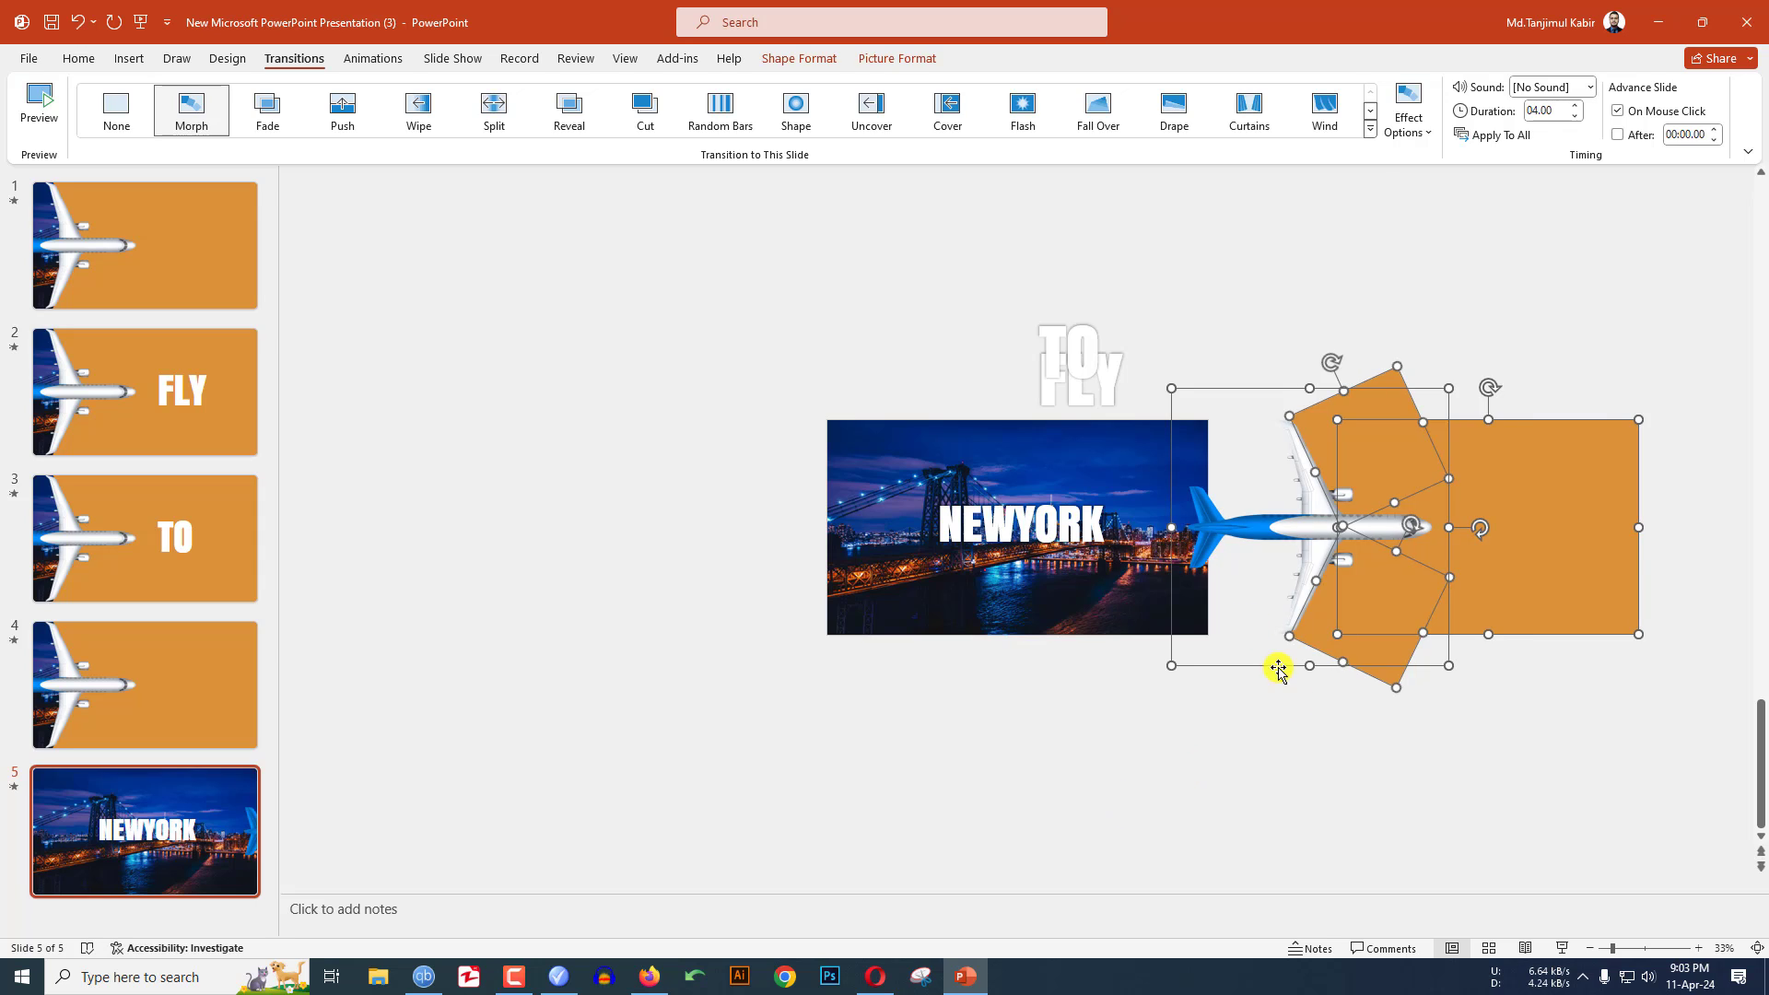
click(1374, 778)
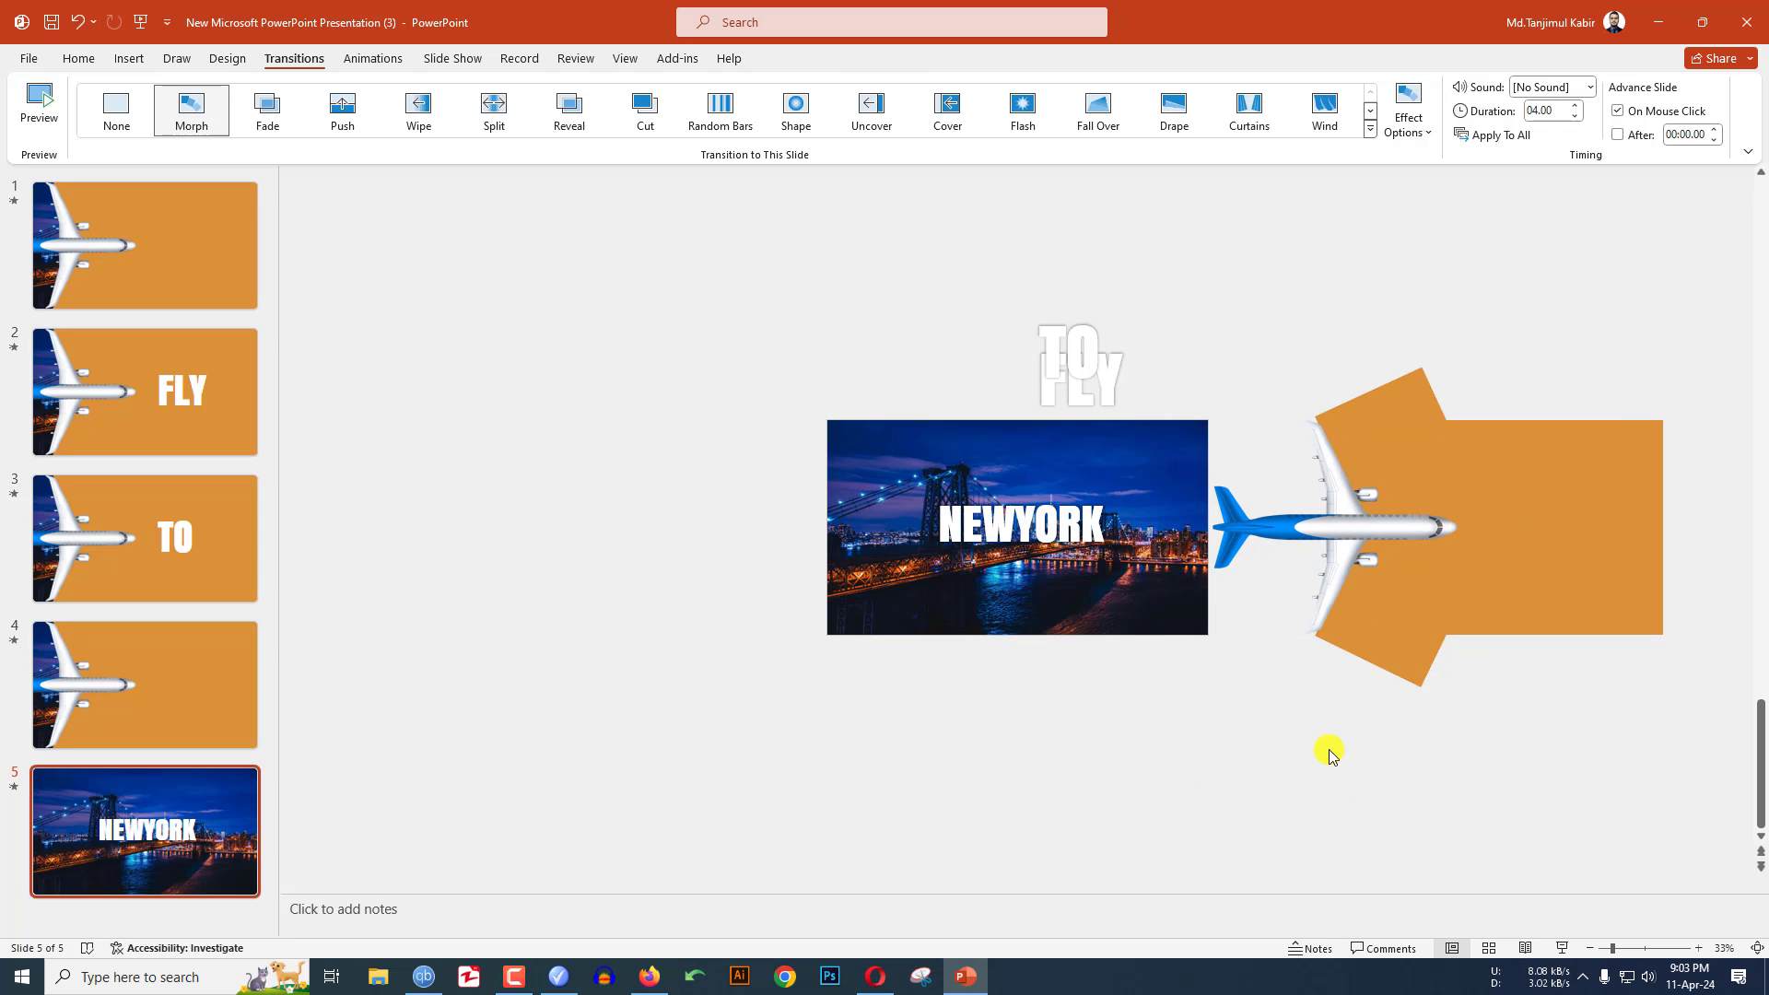